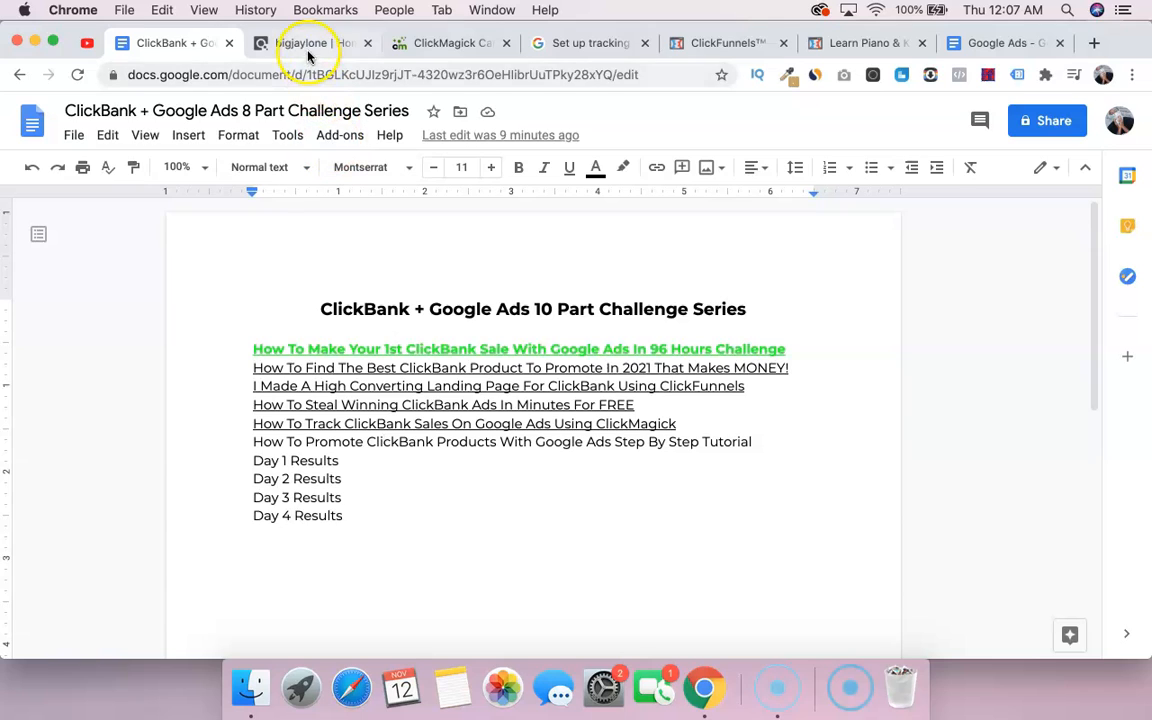
Switch to ClickMagick's Campaign URL Builder and look over its promoted-URL field, UTM parameters and save options.
{"action": "left_click", "coordinate": [441, 46]}
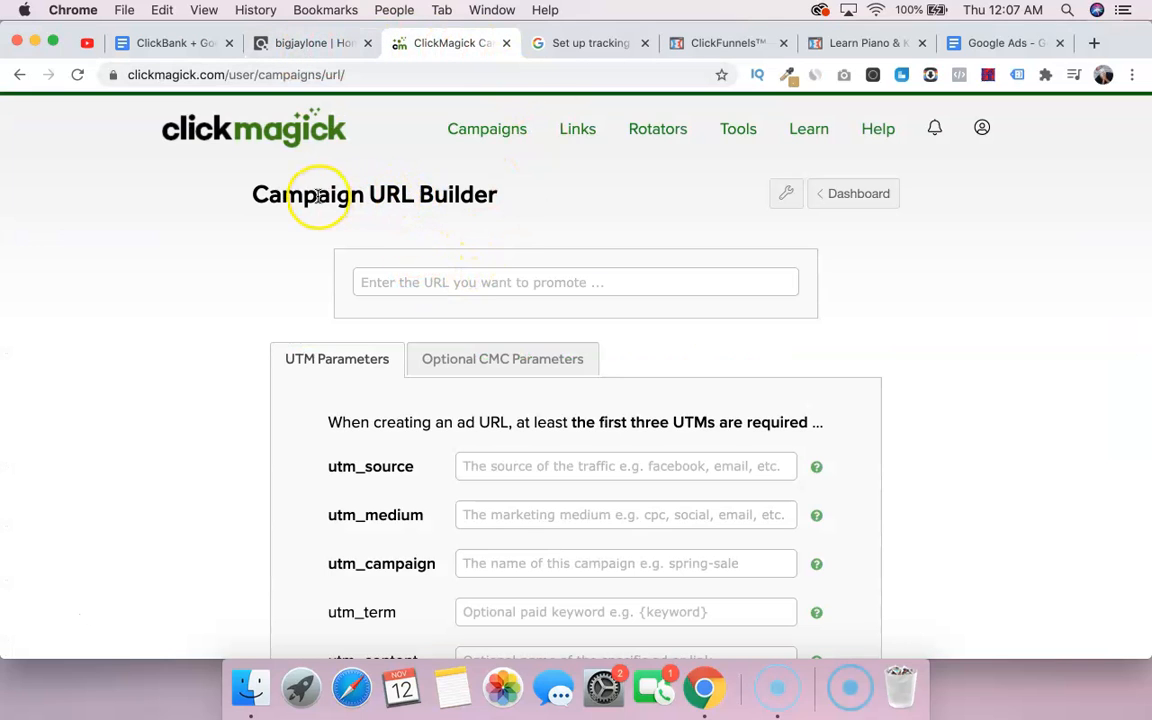
{"action": "triple_click", "coordinate": [495, 194]}
{"action": "left_click", "coordinate": [521, 201]}
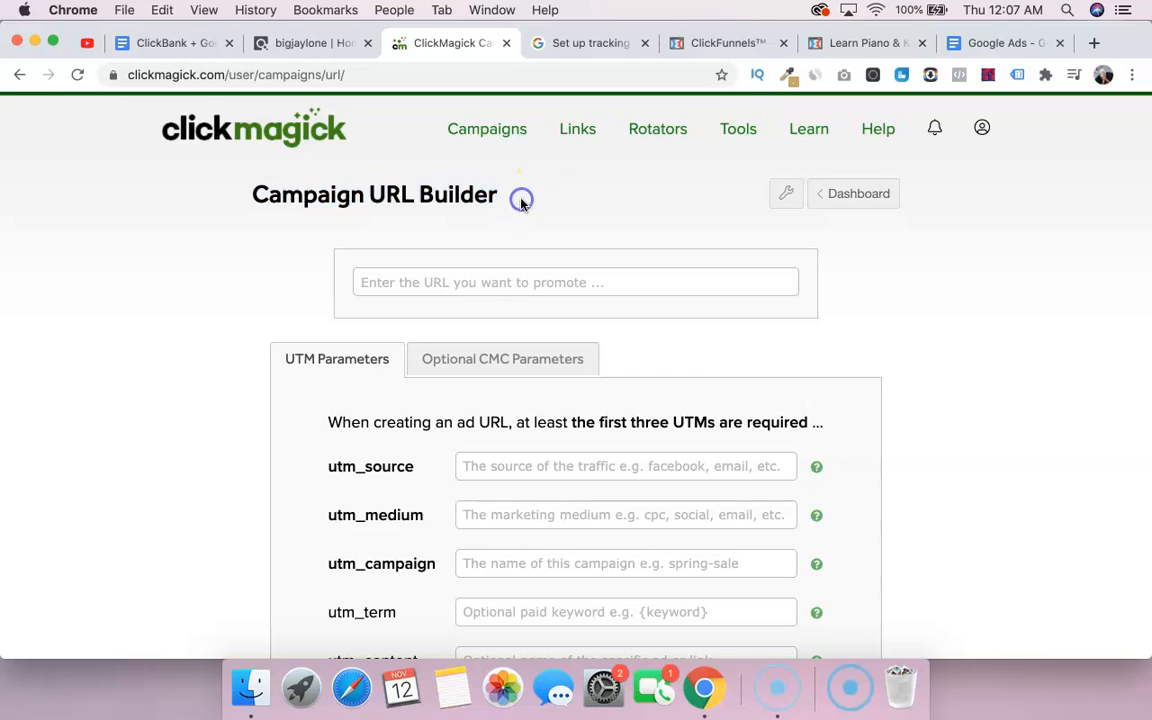
{"action": "scroll", "coordinate": [521, 201], "scroll_direction": "down", "scroll_amount": 3}
{"action": "scroll", "coordinate": [521, 201], "scroll_direction": "up", "scroll_amount": 3}
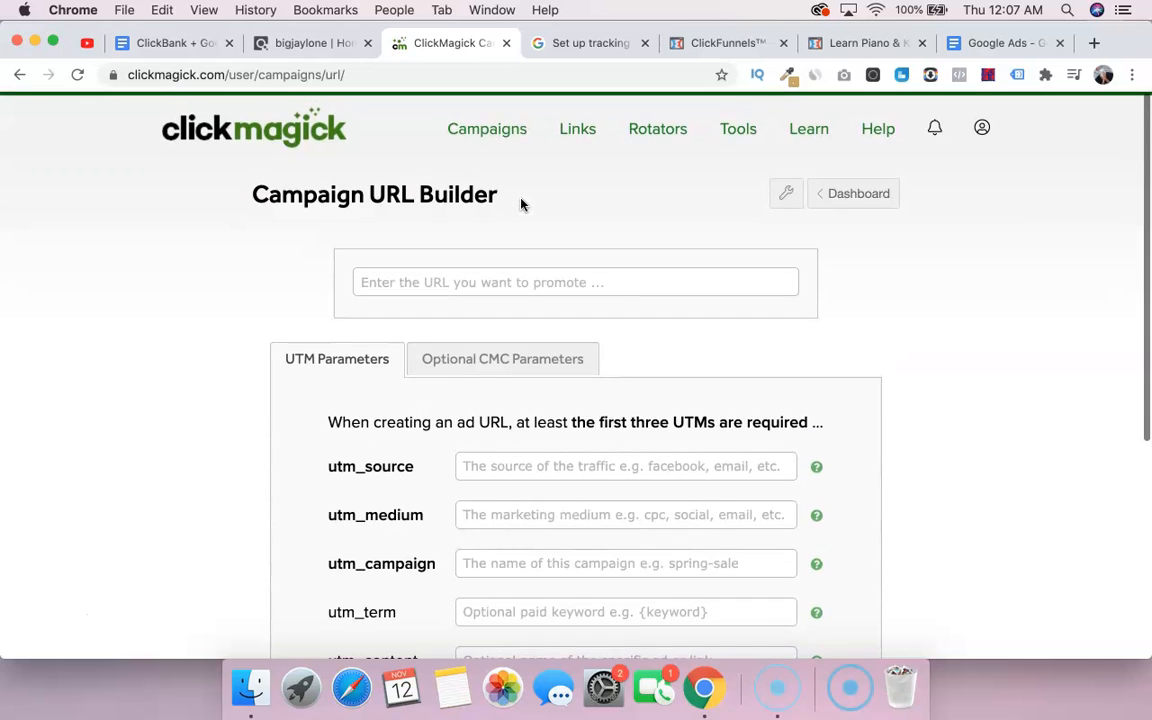
{"action": "scroll", "coordinate": [521, 204], "scroll_direction": "down", "scroll_amount": 5}
{"action": "scroll", "coordinate": [521, 204], "scroll_direction": "up", "scroll_amount": 5}
{"action": "scroll", "coordinate": [521, 204], "scroll_direction": "down", "scroll_amount": 2}
{"action": "scroll", "coordinate": [521, 204], "scroll_direction": "down", "scroll_amount": 4}
{"action": "scroll", "coordinate": [522, 203], "scroll_direction": "up", "scroll_amount": 6}
Copy the Pianoforall landing page's address and paste it into the Campaign URL Builder as the URL to promote.
{"action": "left_click_drag", "start_coordinate": [849, 50], "coordinate": [511, 72]}
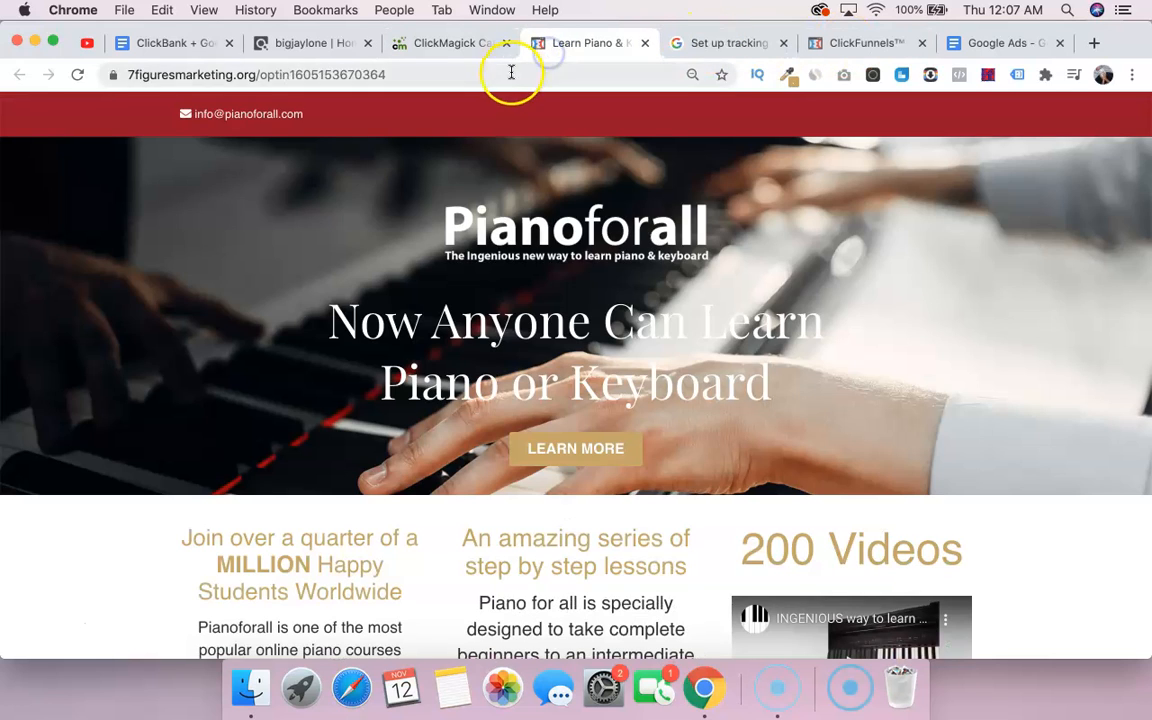
{"action": "left_click", "coordinate": [510, 73]}
{"action": "key", "text": "super+c"}
{"action": "left_click", "coordinate": [442, 44]}
{"action": "left_click", "coordinate": [455, 283]}
{"action": "key", "text": "super+v"}
{"action": "left_click", "coordinate": [511, 224]}
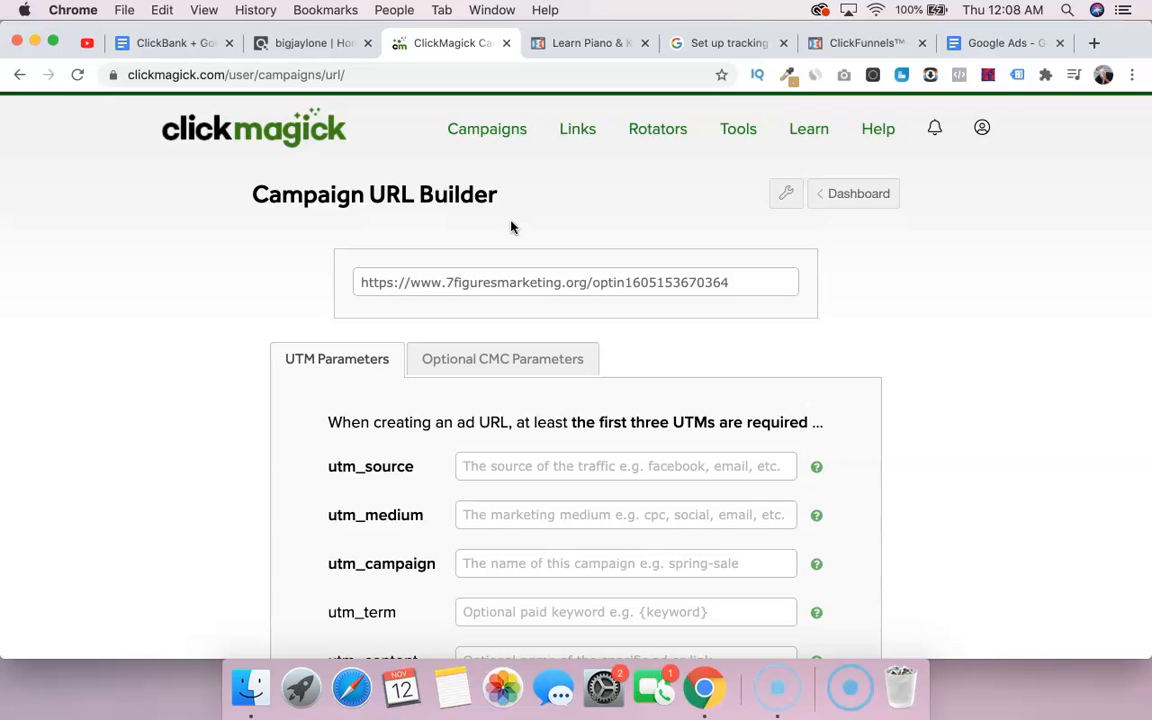
Set utm_source to google and utm_medium to search in the Campaign URL Builder.
{"action": "left_click", "coordinate": [577, 46]}
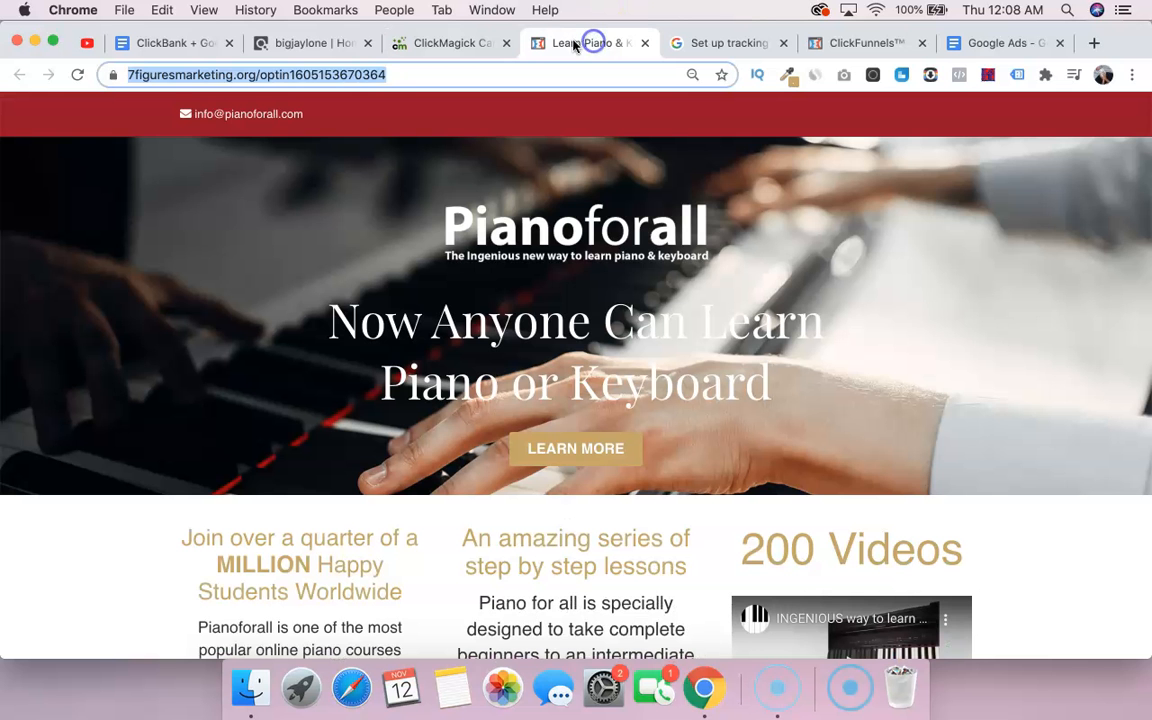
{"action": "left_click", "coordinate": [448, 45]}
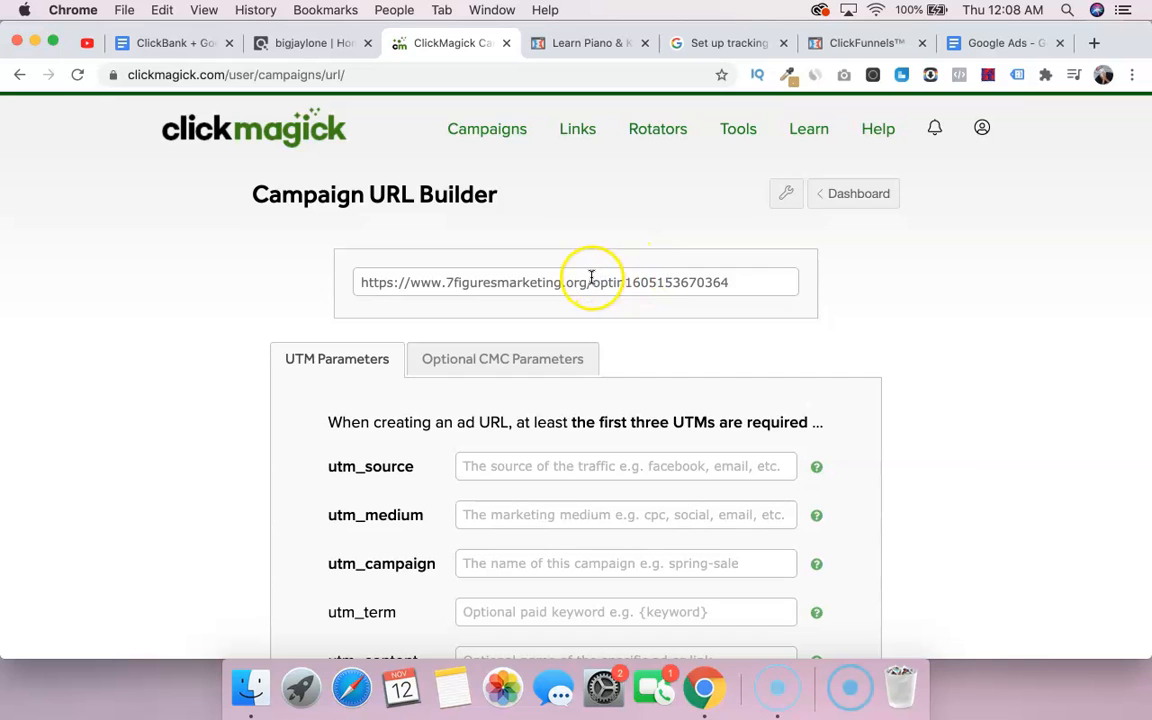
{"action": "scroll", "coordinate": [727, 355], "scroll_direction": "down", "scroll_amount": 1}
{"action": "scroll", "coordinate": [725, 350], "scroll_direction": "down", "scroll_amount": 3}
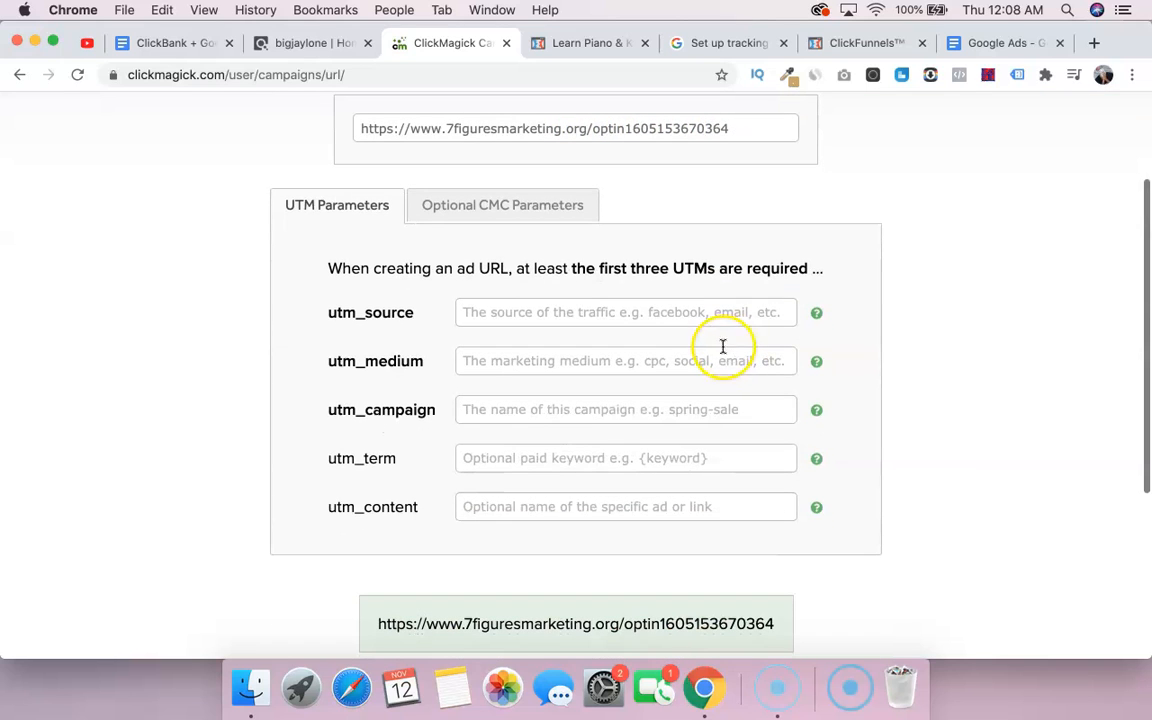
{"action": "left_click", "coordinate": [617, 309]}
{"action": "type", "text": "google"}
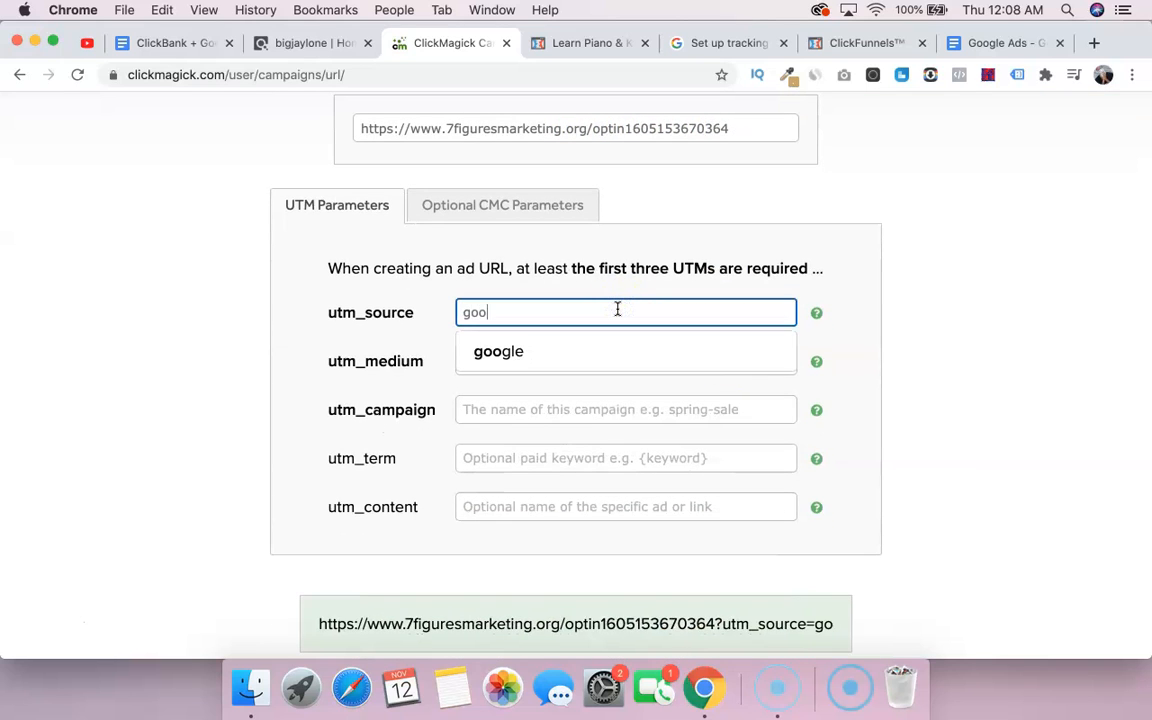
{"action": "left_click", "coordinate": [517, 290]}
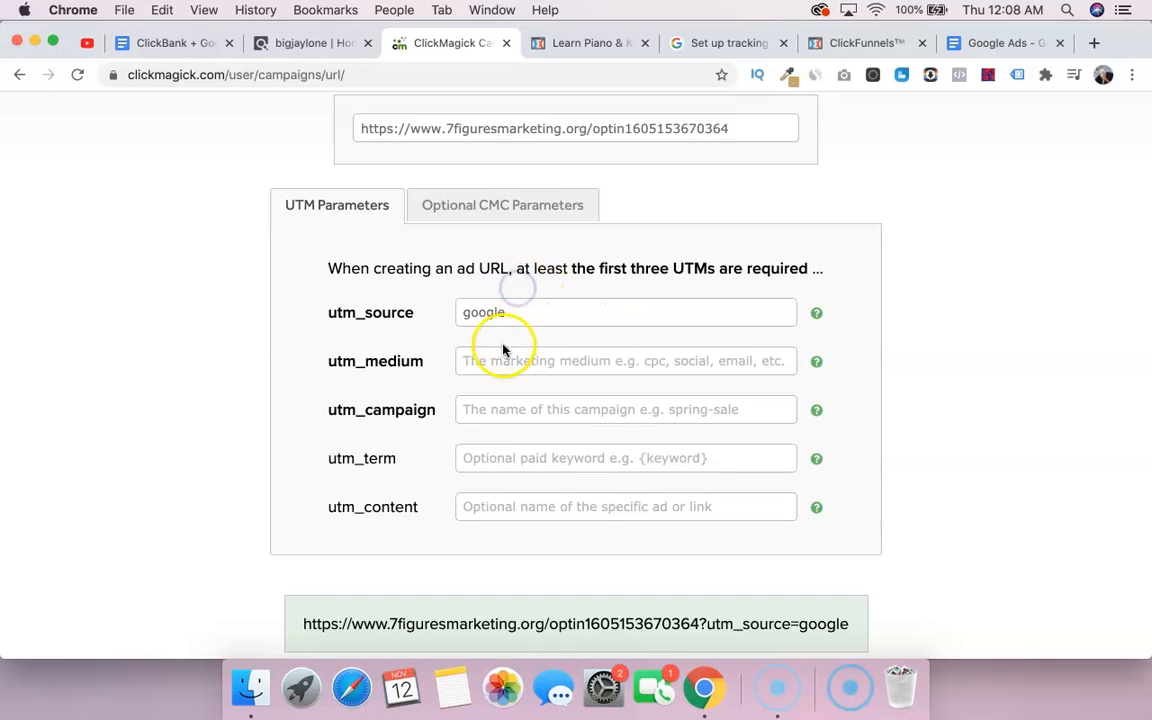
{"action": "left_click", "coordinate": [494, 361]}
{"action": "type", "text": "search"}
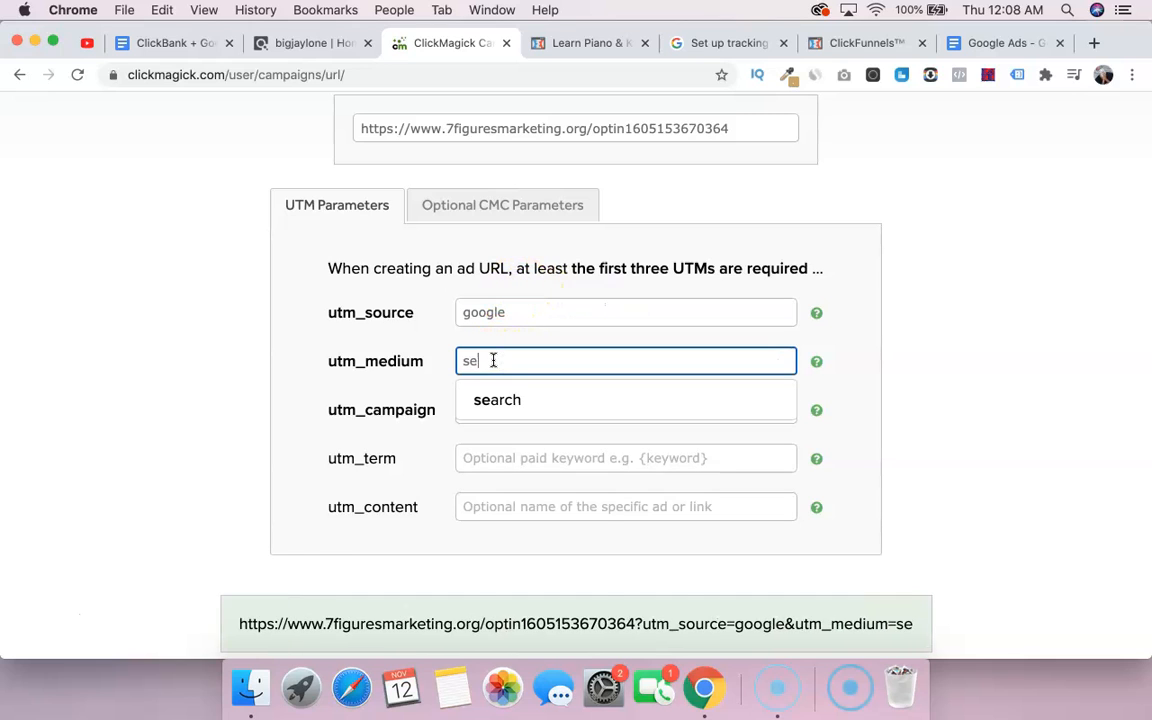
{"action": "left_click", "coordinate": [503, 298]}
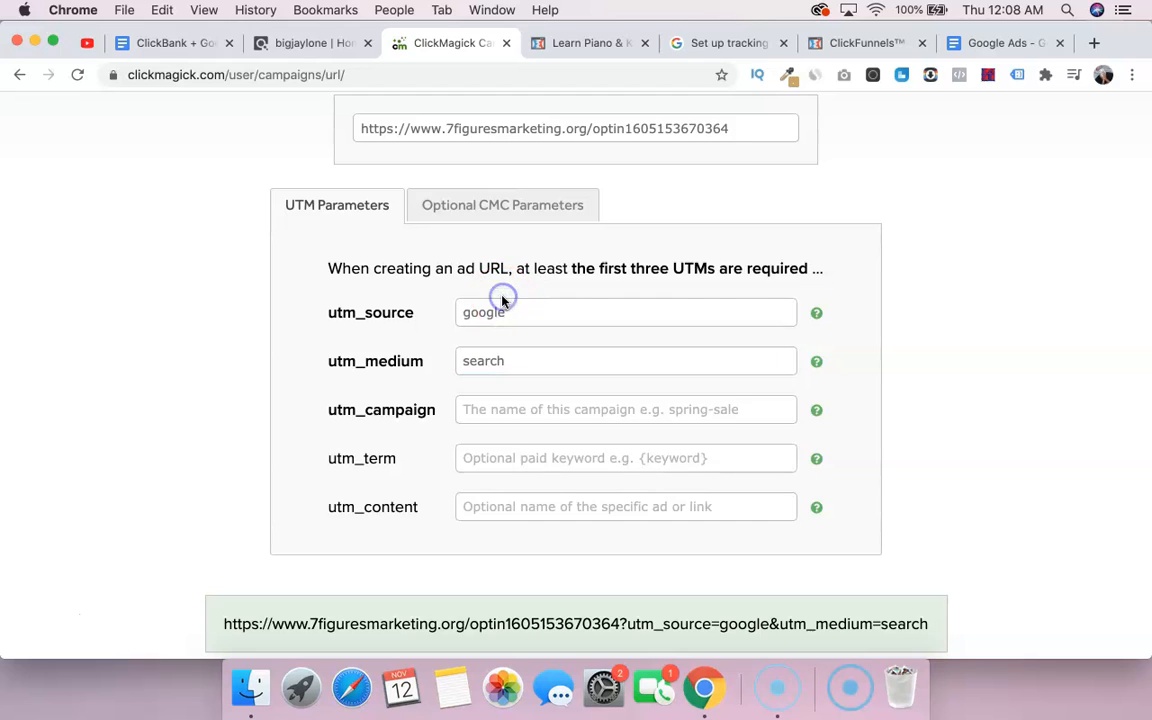
Enter pfa as the utm_campaign name.
{"action": "scroll", "coordinate": [501, 298], "scroll_direction": "down", "scroll_amount": 2}
{"action": "left_click", "coordinate": [495, 339]}
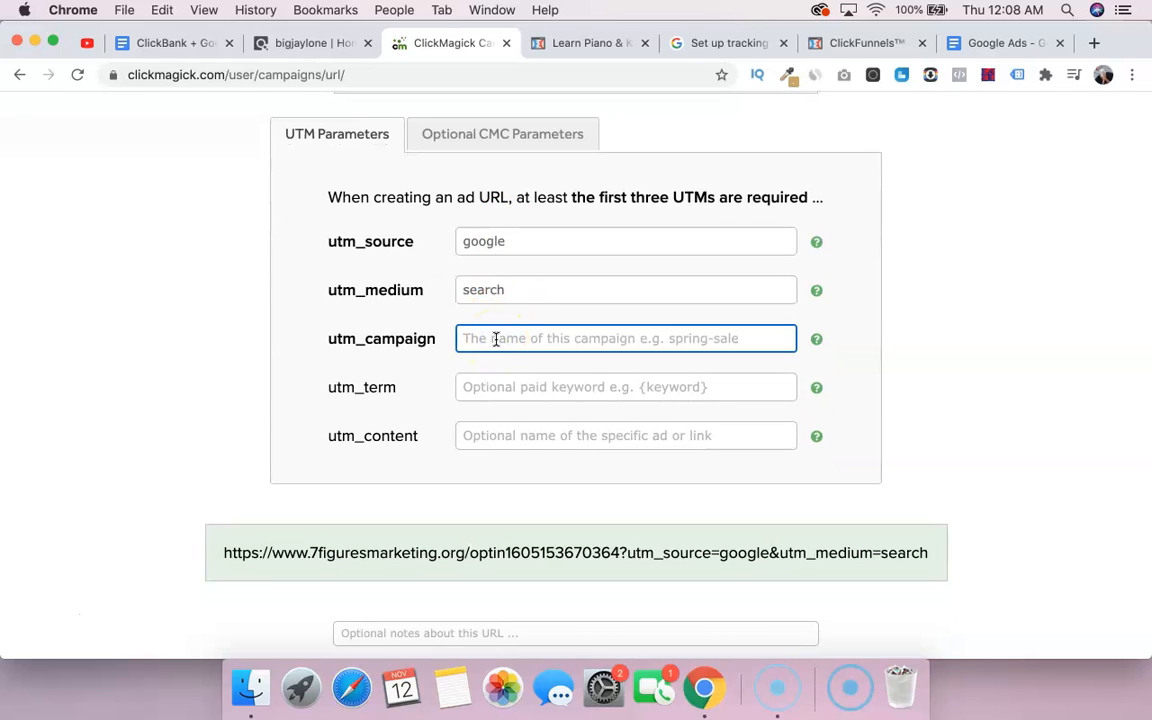
{"action": "type", "text": "pfa"}
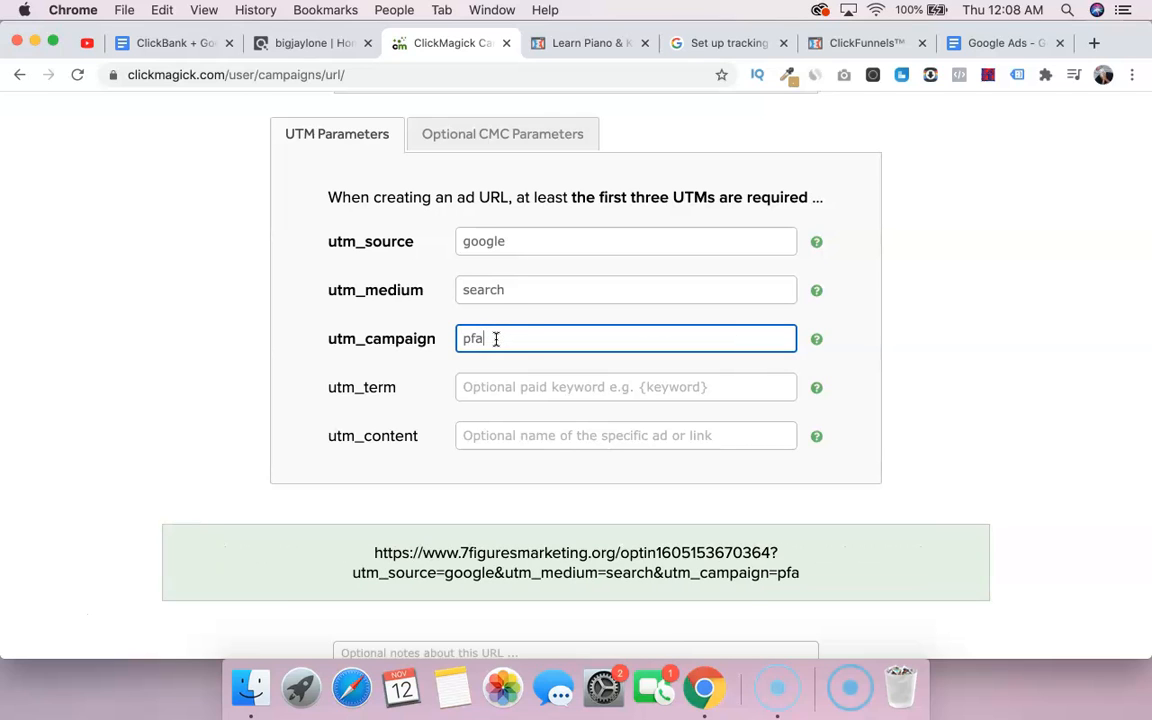
Examine the available ValueTrack parameters table in Google Ads Help for parameters suited to the utm_term field.
{"action": "left_click", "coordinate": [513, 386]}
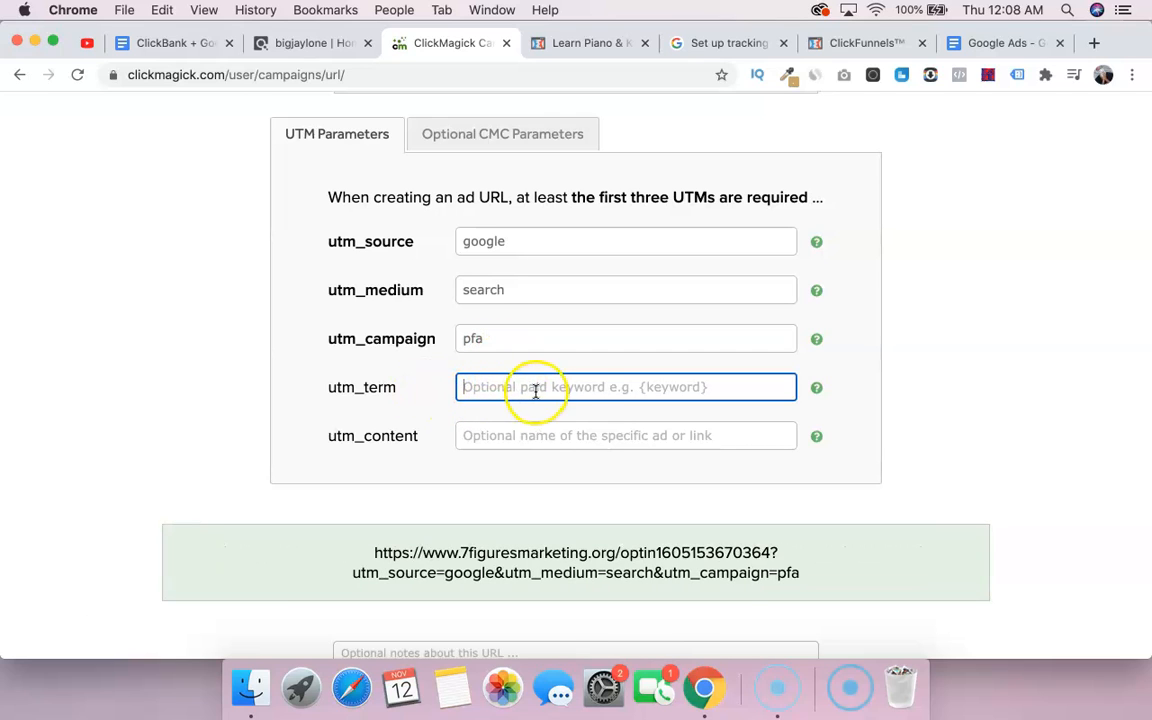
{"action": "left_click_drag", "start_coordinate": [715, 44], "coordinate": [612, 48]}
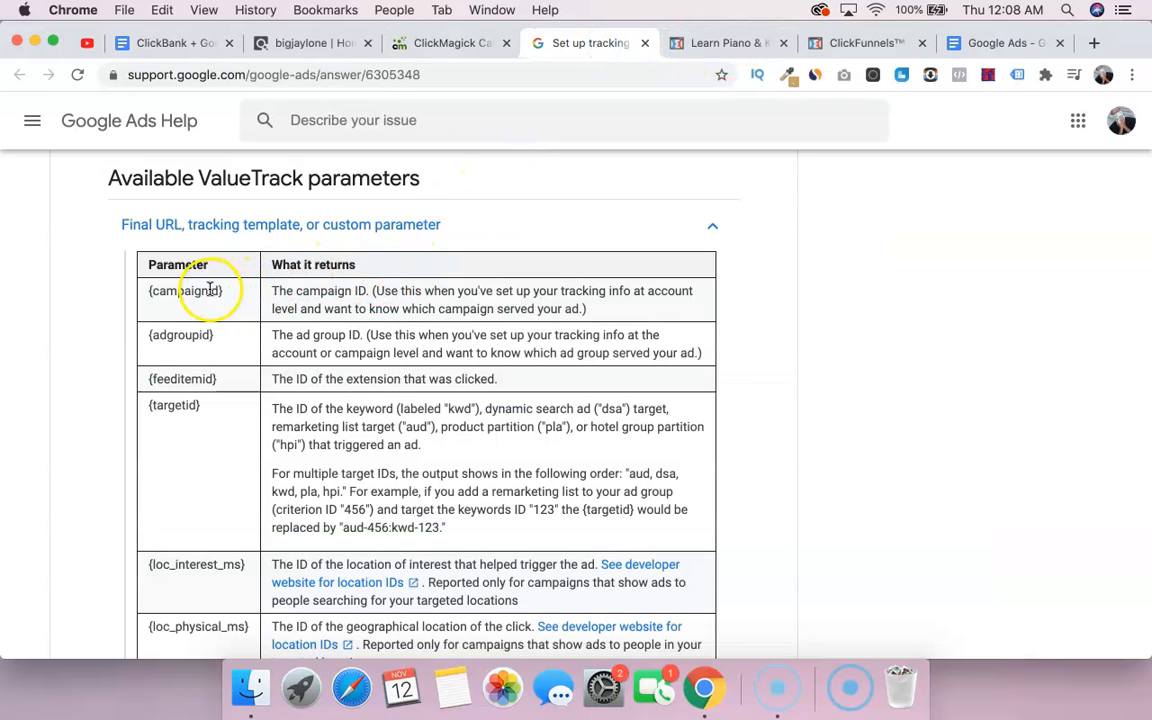
{"action": "scroll", "coordinate": [226, 420], "scroll_direction": "down", "scroll_amount": 2}
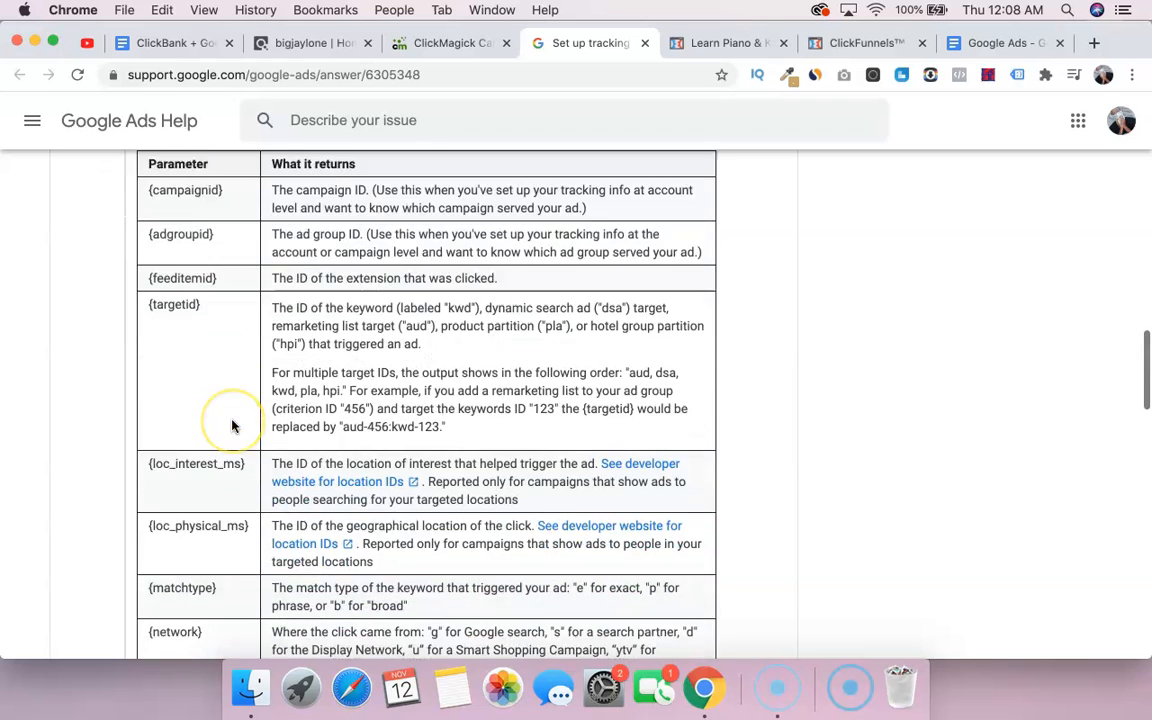
{"action": "scroll", "coordinate": [226, 390], "scroll_direction": "up", "scroll_amount": 3}
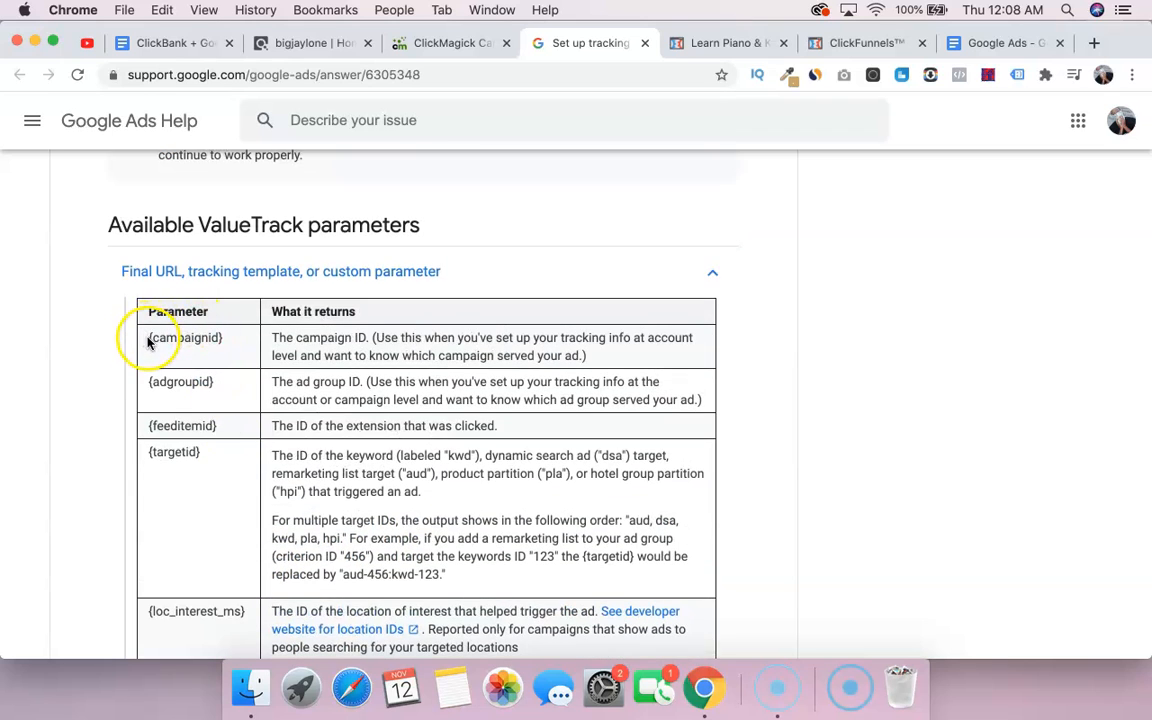
{"action": "left_click_drag", "start_coordinate": [148, 338], "coordinate": [226, 338]}
{"action": "scroll", "coordinate": [250, 334], "scroll_direction": "down", "scroll_amount": 2}
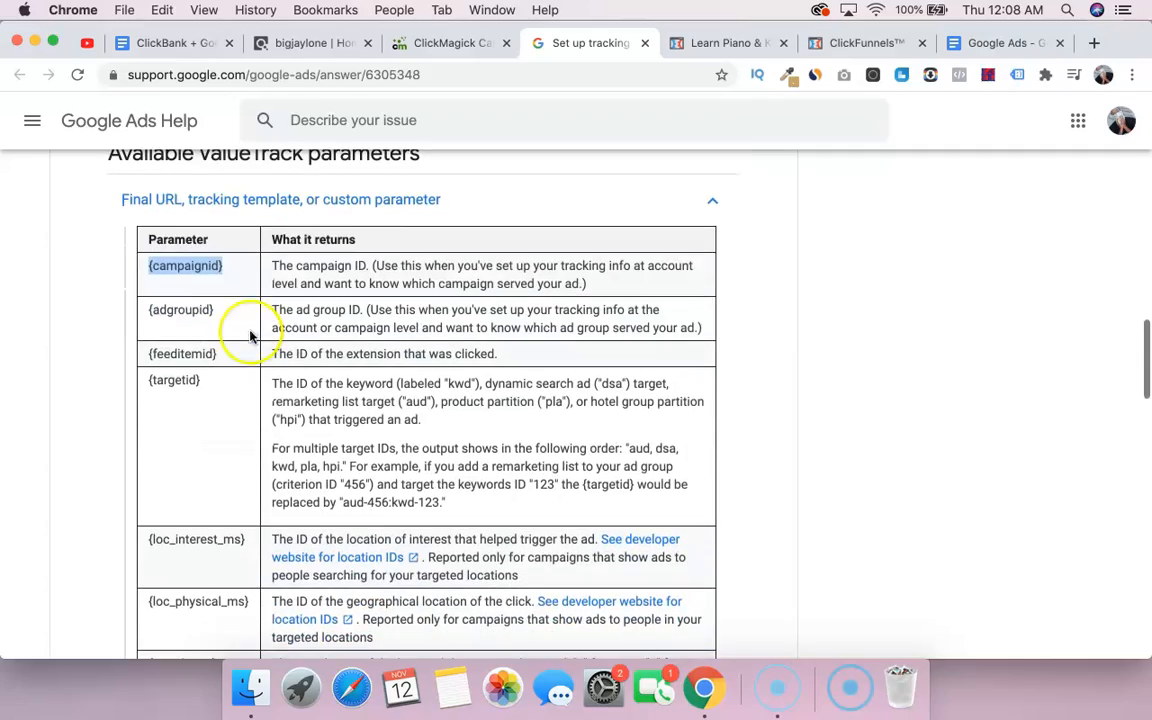
{"action": "scroll", "coordinate": [159, 452], "scroll_direction": "down", "scroll_amount": 15}
{"action": "scroll", "coordinate": [159, 458], "scroll_direction": "up", "scroll_amount": 4}
{"action": "scroll", "coordinate": [160, 458], "scroll_direction": "up", "scroll_amount": 10}
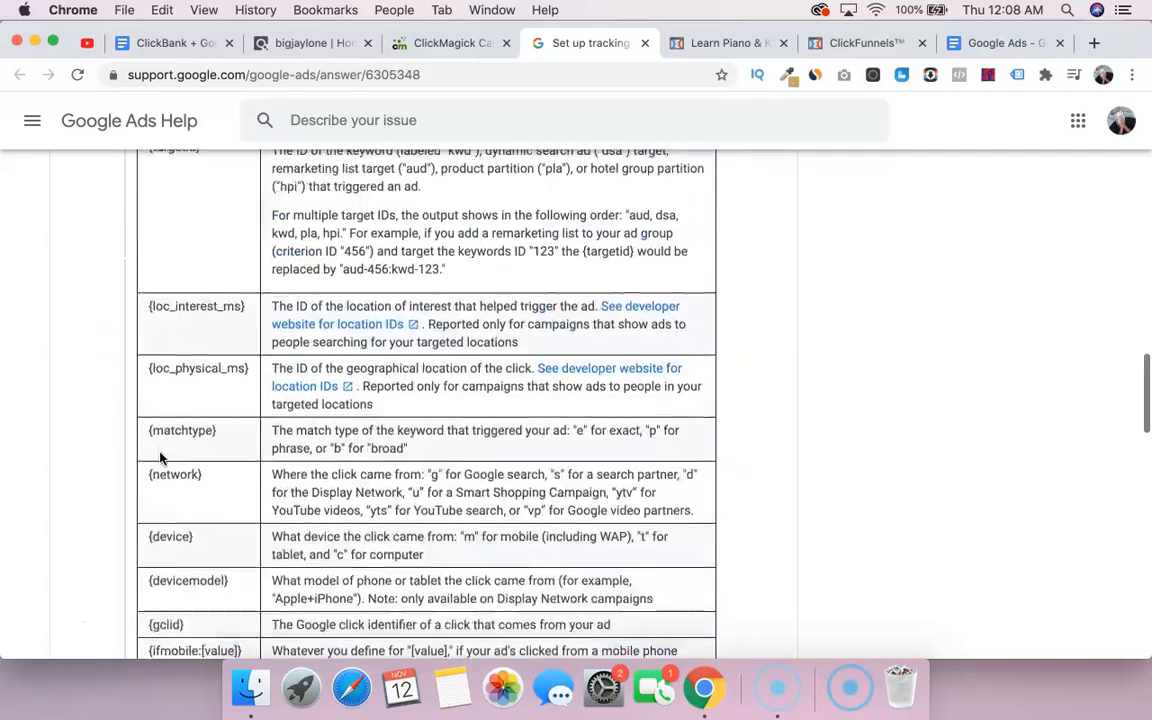
{"action": "scroll", "coordinate": [160, 455], "scroll_direction": "up", "scroll_amount": 5}
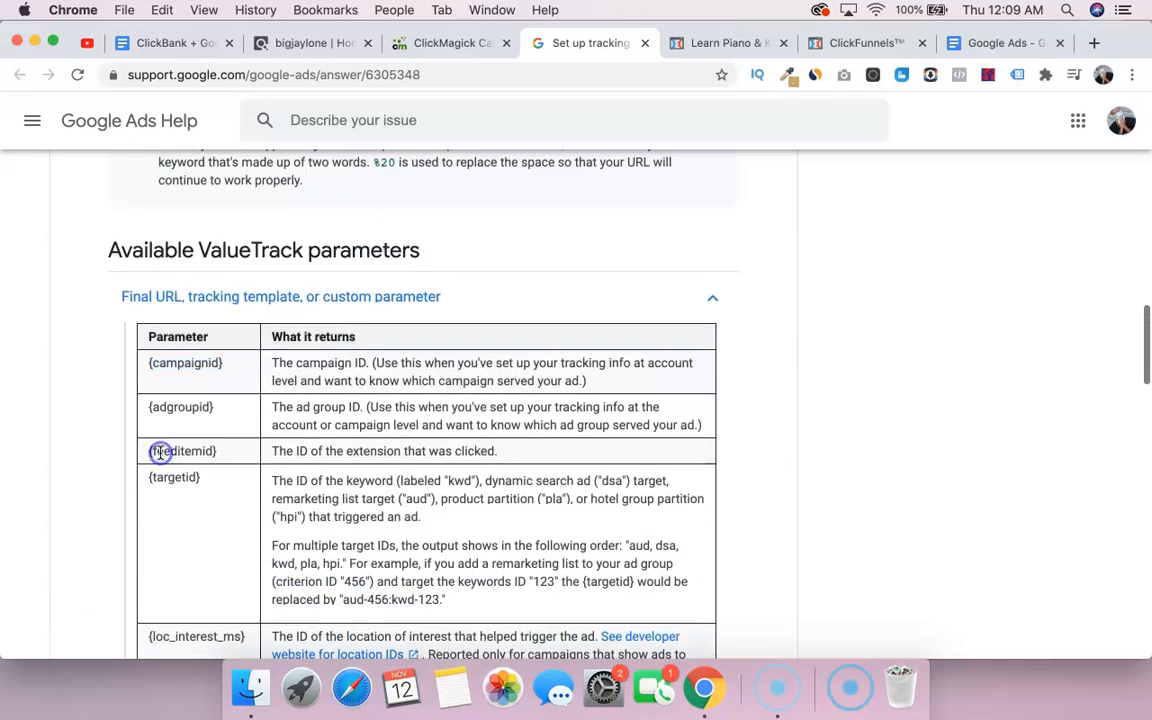
{"action": "scroll", "coordinate": [160, 452], "scroll_direction": "down", "scroll_amount": 6}
{"action": "scroll", "coordinate": [160, 453], "scroll_direction": "down", "scroll_amount": 9}
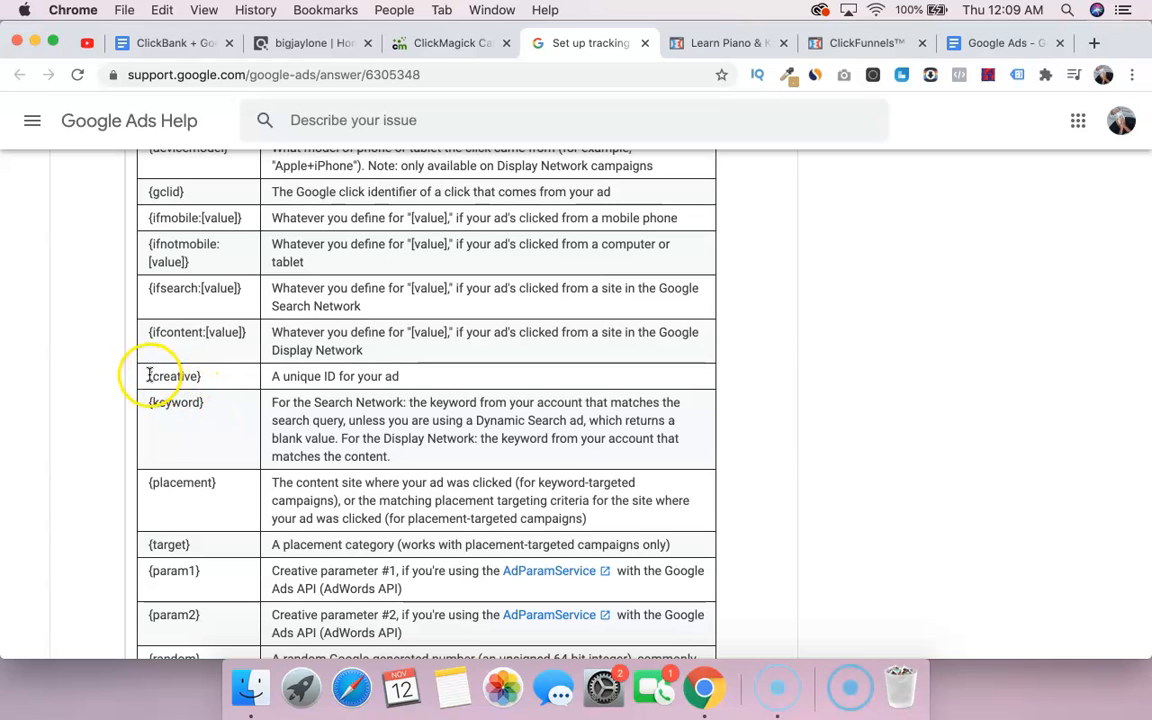
Return to ClickMagick and set utm_term to {creative}-{keyword}.
{"action": "left_click_drag", "start_coordinate": [149, 375], "coordinate": [203, 377]}
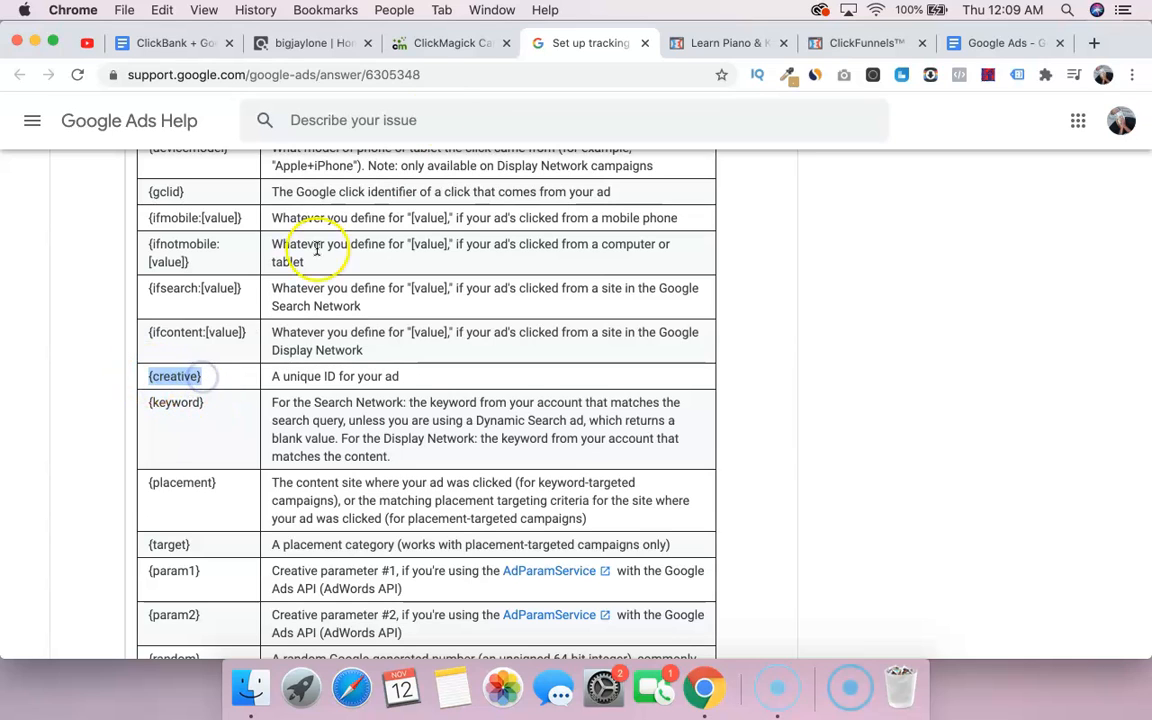
{"action": "left_click", "coordinate": [452, 43]}
{"action": "key", "text": "super+v"}
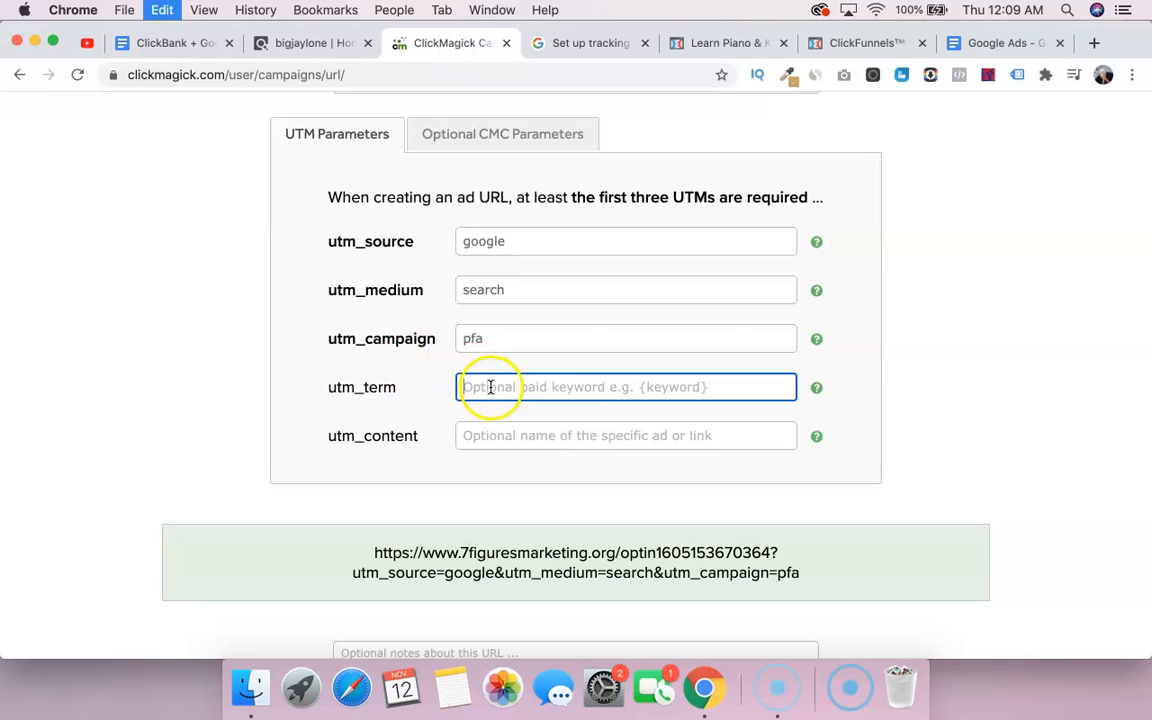
{"action": "left_click", "coordinate": [490, 387]}
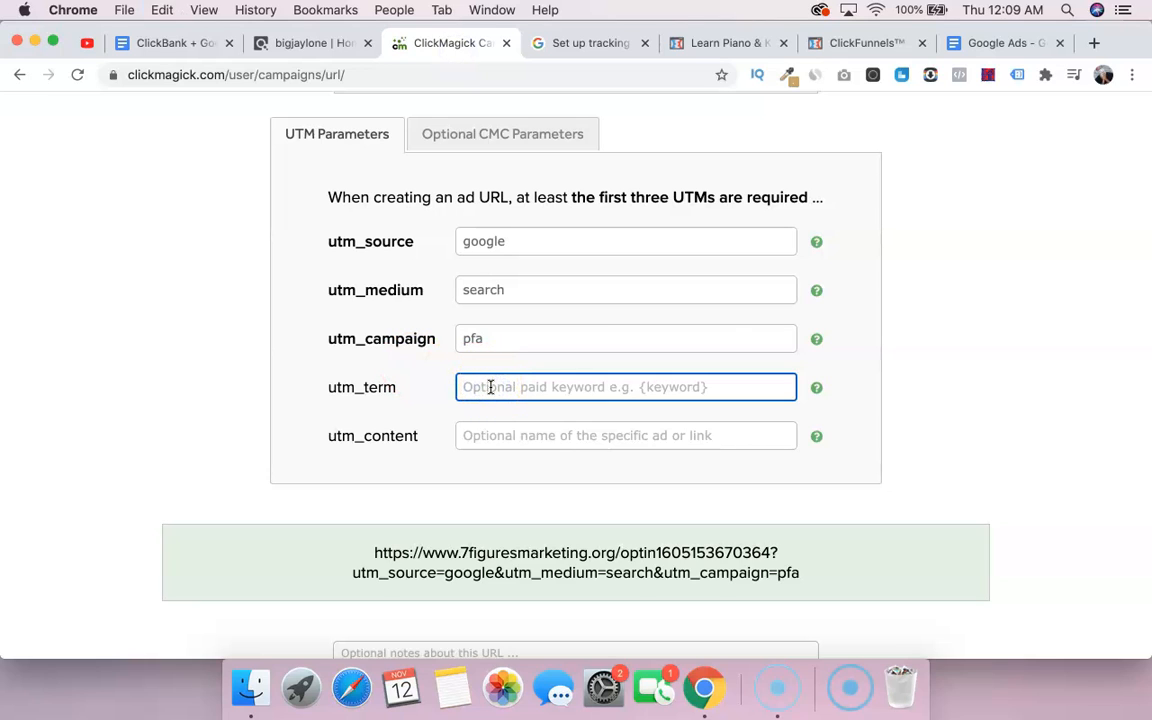
{"action": "type", "text": "{}creative"}
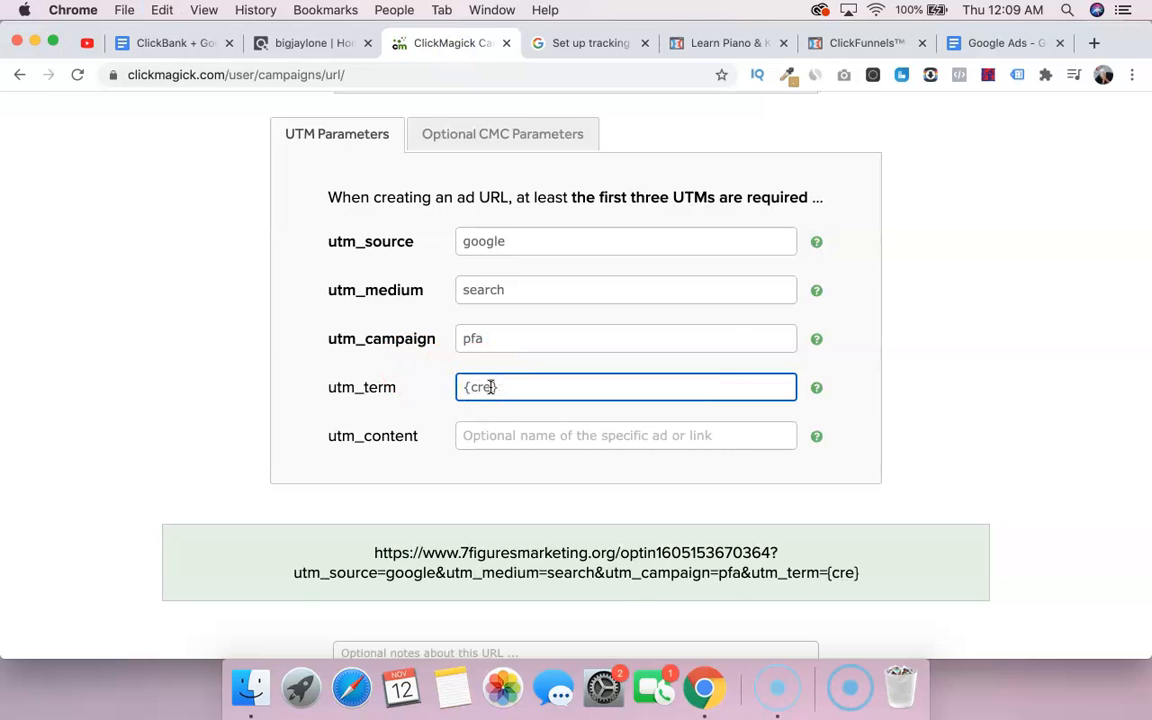
{"action": "left_click", "coordinate": [563, 385]}
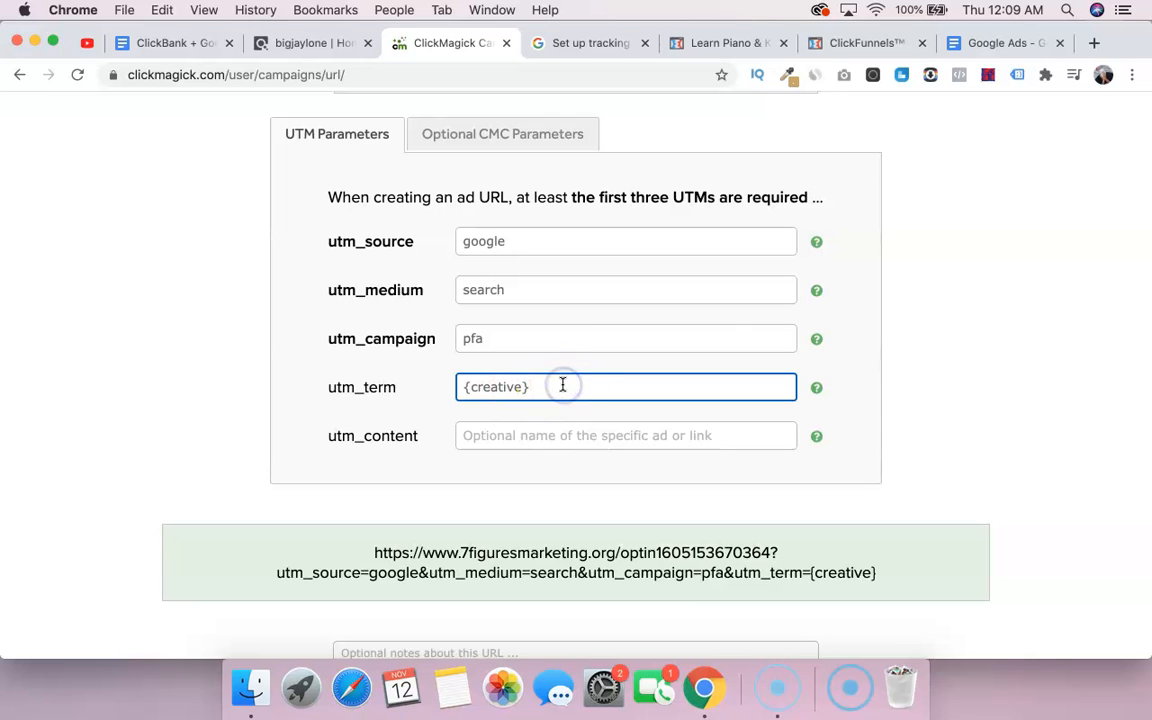
{"action": "type", "text": "-{}"}
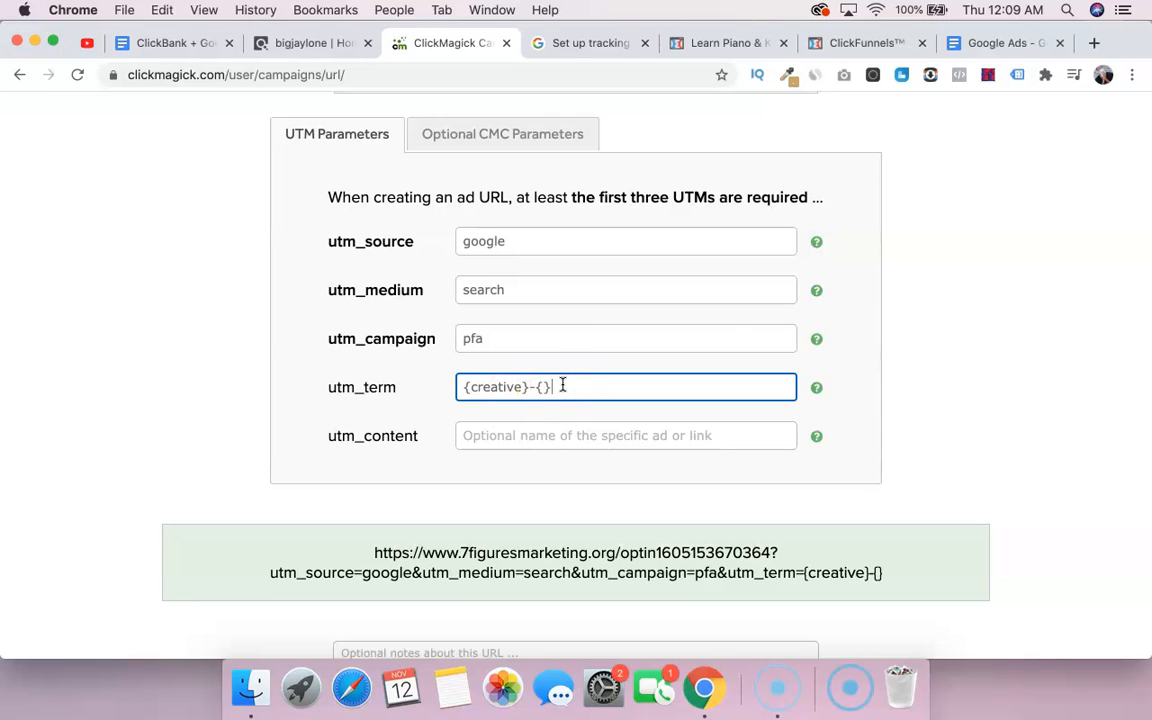
{"action": "type", "text": "keyword"}
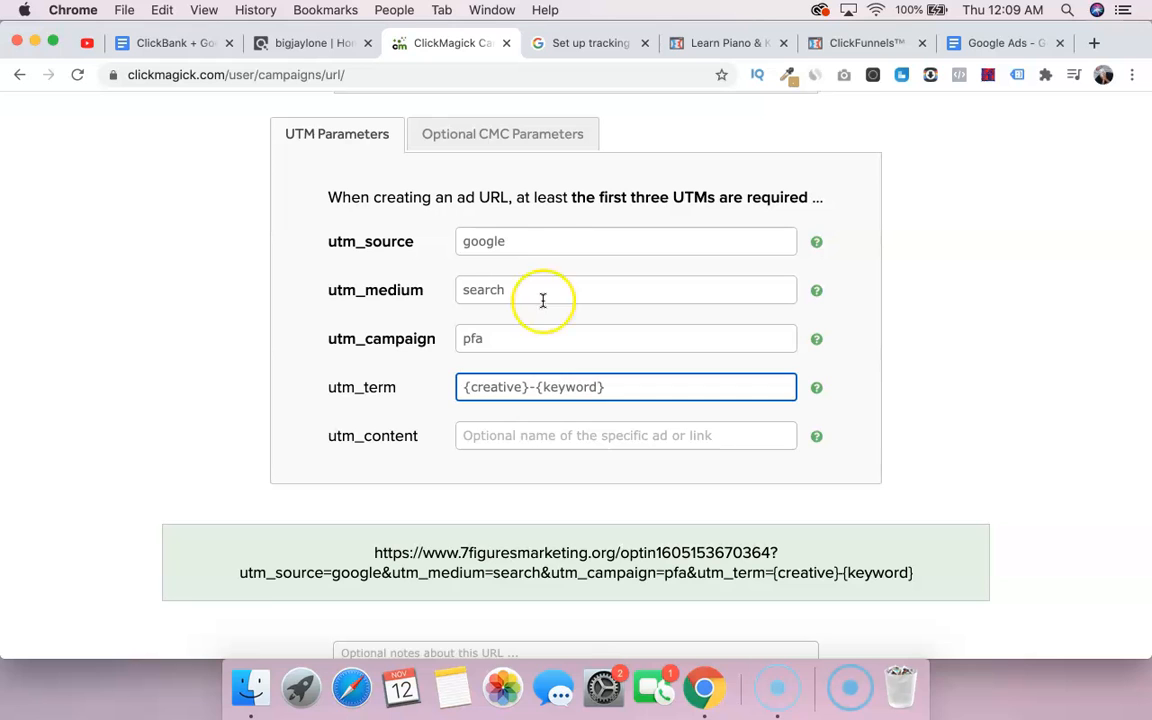
Recheck the {creative} and {keyword} entries in Google Ads Help, and review the generated tracking URL in ClickMagick.
{"action": "left_click", "coordinate": [318, 44]}
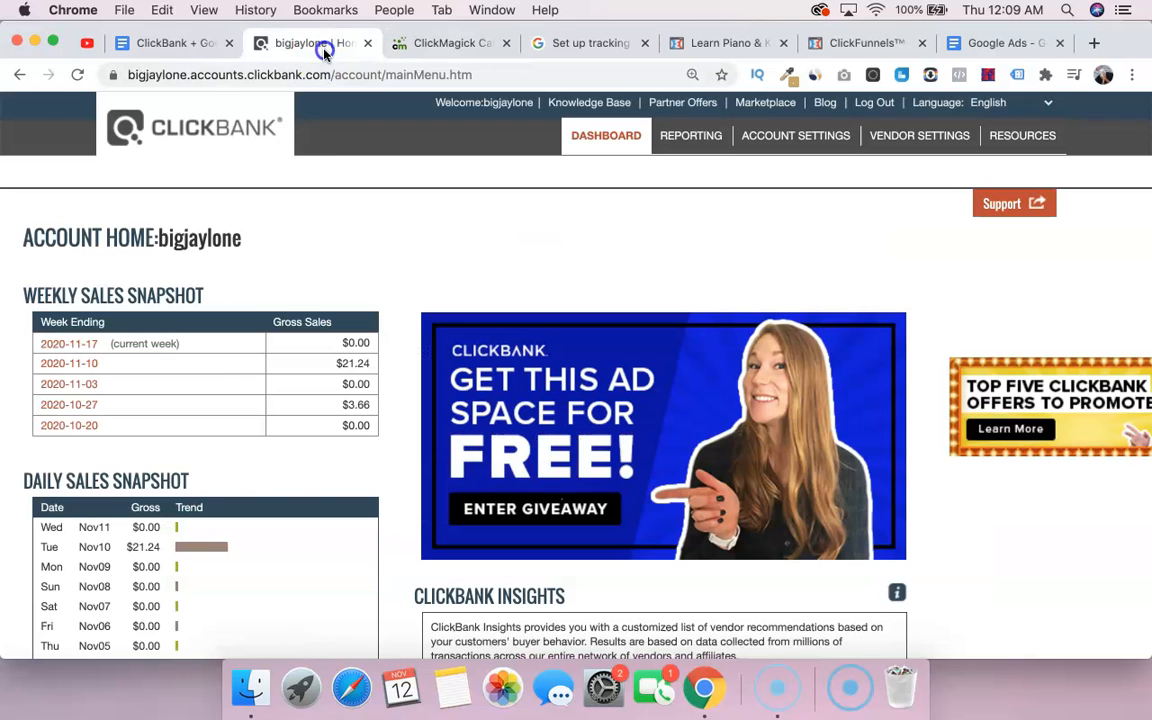
{"action": "left_click", "coordinate": [459, 48]}
{"action": "left_click", "coordinate": [553, 45]}
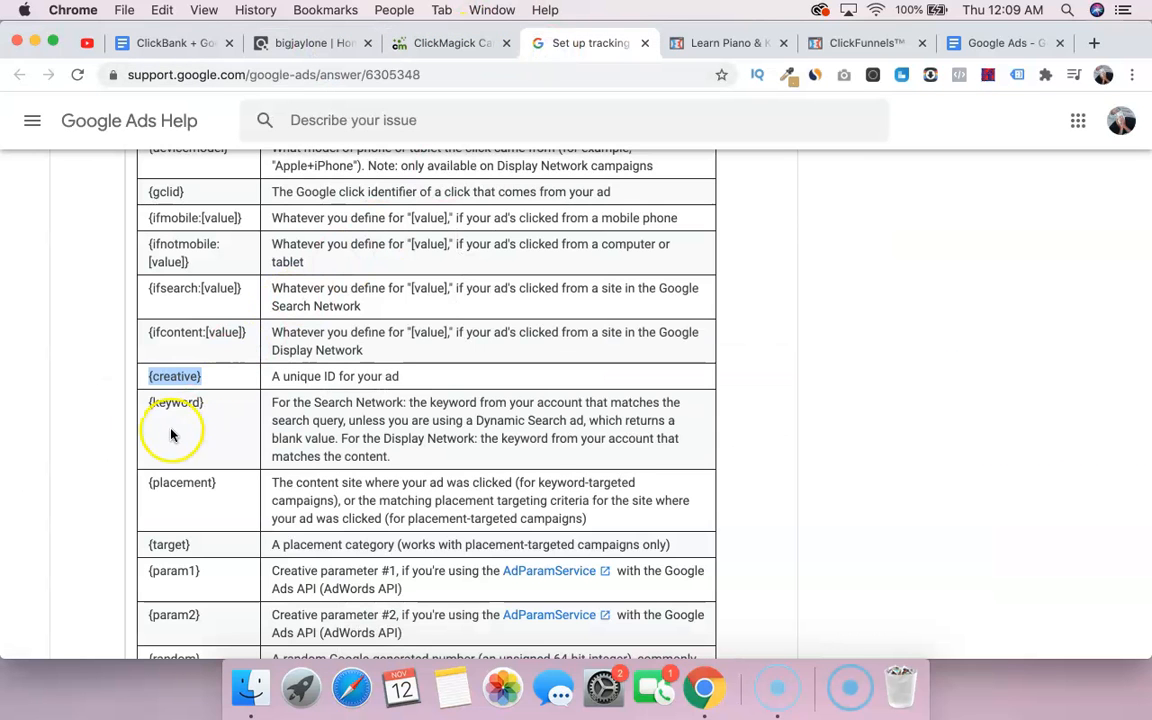
{"action": "left_click_drag", "start_coordinate": [478, 45], "coordinate": [560, 45]}
{"action": "scroll", "coordinate": [497, 290], "scroll_direction": "down", "scroll_amount": 5}
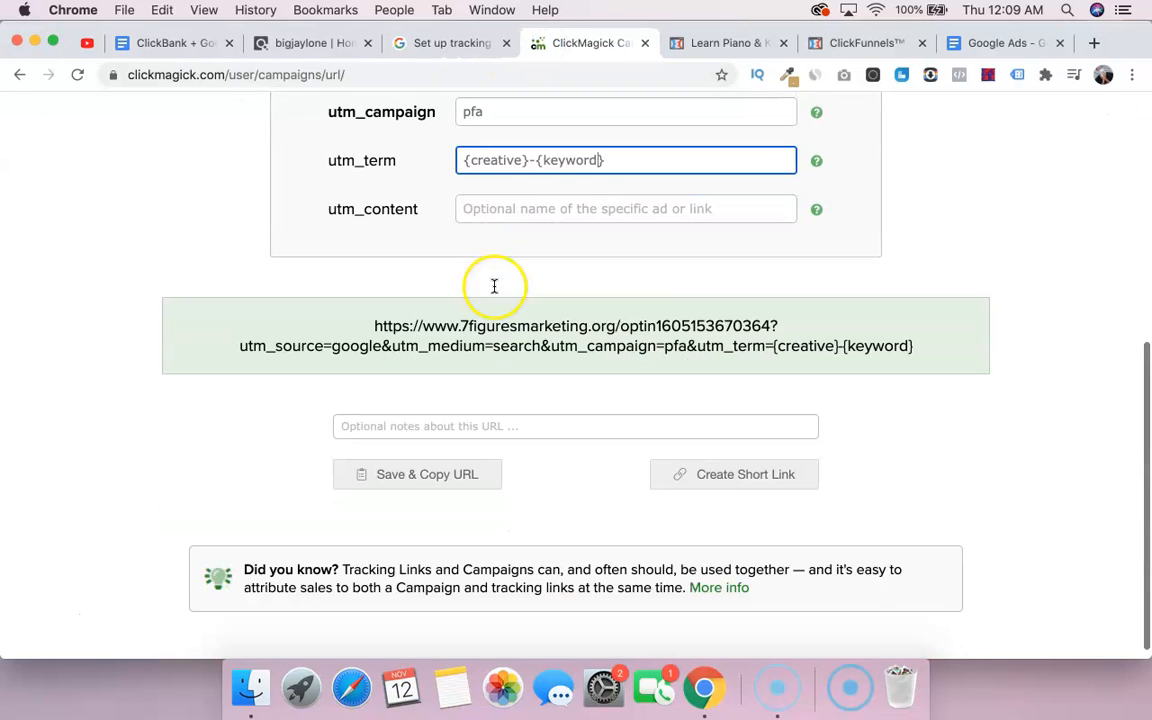
{"action": "scroll", "coordinate": [455, 455], "scroll_direction": "up", "scroll_amount": 3}
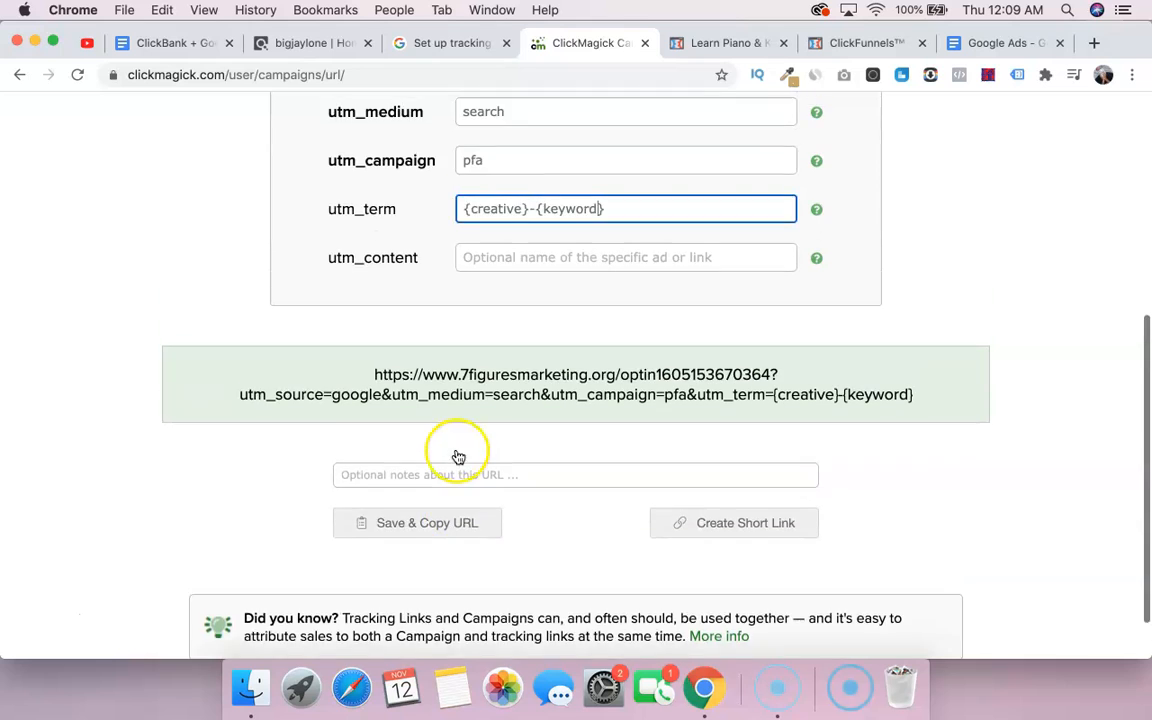
{"action": "triple_click", "coordinate": [431, 466]}
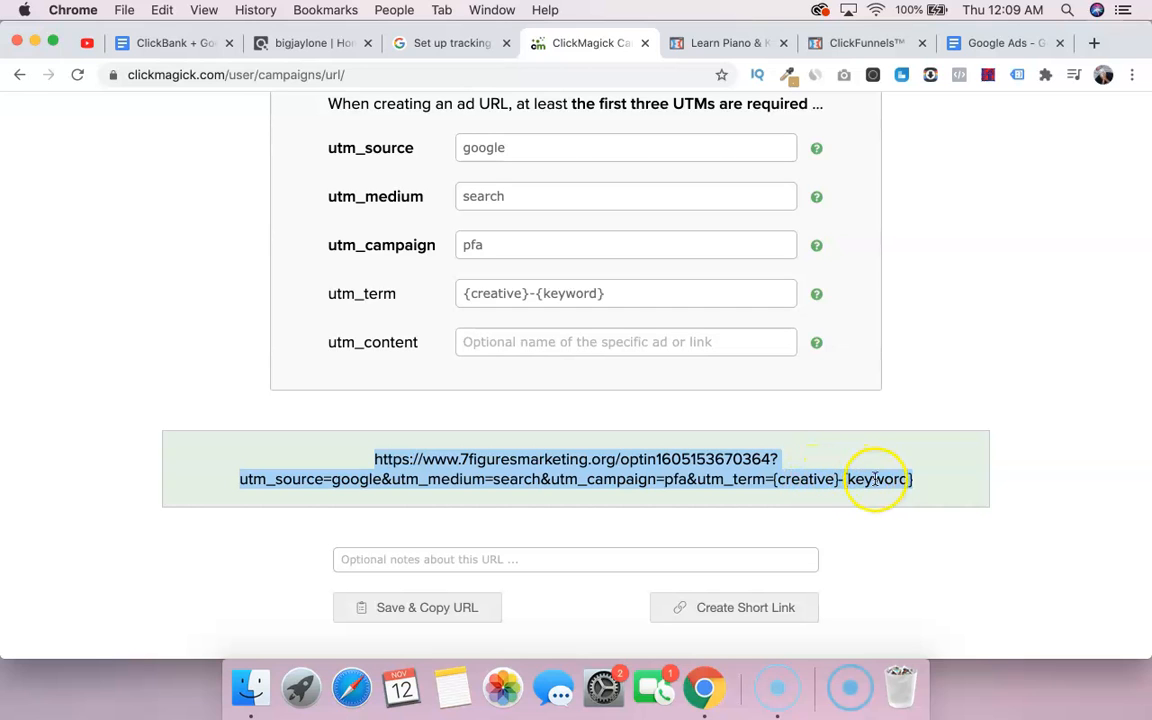
{"action": "scroll", "coordinate": [941, 473], "scroll_direction": "up", "scroll_amount": 5}
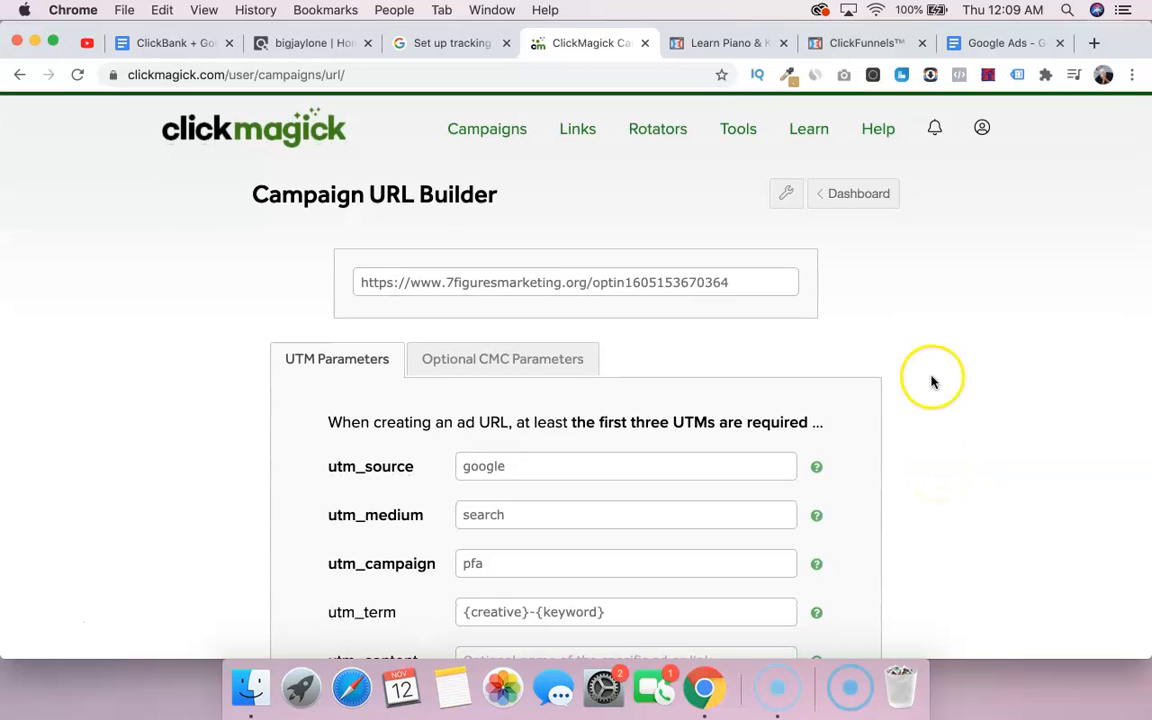
Copy the full tracking URL generated by the Campaign URL Builder.
{"action": "right_click", "coordinate": [902, 252]}
{"action": "left_click", "coordinate": [910, 98]}
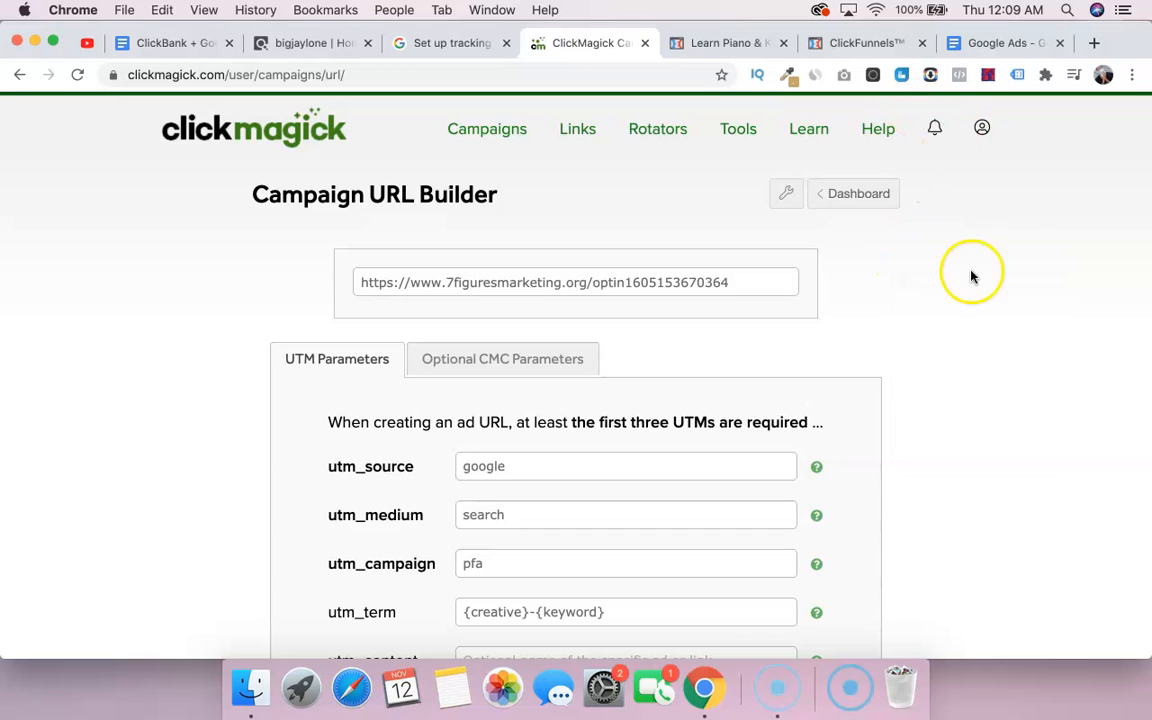
{"action": "scroll", "coordinate": [1041, 283], "scroll_direction": "down", "scroll_amount": 6}
{"action": "triple_click", "coordinate": [695, 480]}
{"action": "key", "text": "super+c"}
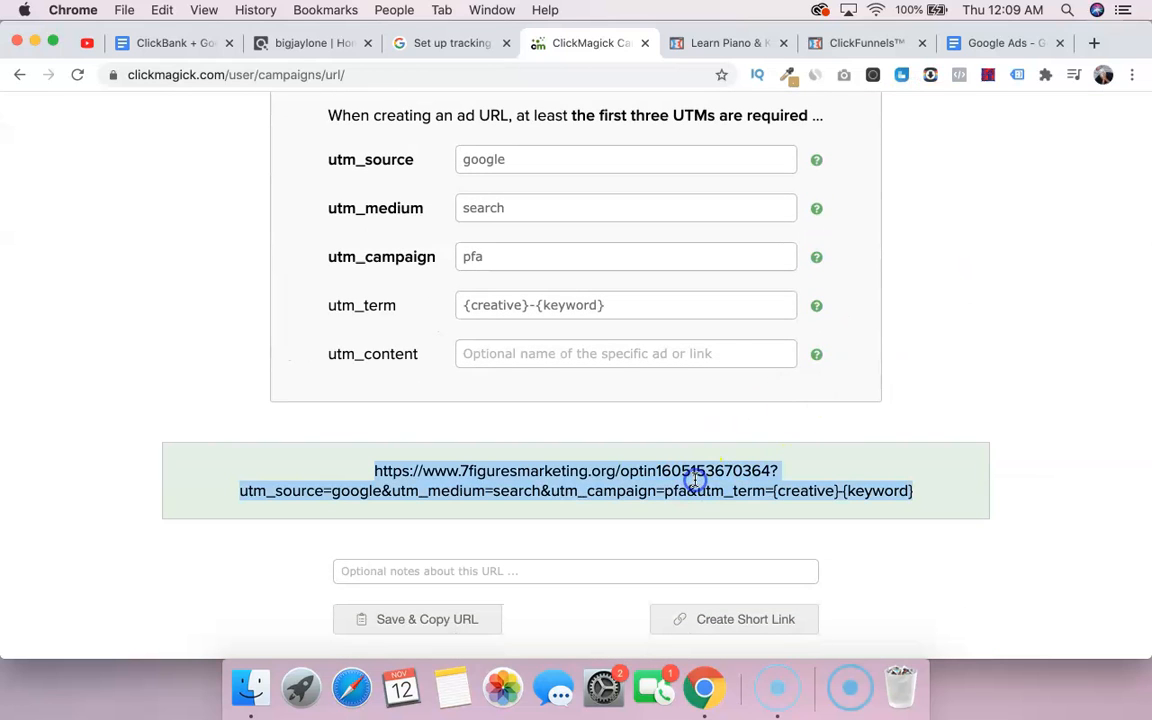
{"action": "scroll", "coordinate": [972, 347], "scroll_direction": "up", "scroll_amount": 5}
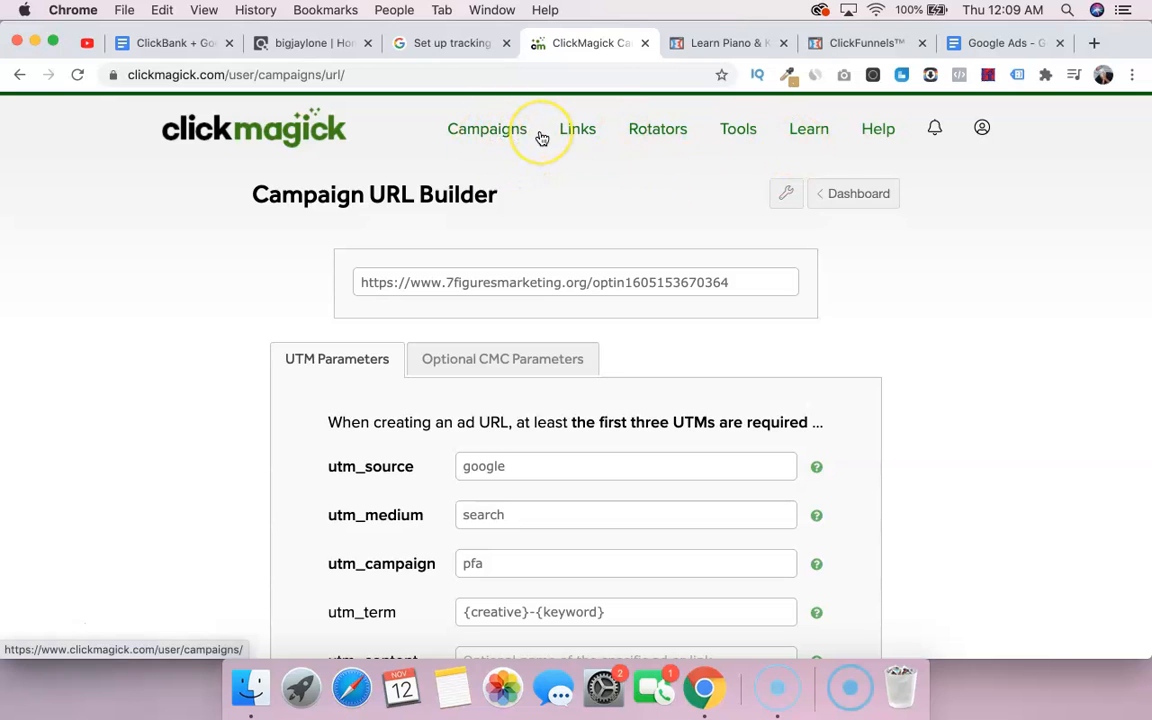
Open the copied tracking URL in a new incognito window and follow the landing page's Learn More link.
{"action": "key", "text": "super+shift+n"}
{"action": "key", "text": "super+v"}
{"action": "key", "text": "Return"}
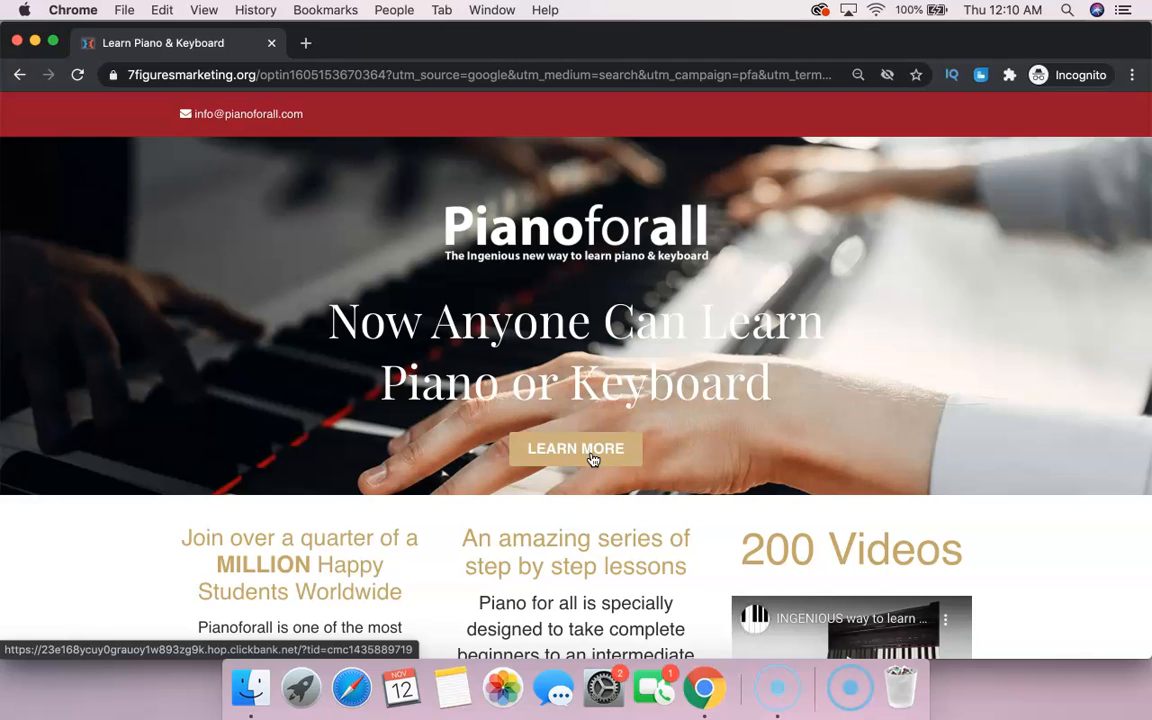
{"action": "left_click", "coordinate": [592, 457]}
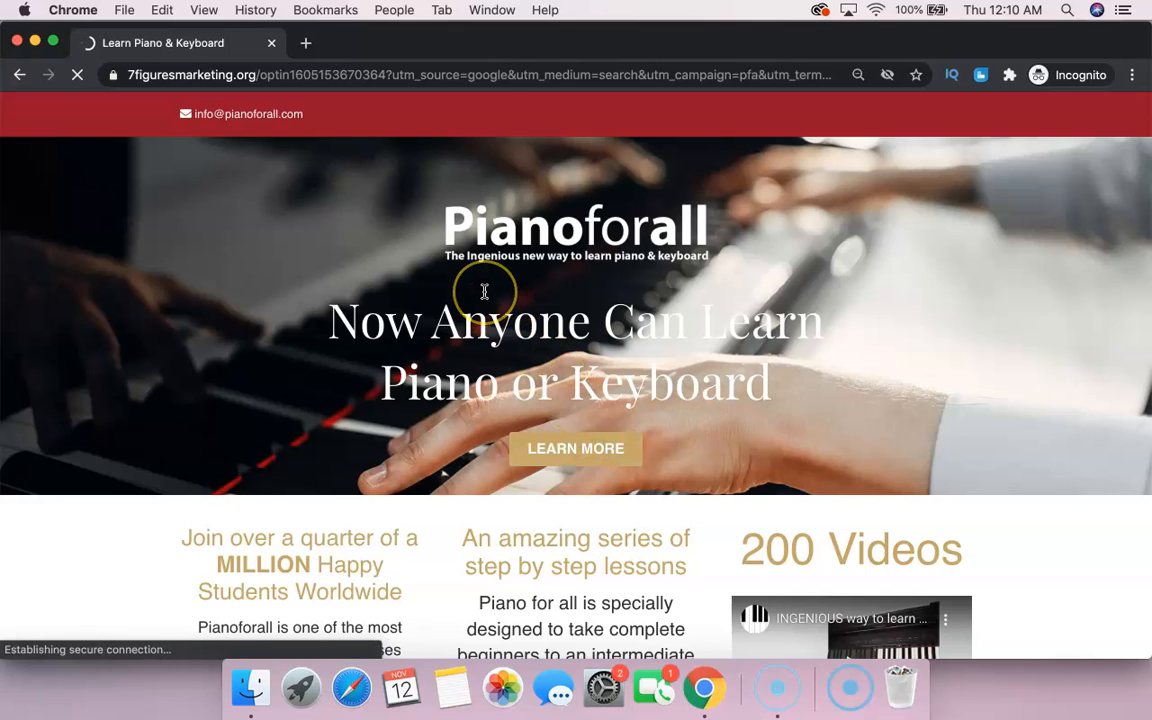
{"action": "left_click", "coordinate": [425, 222]}
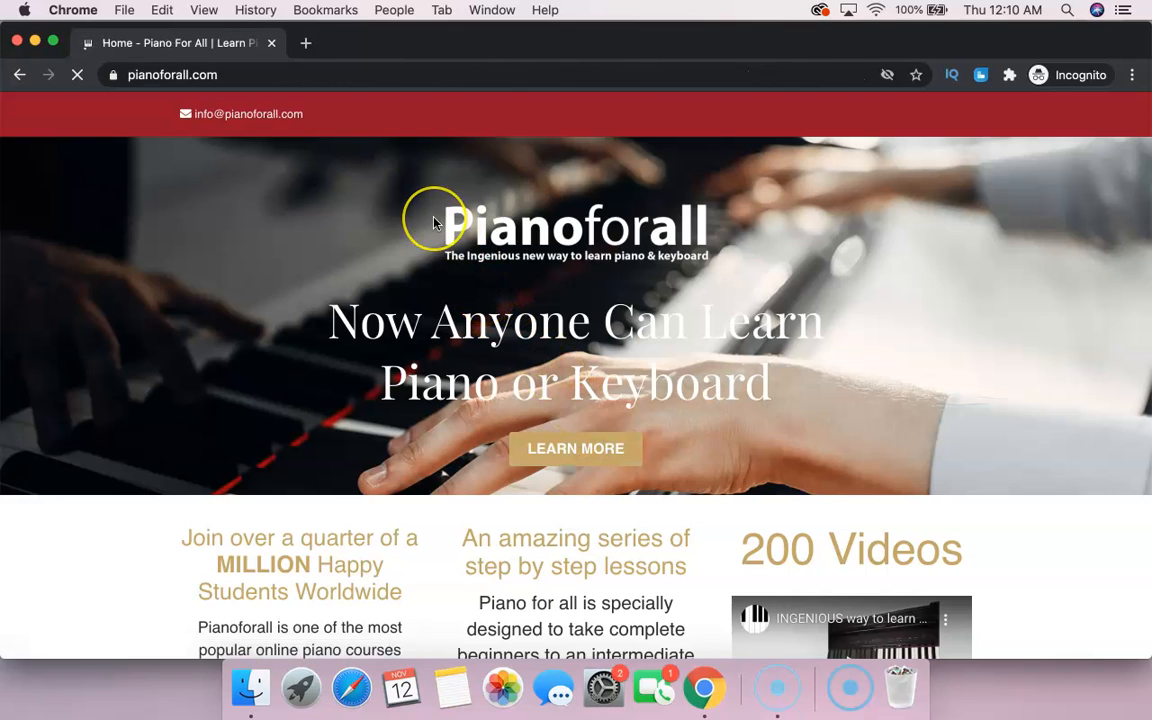
Go to the Pianoforall order page, add the half-price download version to the cart, and close the order page.
{"action": "scroll", "coordinate": [418, 428], "scroll_direction": "down", "scroll_amount": 5}
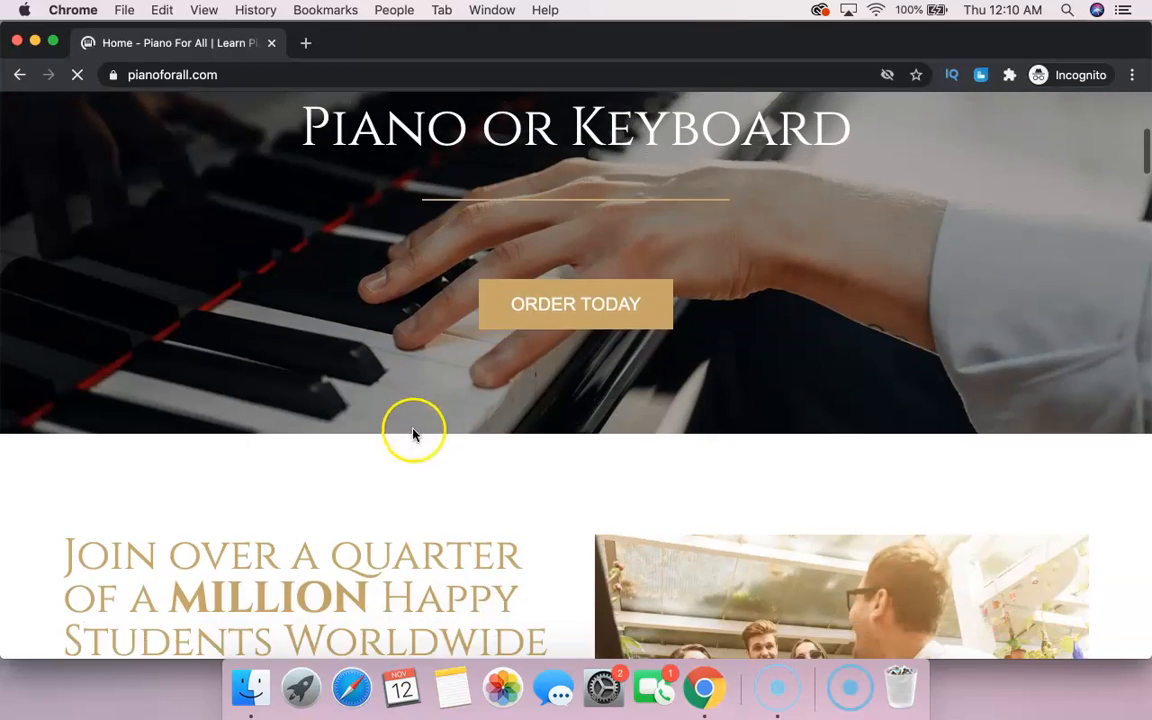
{"action": "left_click", "coordinate": [549, 316]}
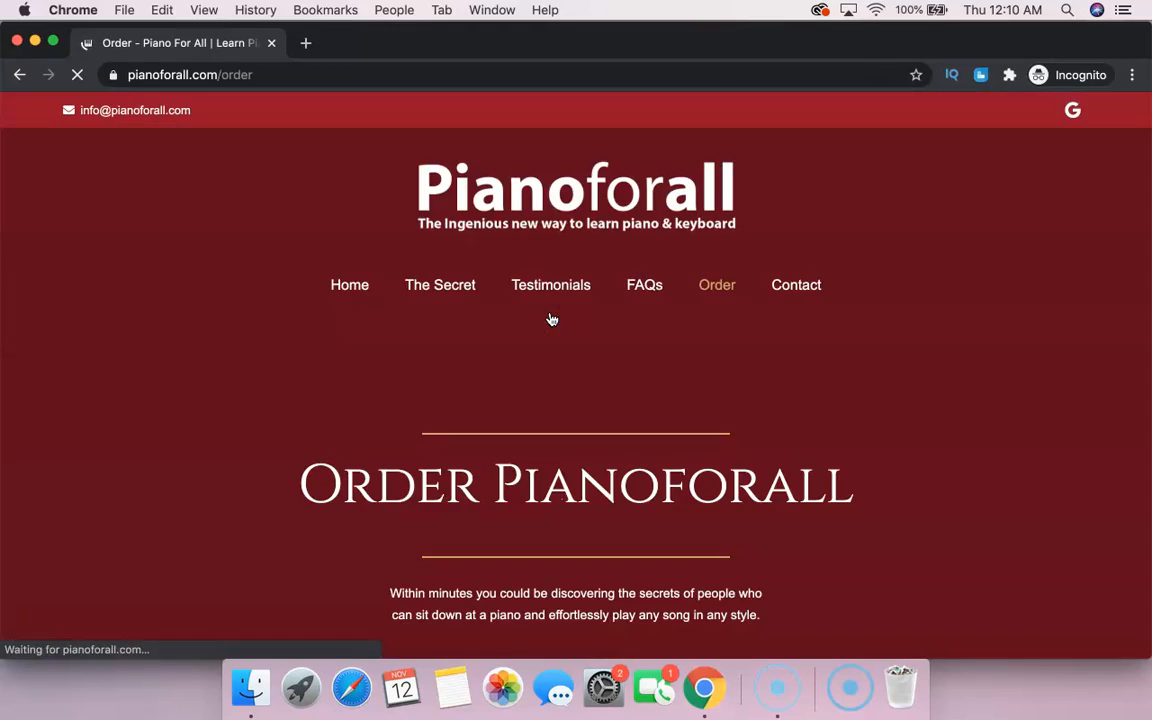
{"action": "scroll", "coordinate": [551, 319], "scroll_direction": "down", "scroll_amount": 15}
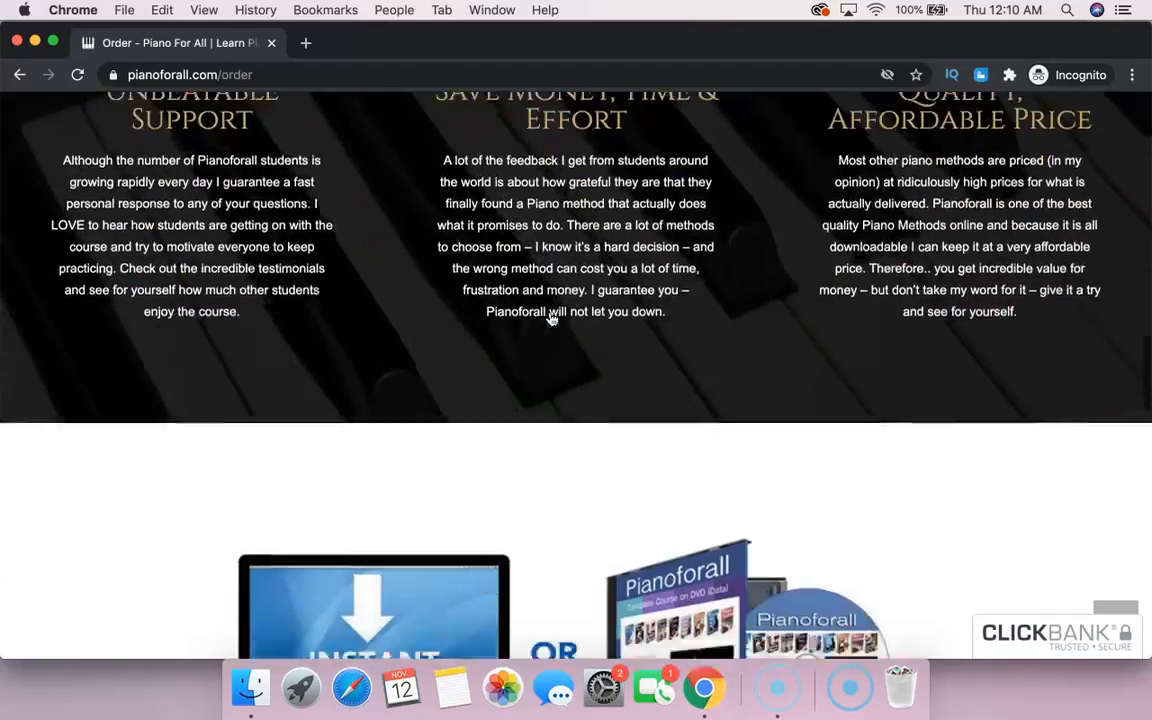
{"action": "scroll", "coordinate": [551, 319], "scroll_direction": "down", "scroll_amount": 15}
{"action": "scroll", "coordinate": [506, 257], "scroll_direction": "up", "scroll_amount": 5}
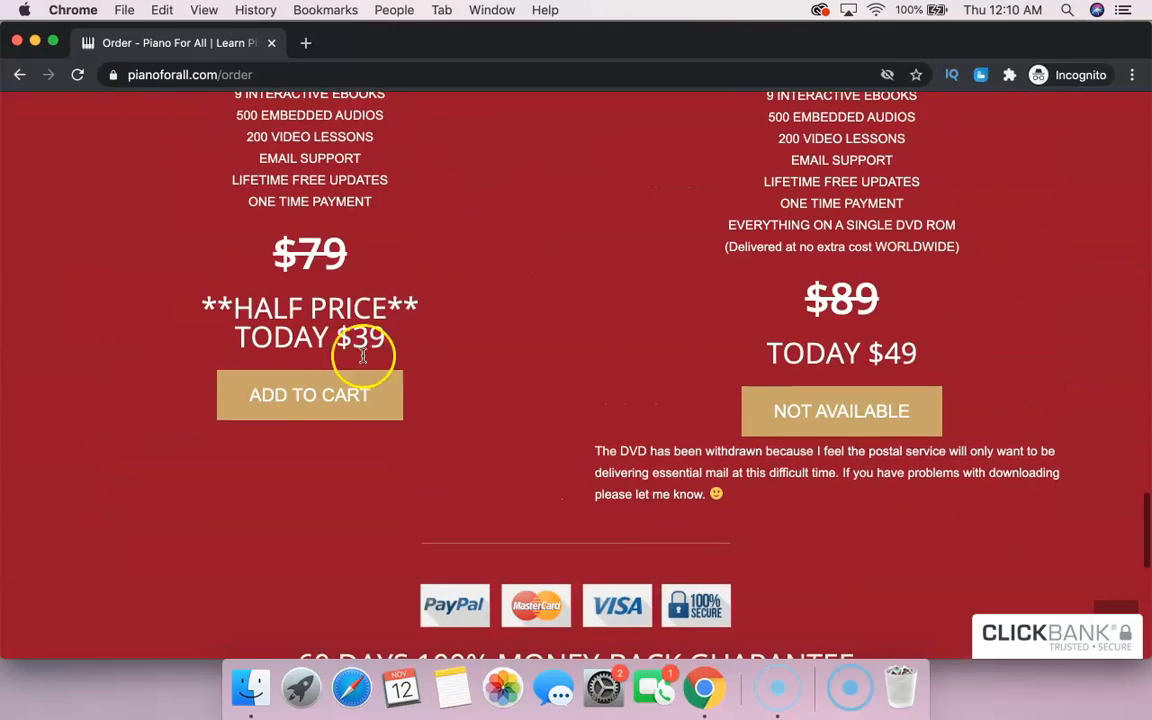
{"action": "left_click", "coordinate": [303, 405]}
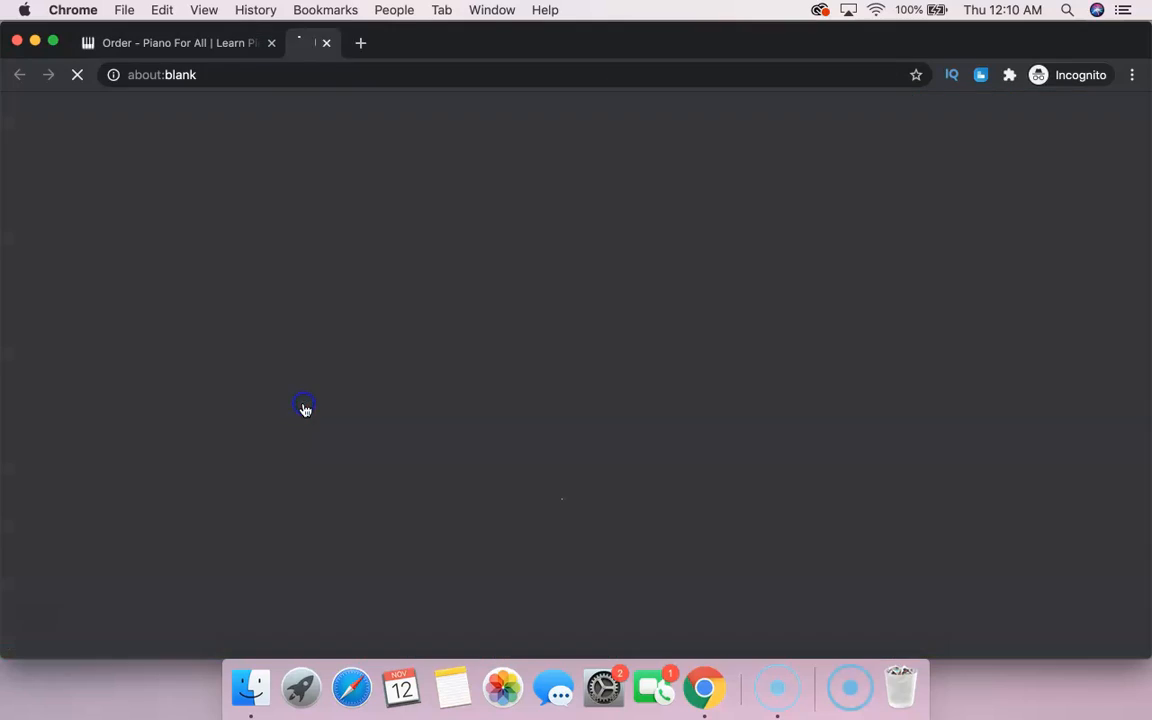
{"action": "left_click", "coordinate": [271, 43]}
Check the affiliate and tracking ID line at the end of the ClickBank checkout page, and close the incognito window.
{"action": "scroll", "coordinate": [355, 432], "scroll_direction": "down", "scroll_amount": 10}
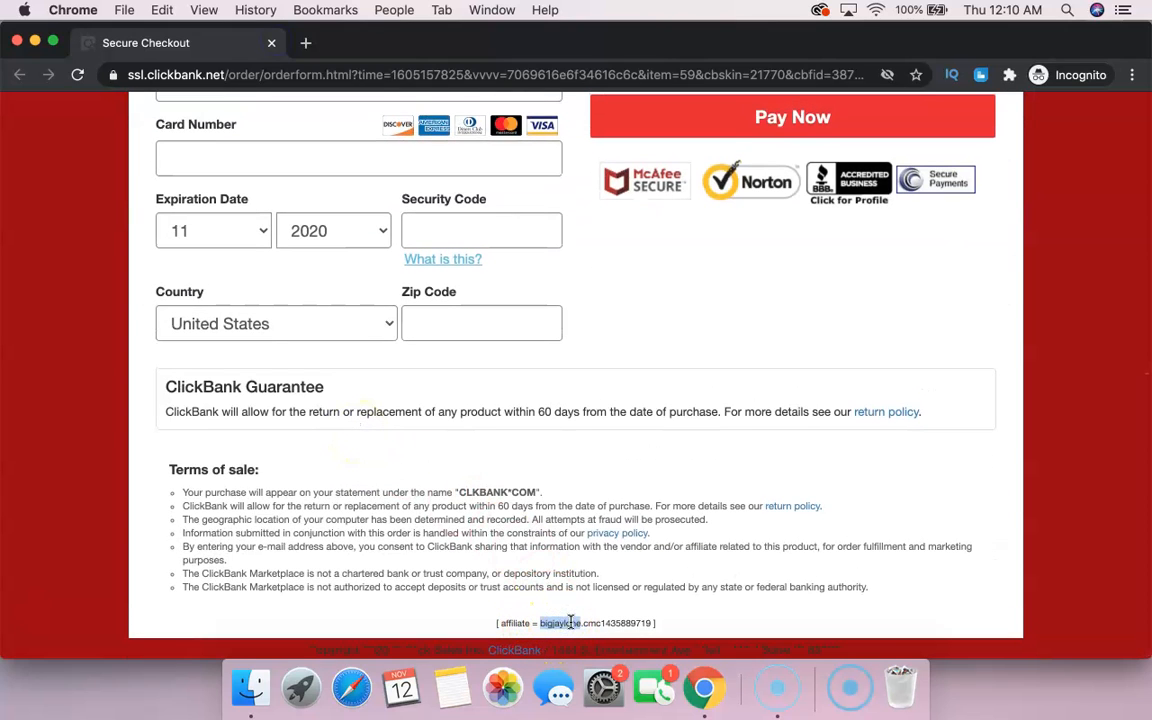
{"action": "left_click_drag", "start_coordinate": [580, 622], "coordinate": [593, 623]}
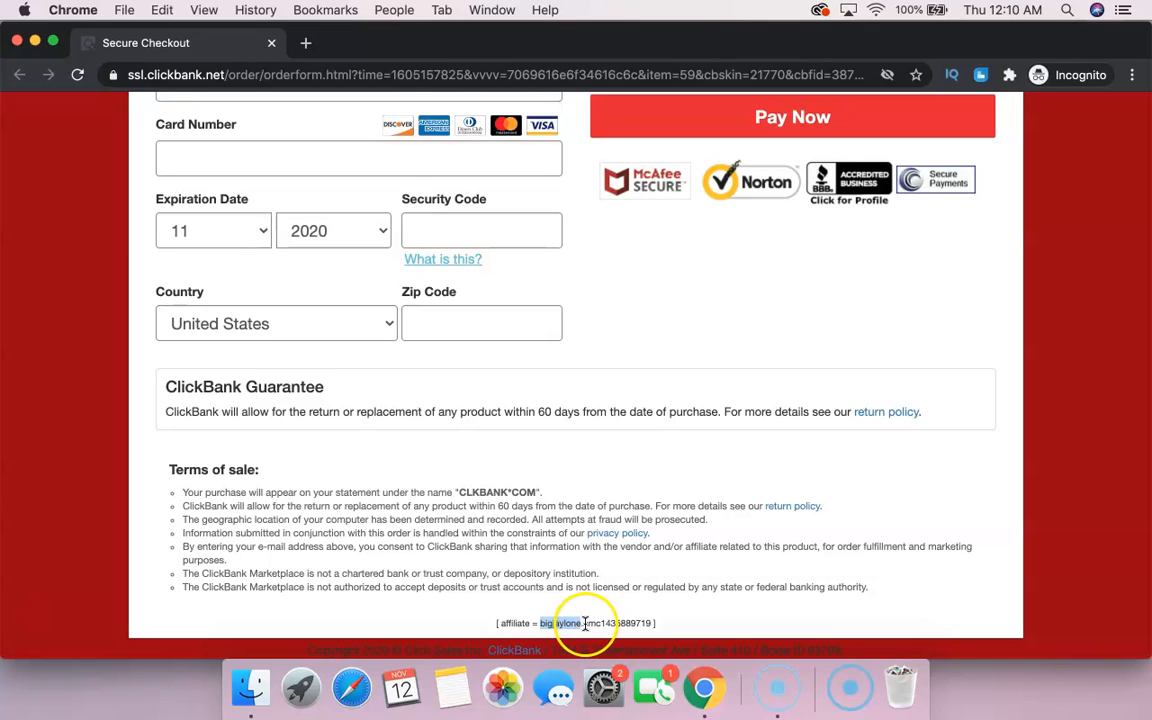
{"action": "left_click", "coordinate": [619, 623]}
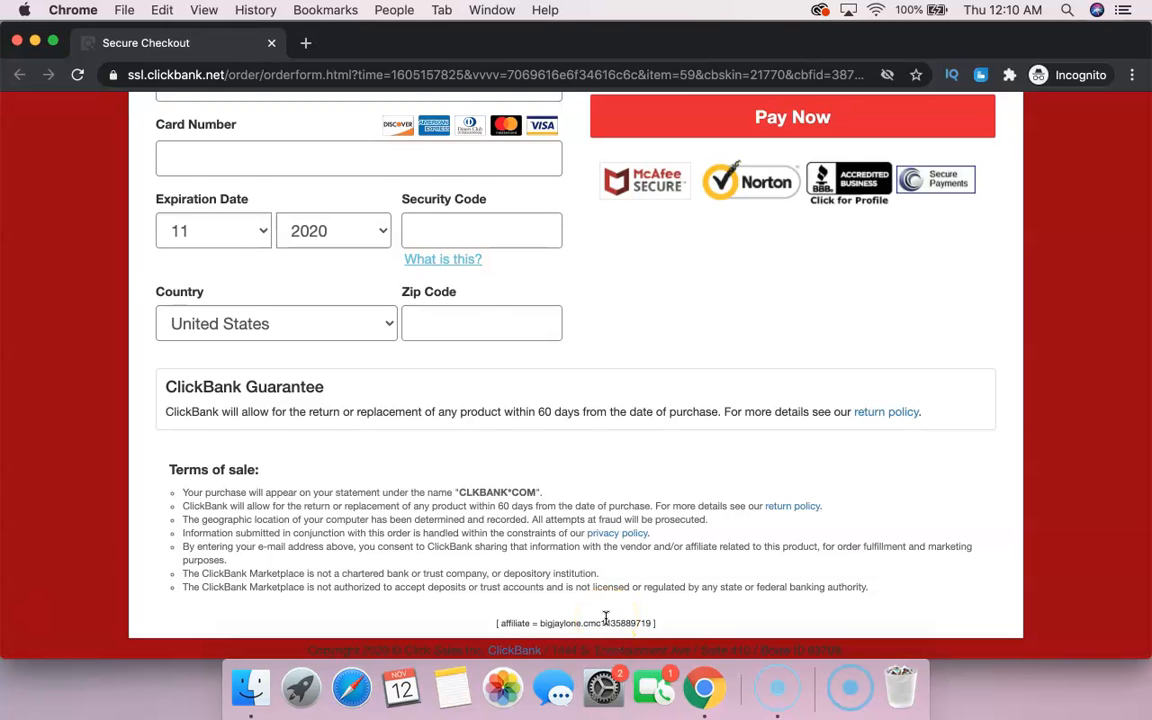
{"action": "scroll", "coordinate": [605, 617], "scroll_direction": "up", "scroll_amount": 15}
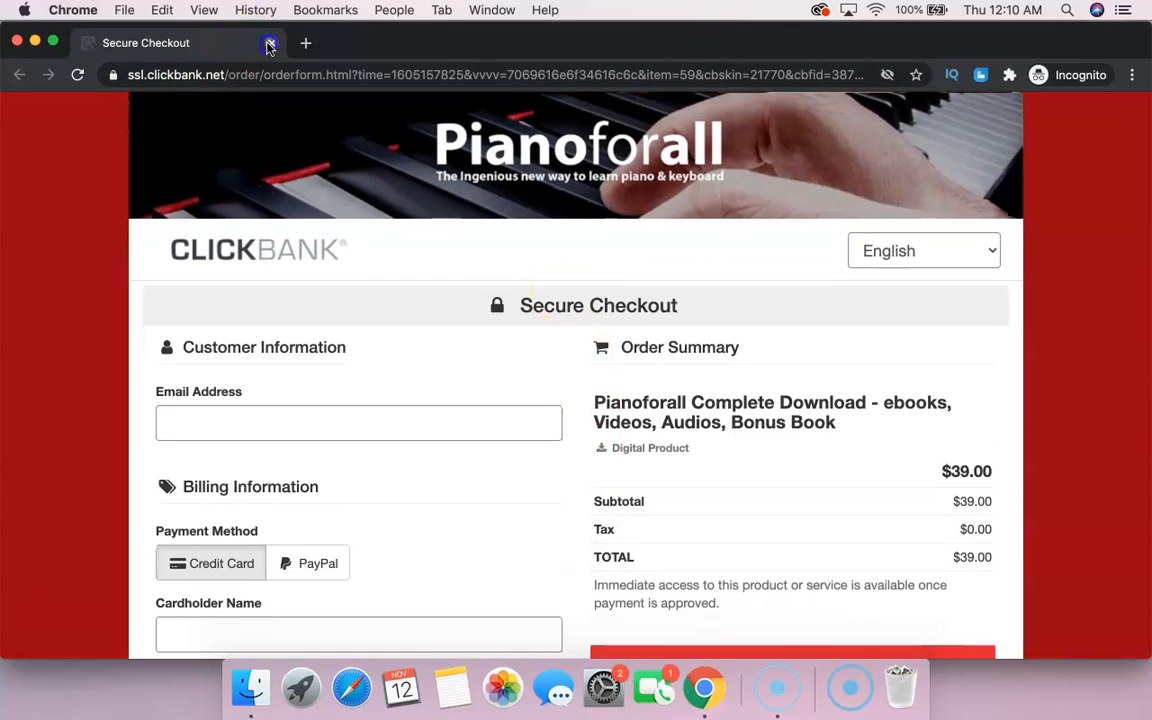
{"action": "left_click", "coordinate": [268, 46]}
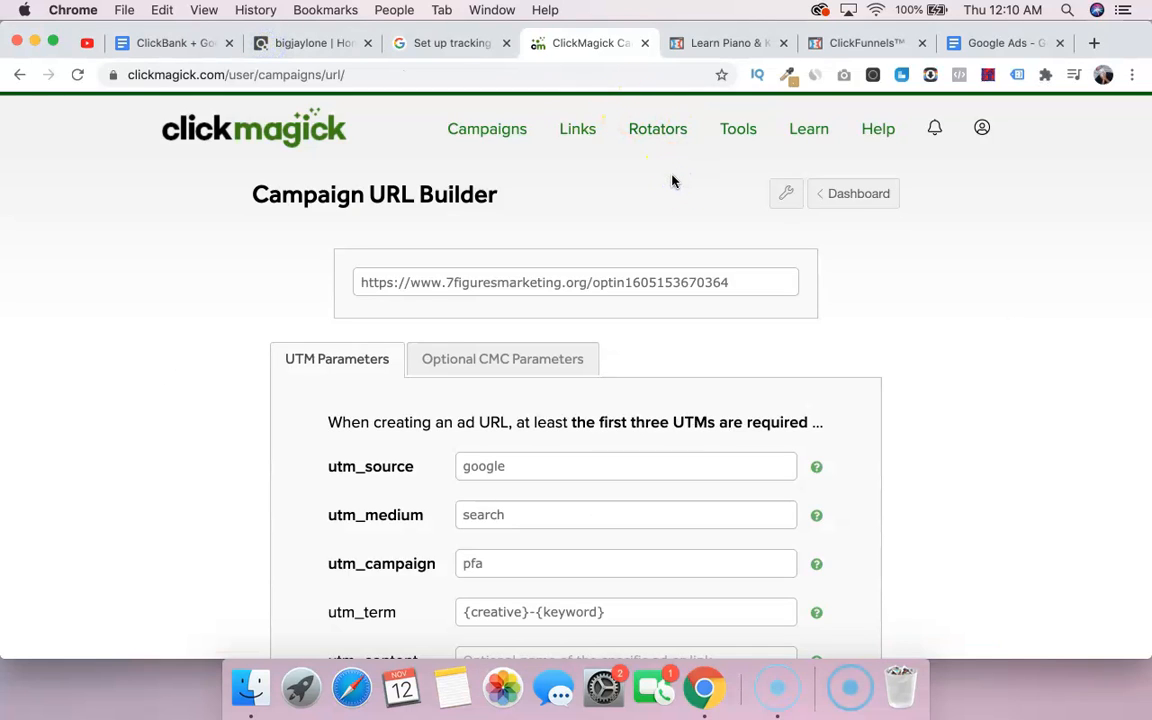
{"action": "triple_click", "coordinate": [339, 198]}
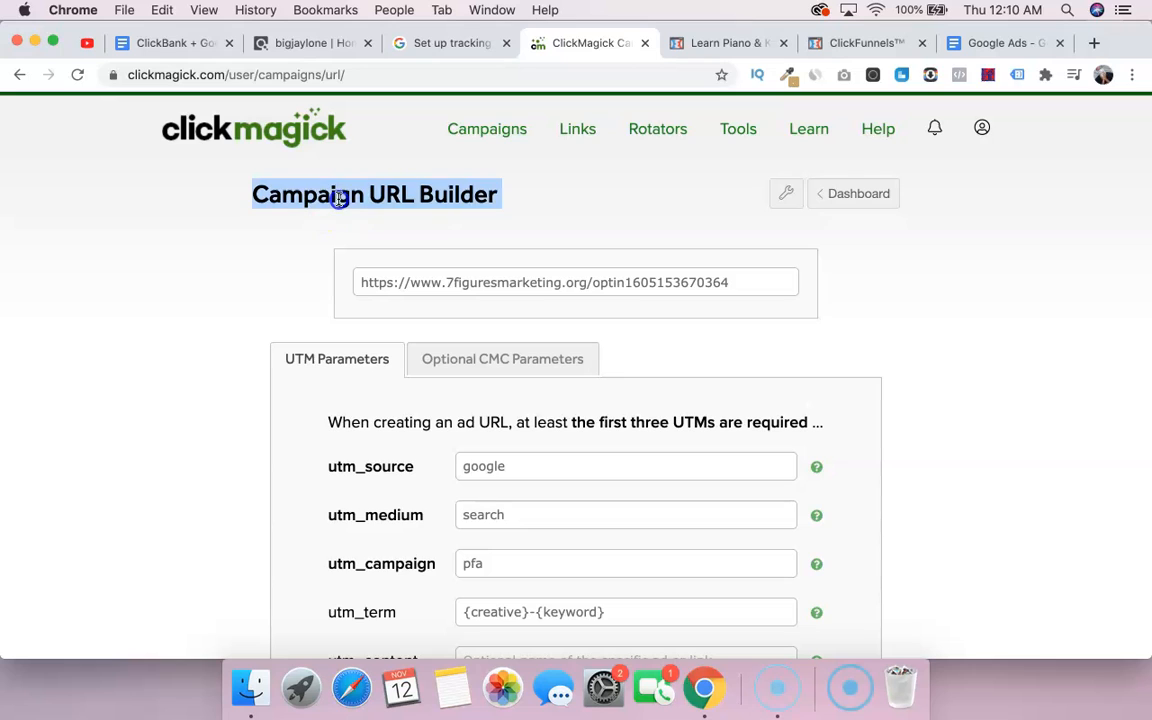
{"action": "left_click", "coordinate": [506, 197]}
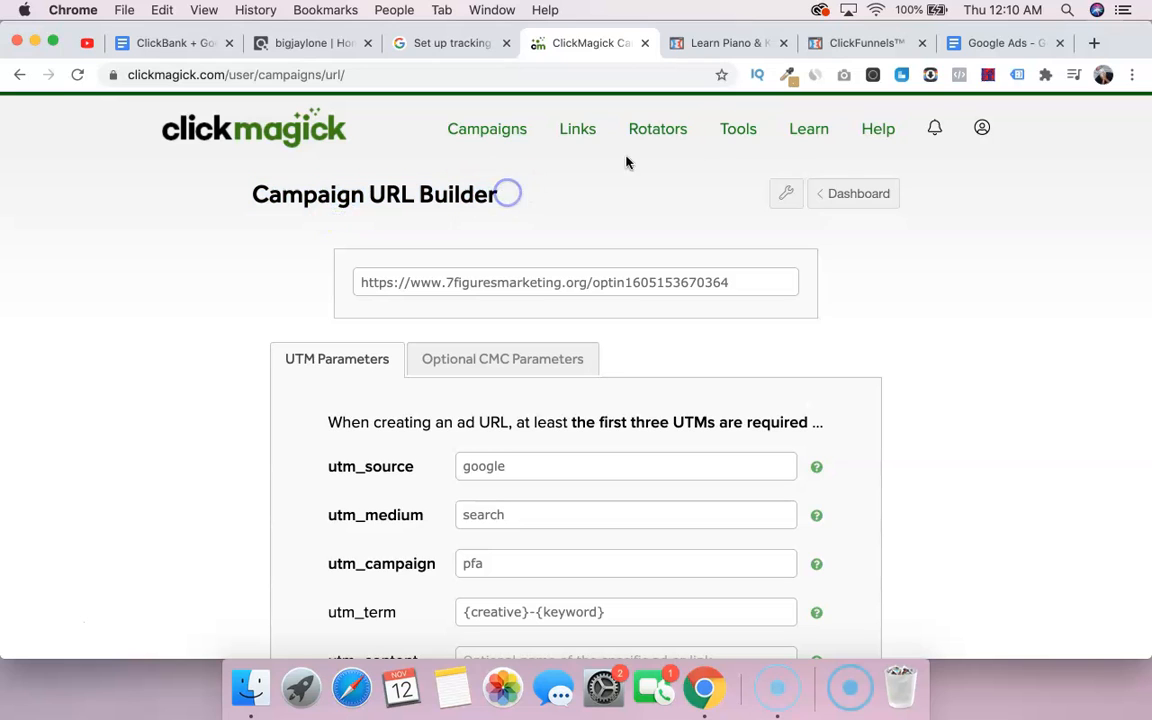
Switch to the Google Ads document in Google Docs and add a "Final URL" line with the copied tracking URL below the second ad.
{"action": "left_click", "coordinate": [862, 44]}
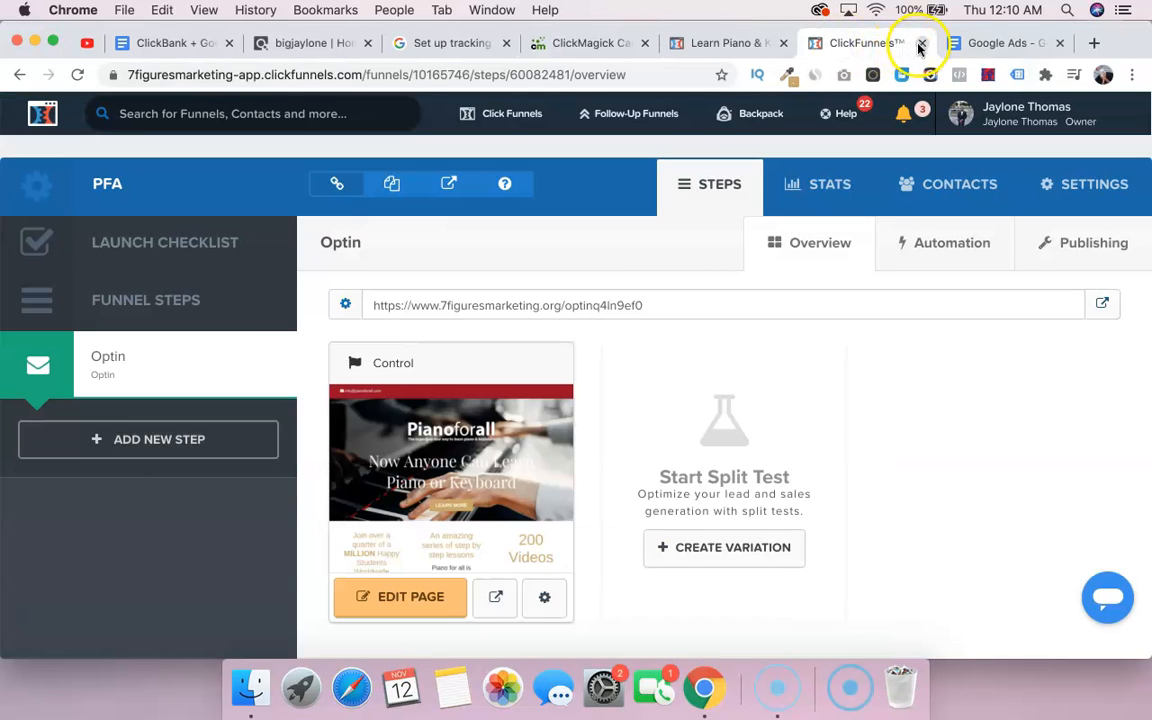
{"action": "left_click", "coordinate": [960, 43]}
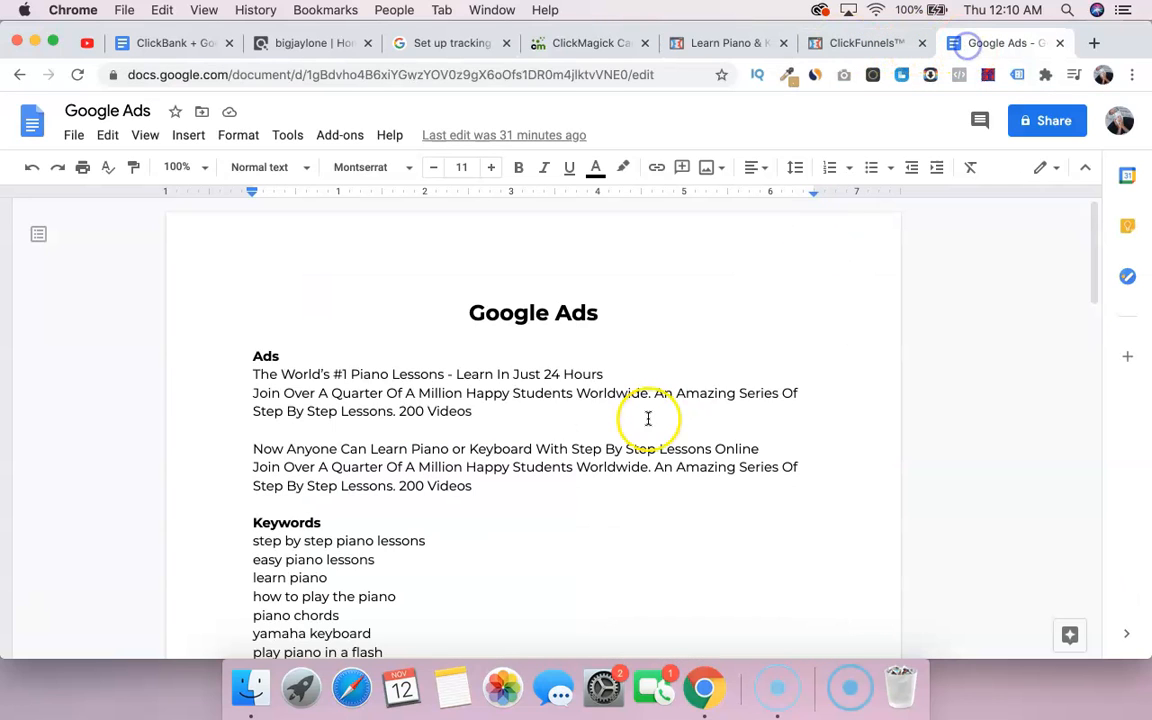
{"action": "left_click", "coordinate": [511, 496]}
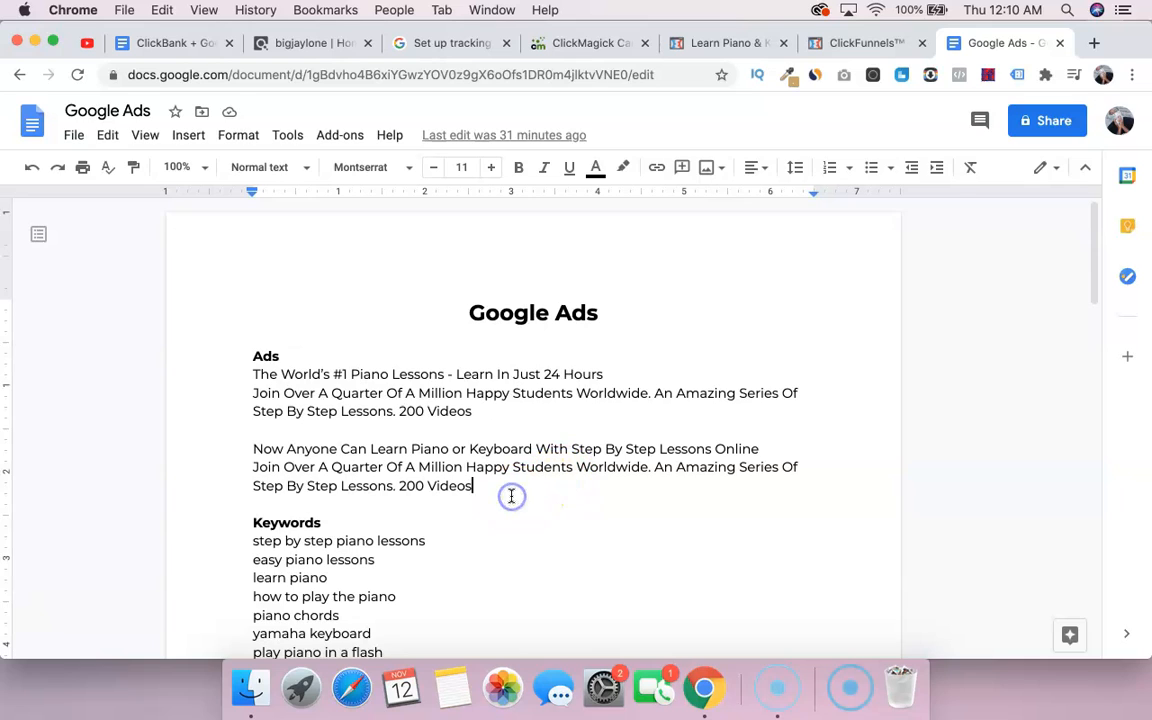
{"action": "key", "text": "Return"}
{"action": "key", "text": "Return"}
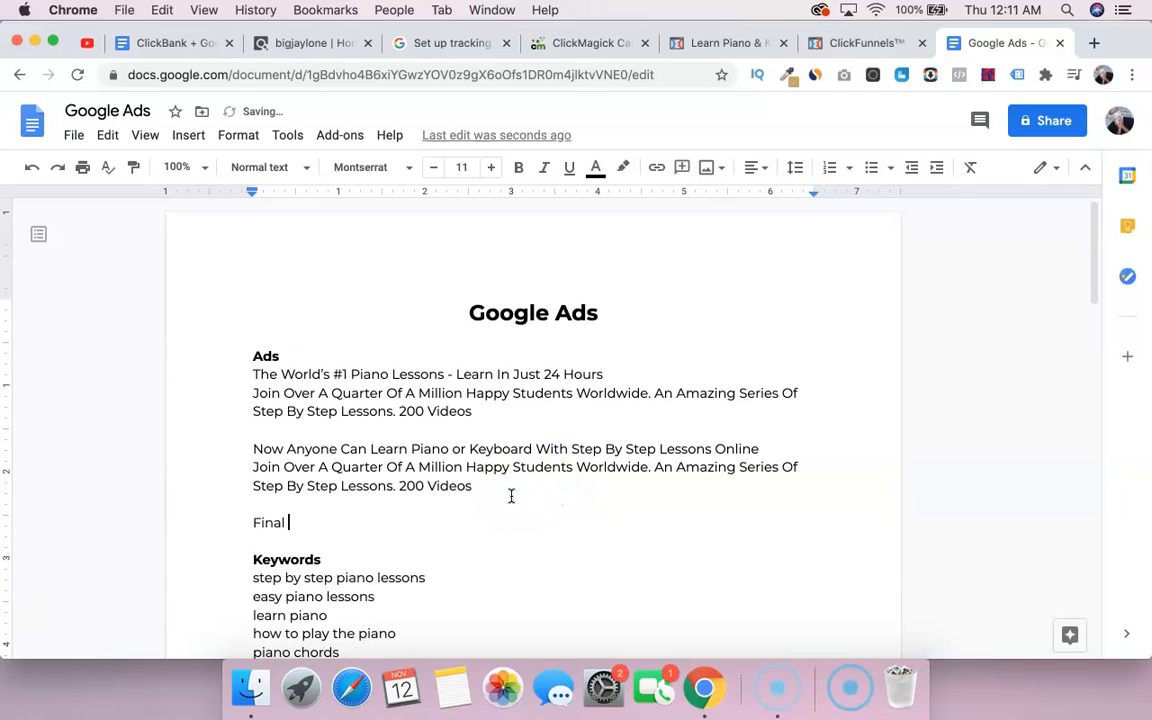
{"action": "type", "text": "Final URL"}
{"action": "key", "text": "Return"}
{"action": "key", "text": "super+v"}
{"action": "key", "text": "Return"}
{"action": "key", "text": "Return"}
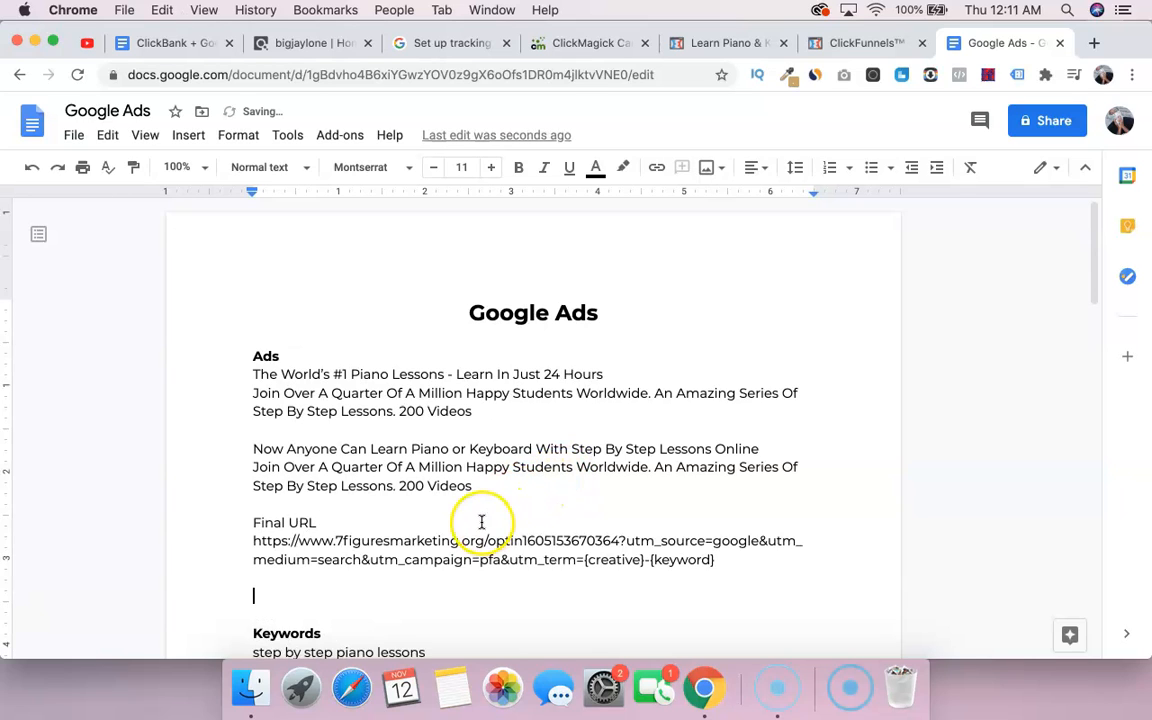
{"action": "key", "text": "BackSpace"}
{"action": "key", "text": "BackSpace"}
Make the "Final URL" heading bold in the document.
{"action": "double_click", "coordinate": [294, 522]}
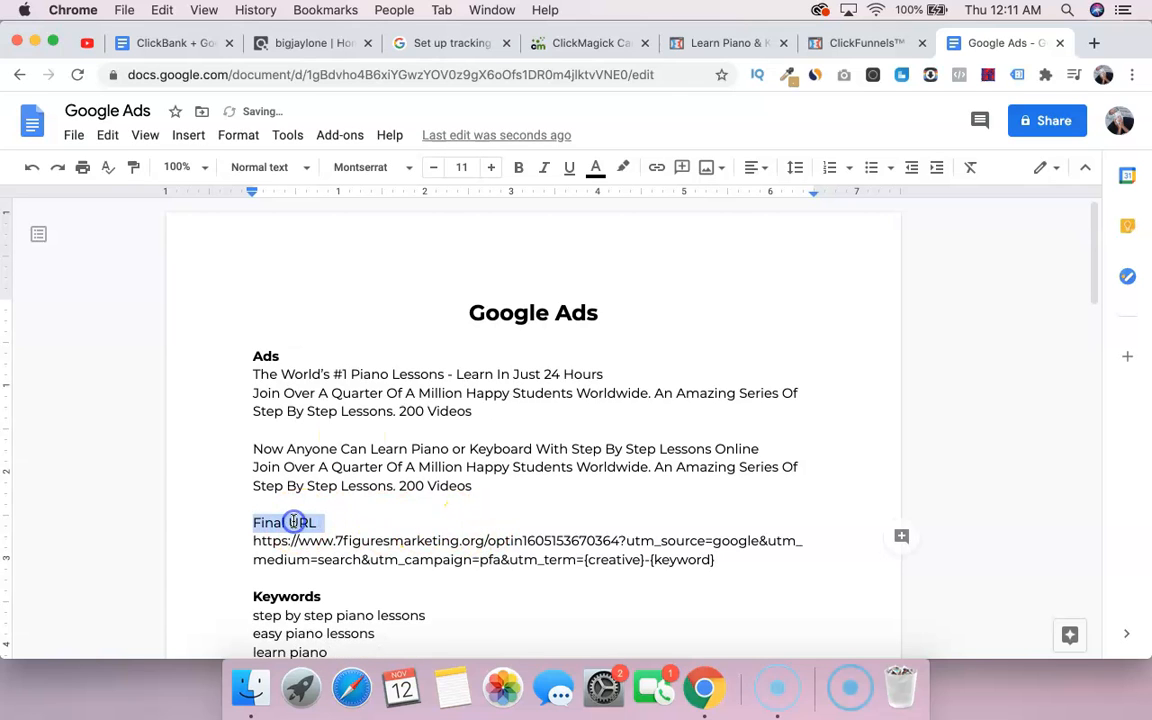
{"action": "left_click", "coordinate": [518, 167]}
{"action": "left_click", "coordinate": [420, 449]}
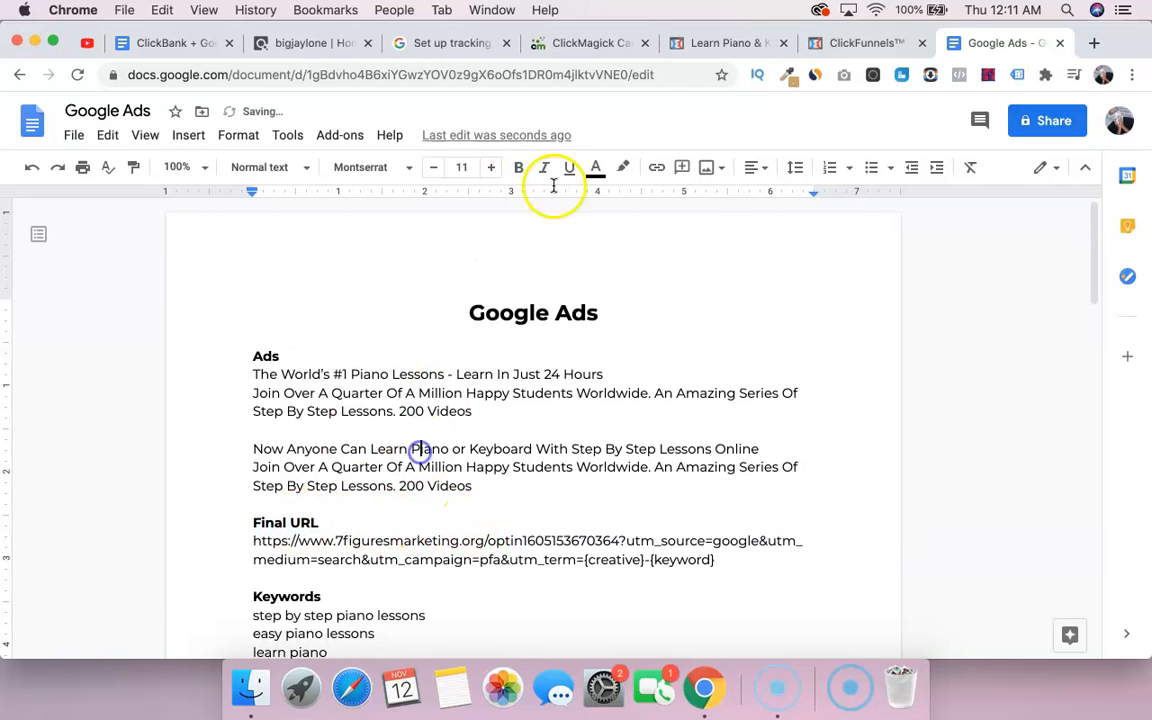
Close the ClickMagick, landing page, ClickFunnels, tracking help and ClickBank account pages, keeping both Google Docs documents open.
{"action": "left_click", "coordinate": [609, 40]}
{"action": "left_click", "coordinate": [646, 42]}
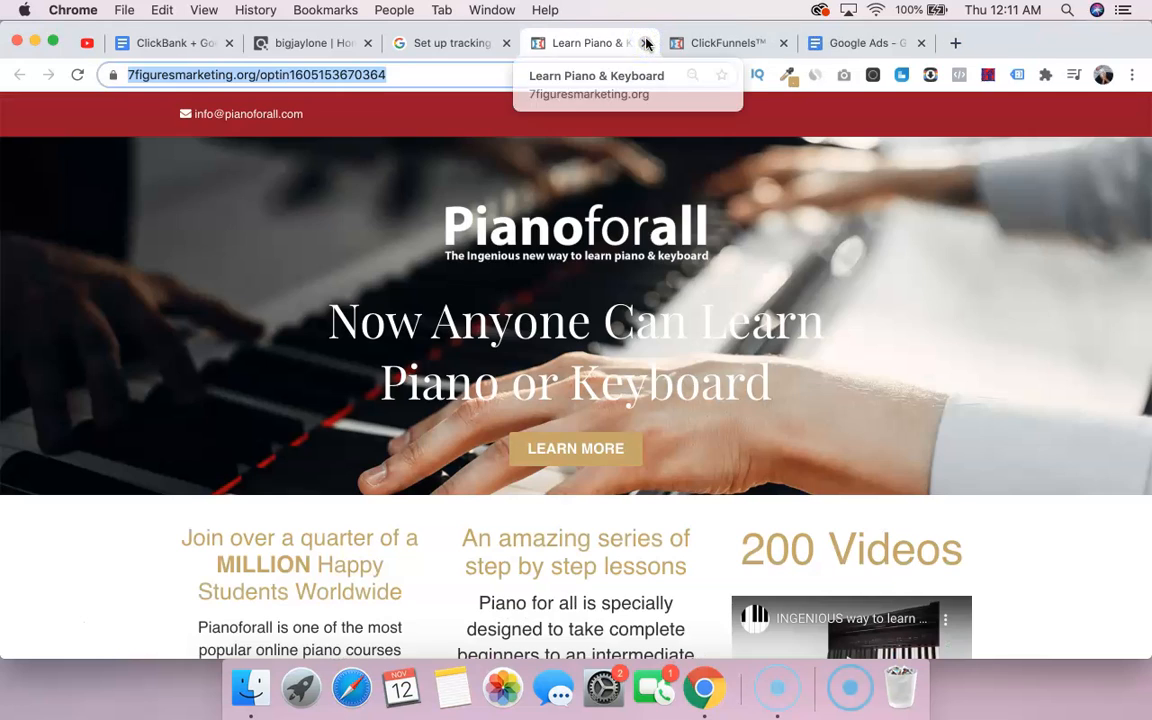
{"action": "left_click", "coordinate": [646, 42]}
{"action": "left_click", "coordinate": [646, 42]}
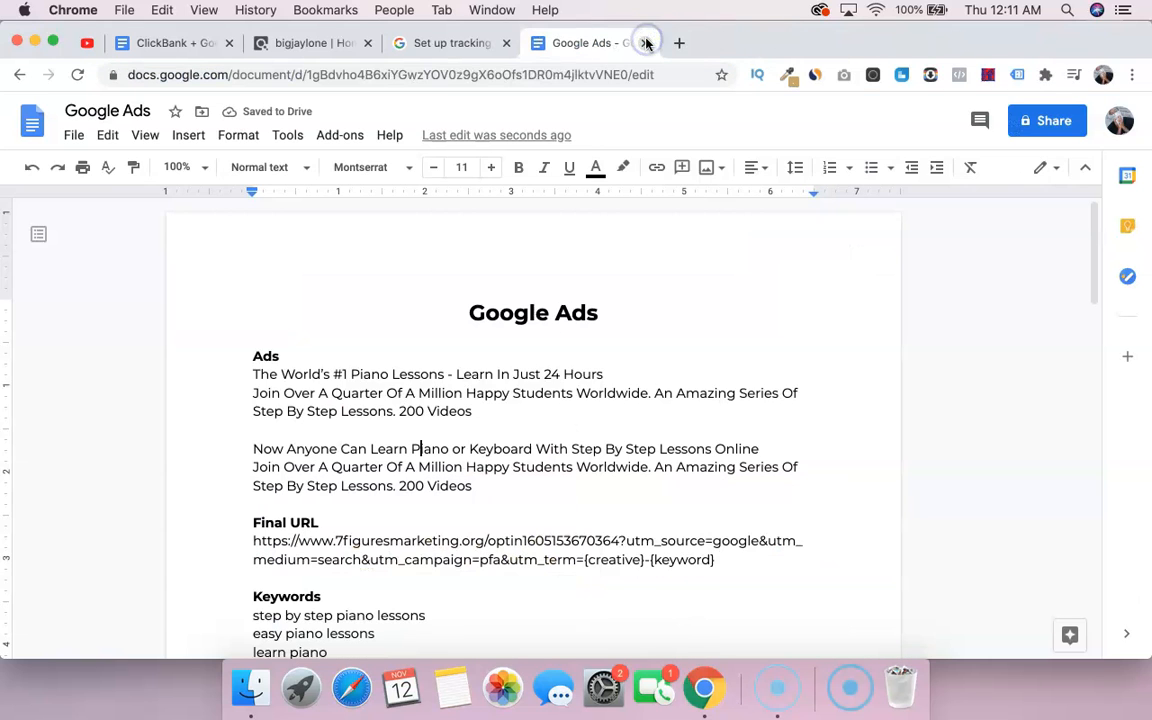
{"action": "left_click", "coordinate": [466, 45]}
{"action": "left_click", "coordinate": [505, 44]}
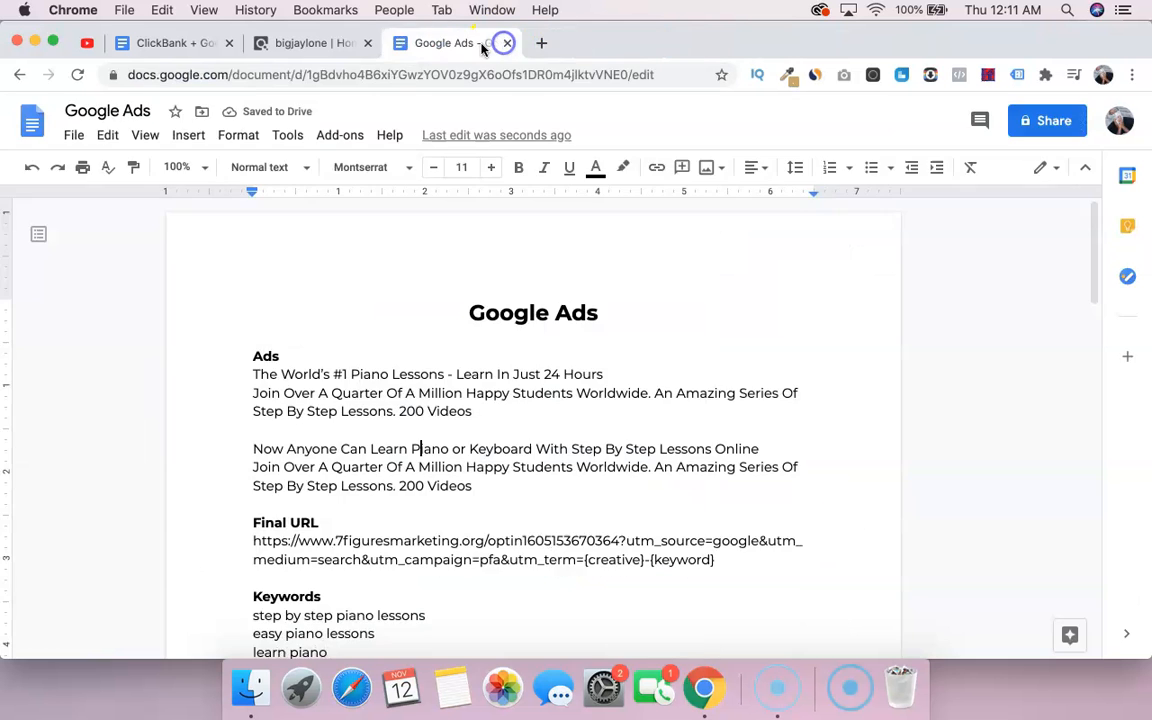
{"action": "left_click", "coordinate": [371, 45]}
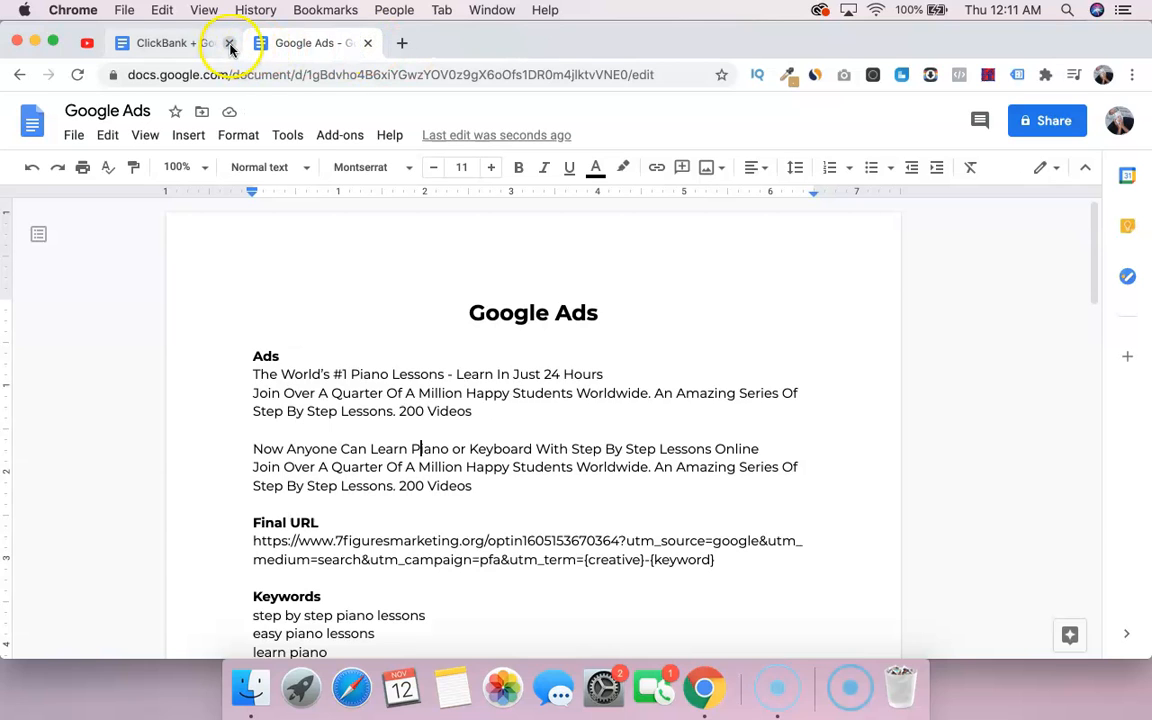
Open Google Ads in a new tab and sign in, and look over the ads document in Google Docs.
{"action": "left_click", "coordinate": [396, 42]}
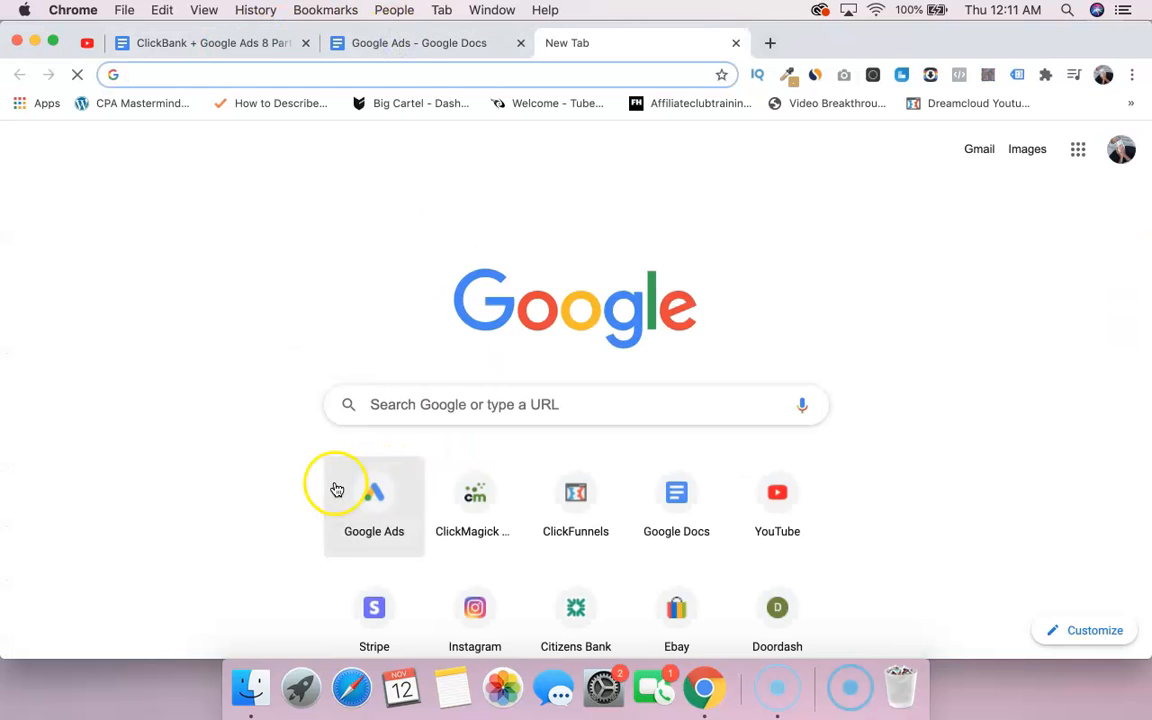
{"action": "left_click", "coordinate": [370, 493]}
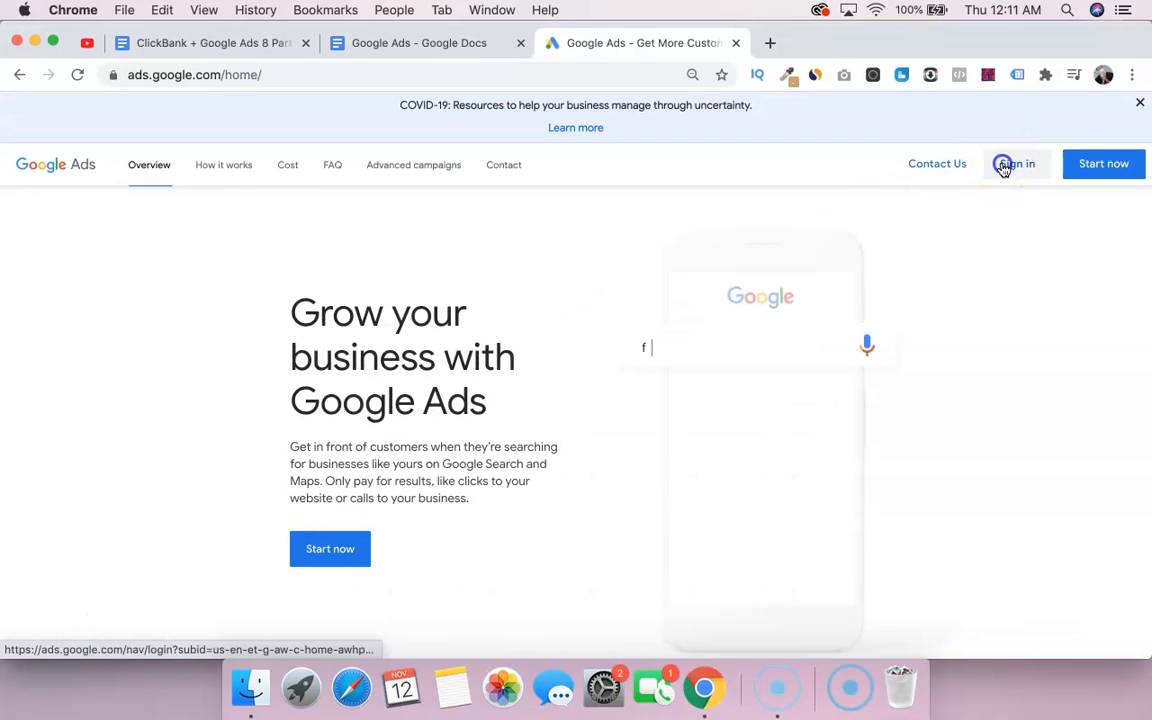
{"action": "left_click", "coordinate": [478, 43]}
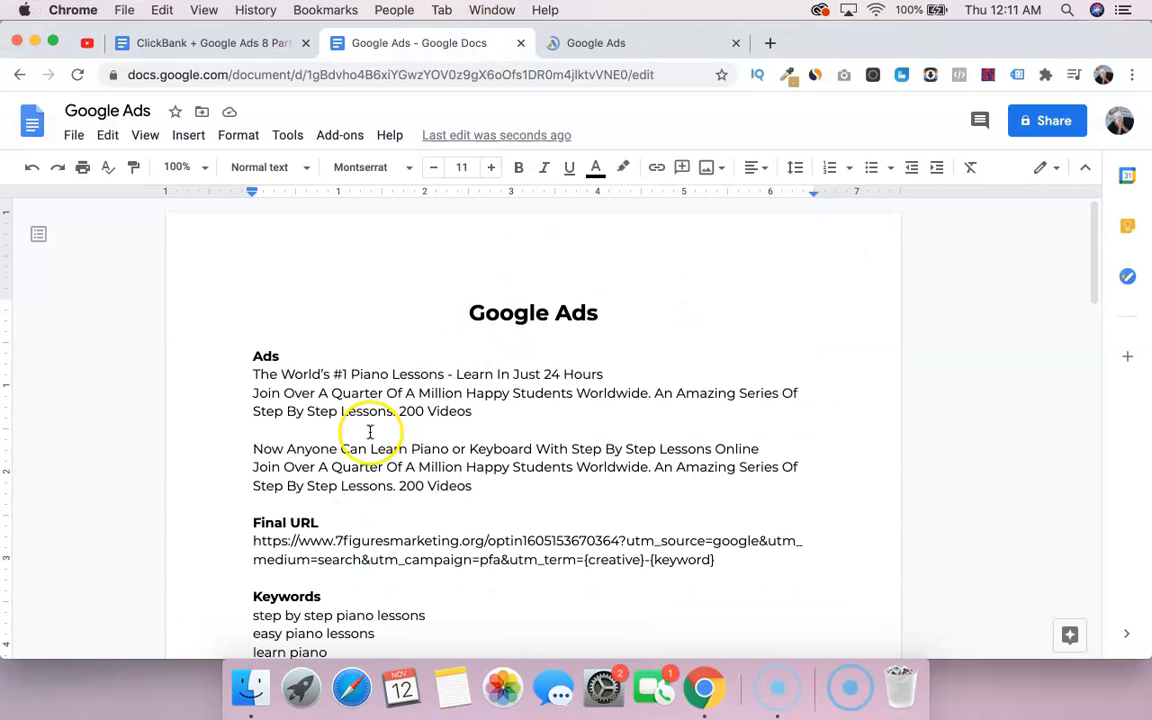
{"action": "scroll", "coordinate": [378, 440], "scroll_direction": "down", "scroll_amount": 3}
{"action": "scroll", "coordinate": [496, 242], "scroll_direction": "up", "scroll_amount": 3}
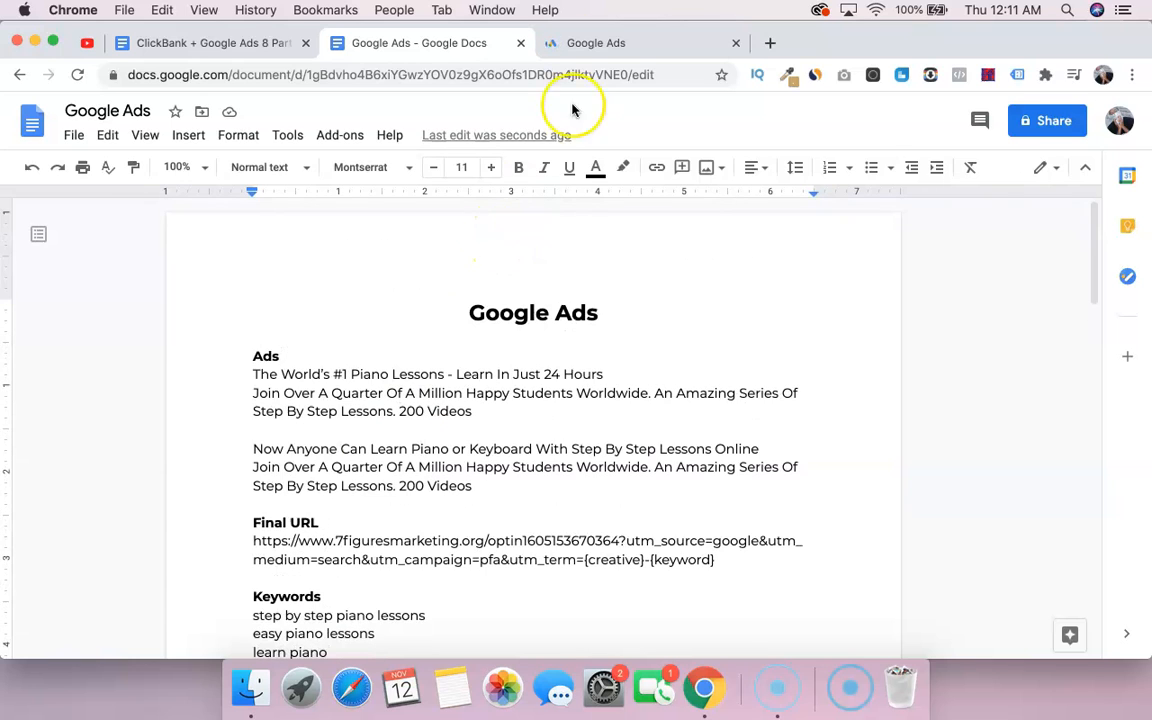
Return to Google Ads and start creating a new campaign.
{"action": "left_click", "coordinate": [650, 50]}
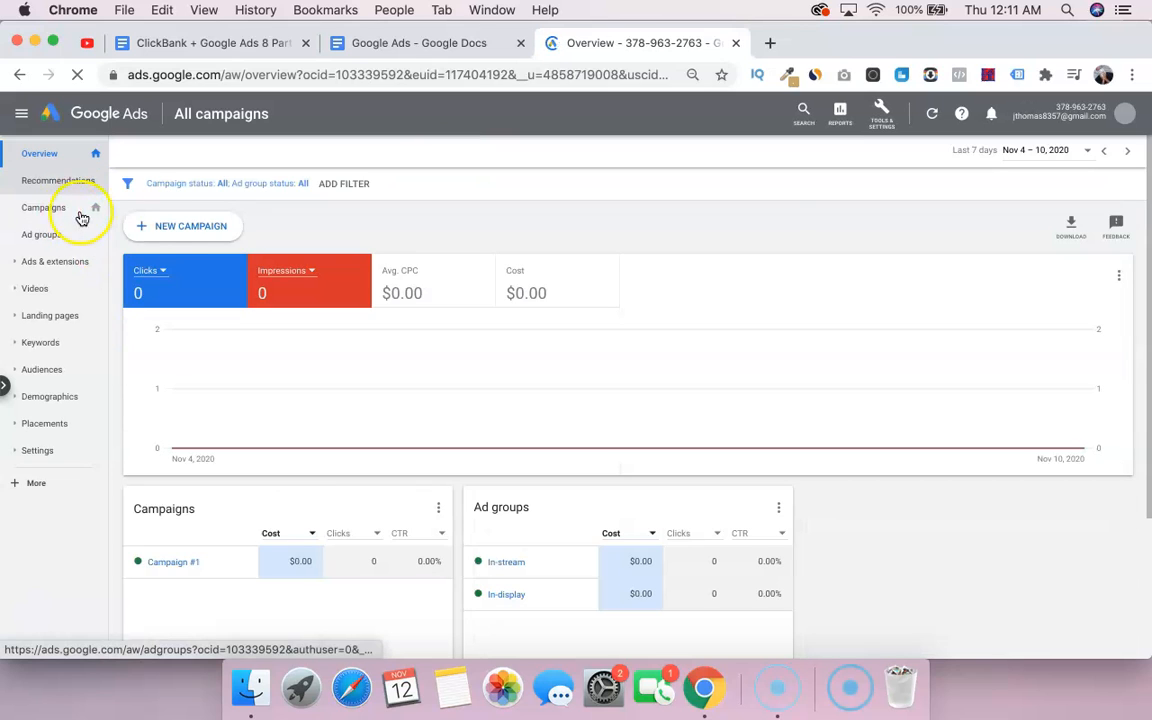
{"action": "left_click", "coordinate": [160, 228]}
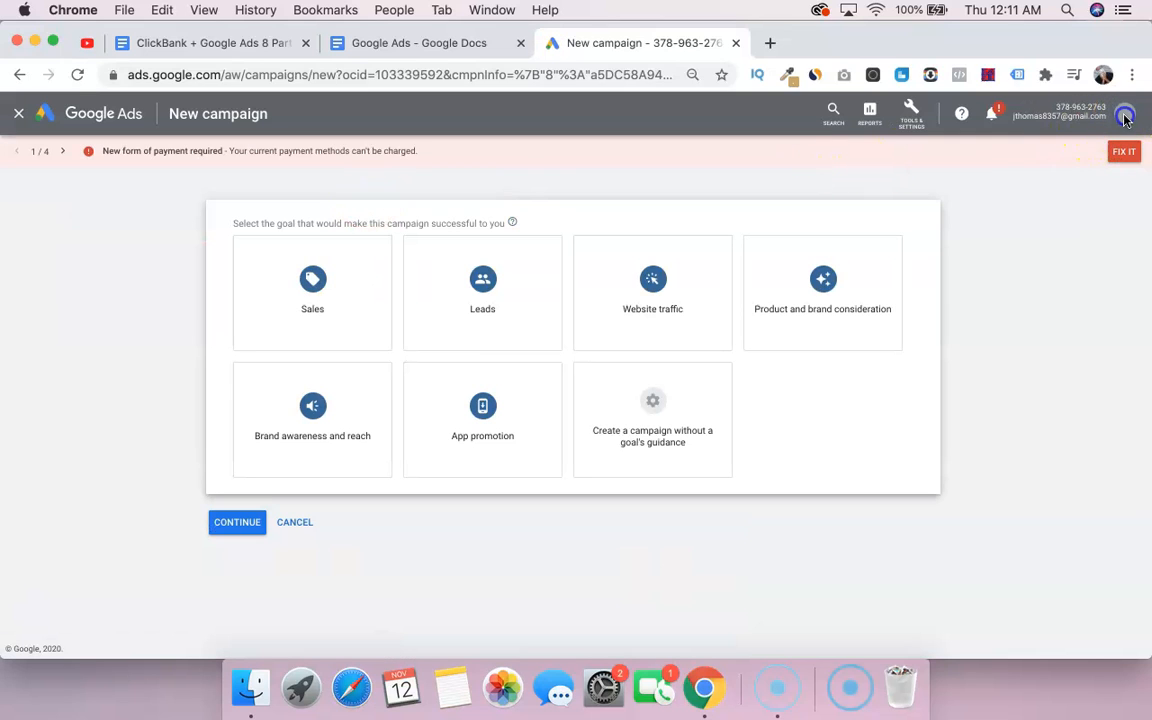
Switch to the other Google Ads account and verify the sign-in by entering the account password.
{"action": "left_click", "coordinate": [1125, 114]}
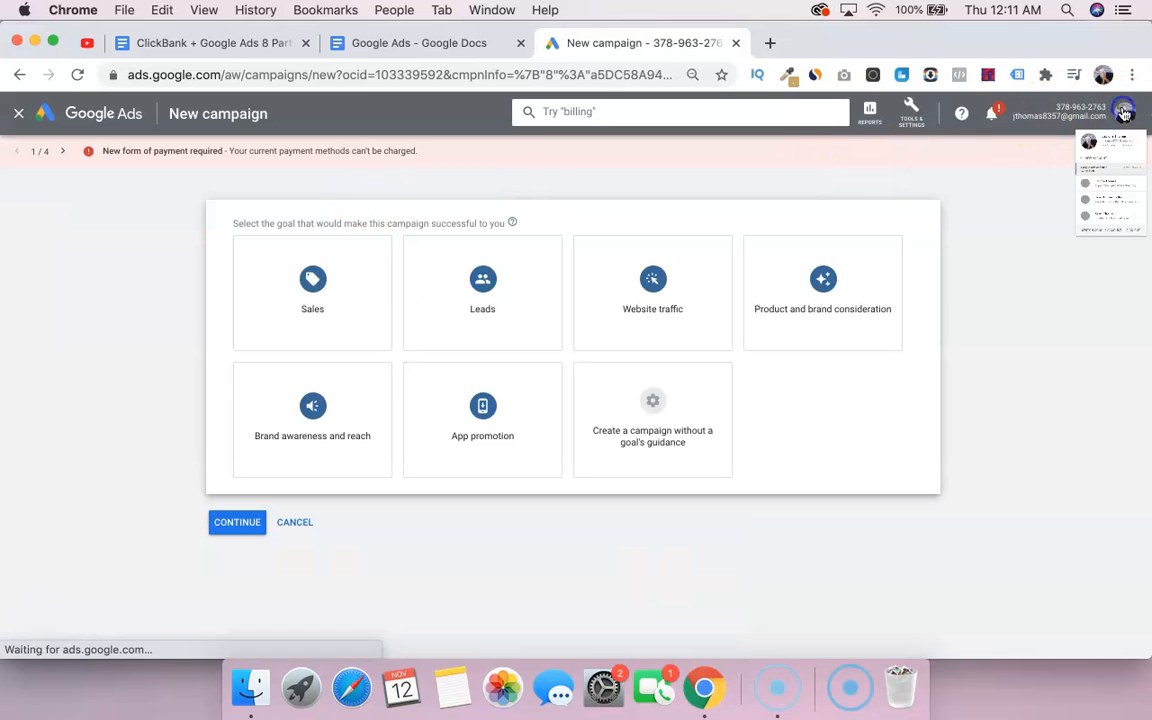
{"action": "left_click", "coordinate": [1026, 328]}
{"action": "left_click", "coordinate": [1024, 296]}
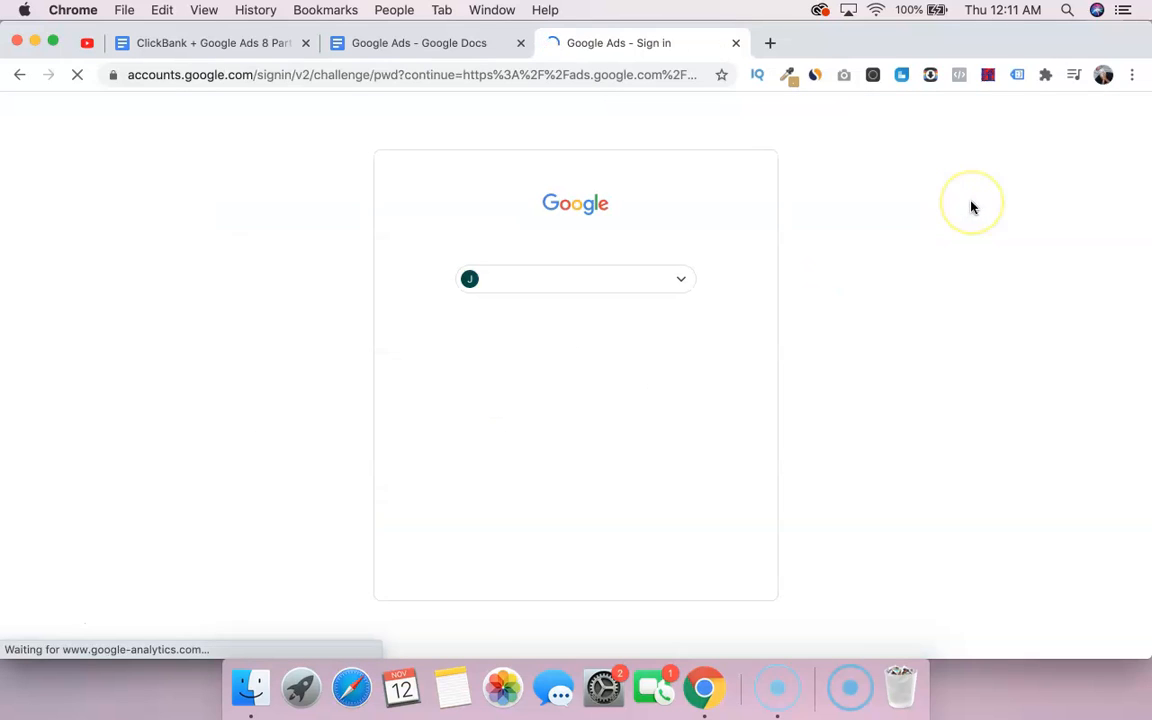
{"action": "left_click", "coordinate": [593, 380]}
{"action": "type", "text": "•"}
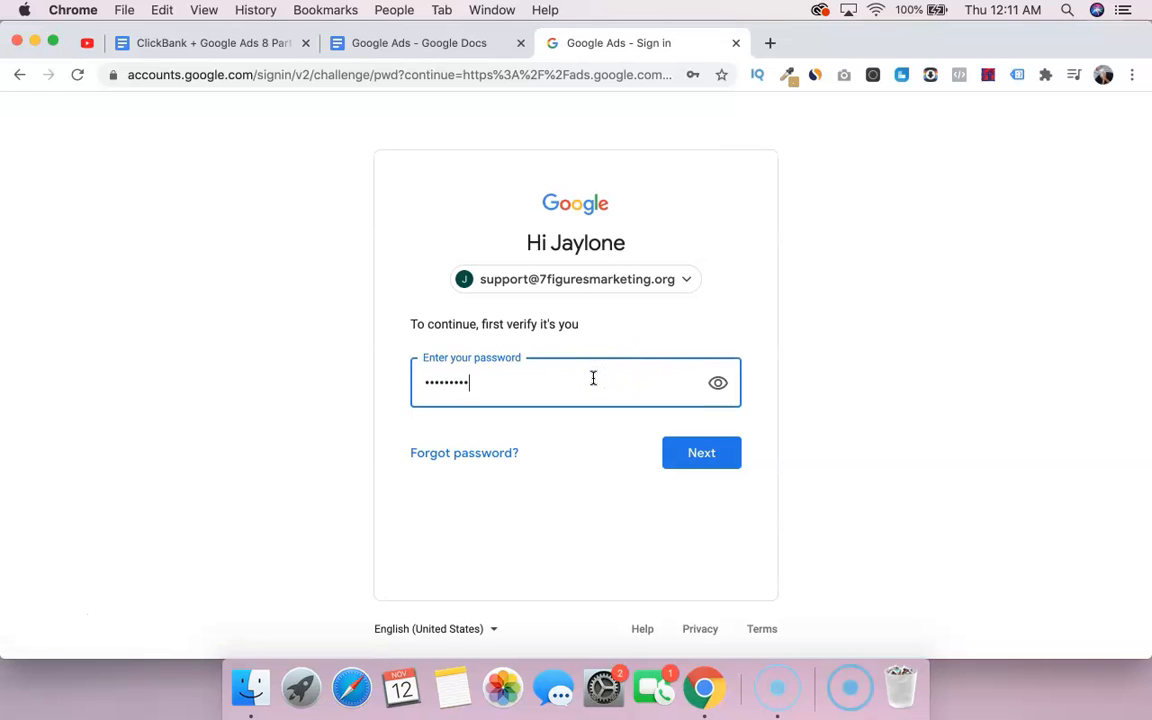
{"action": "key", "text": "Return"}
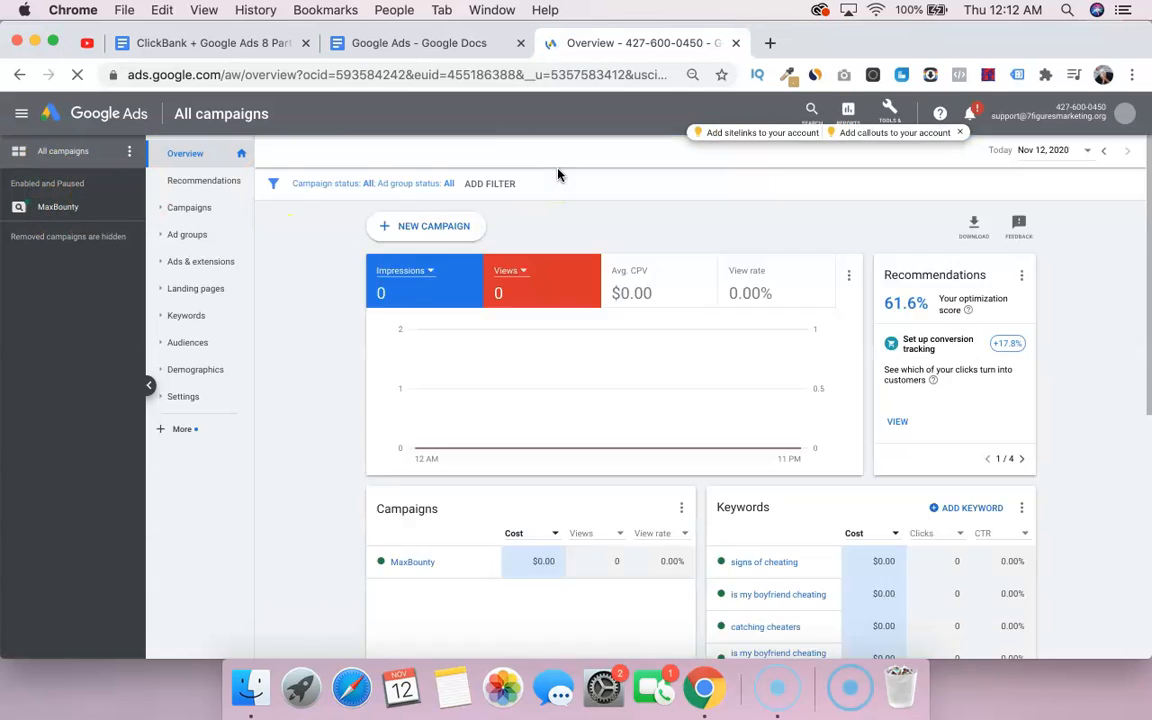
Start a new campaign without a goal's guidance, using the Search type with website visits as the desired result.
{"action": "left_click", "coordinate": [425, 227]}
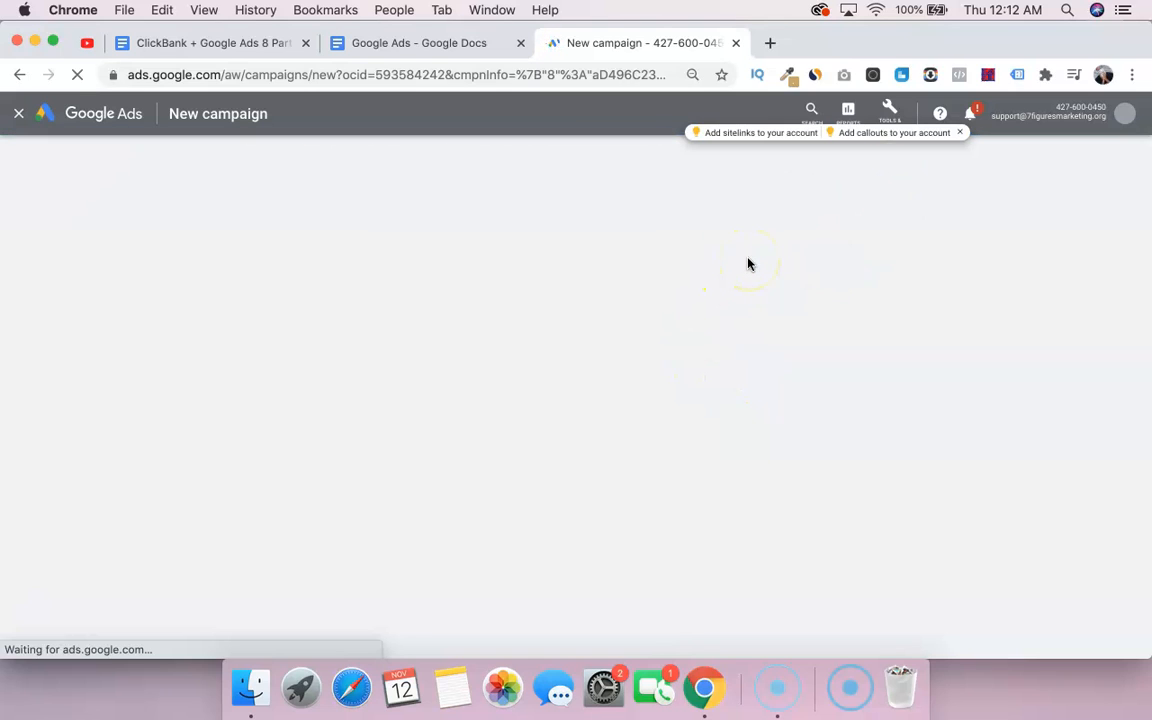
{"action": "mouse_move", "coordinate": [748, 263]}
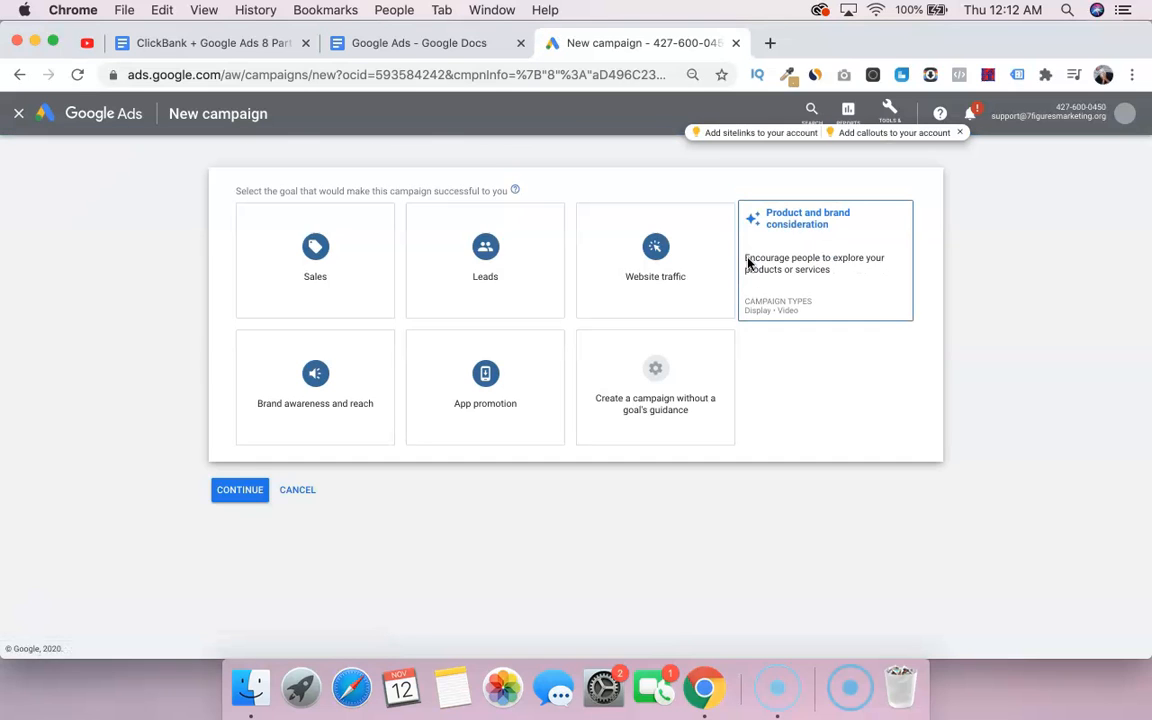
{"action": "left_click", "coordinate": [684, 337]}
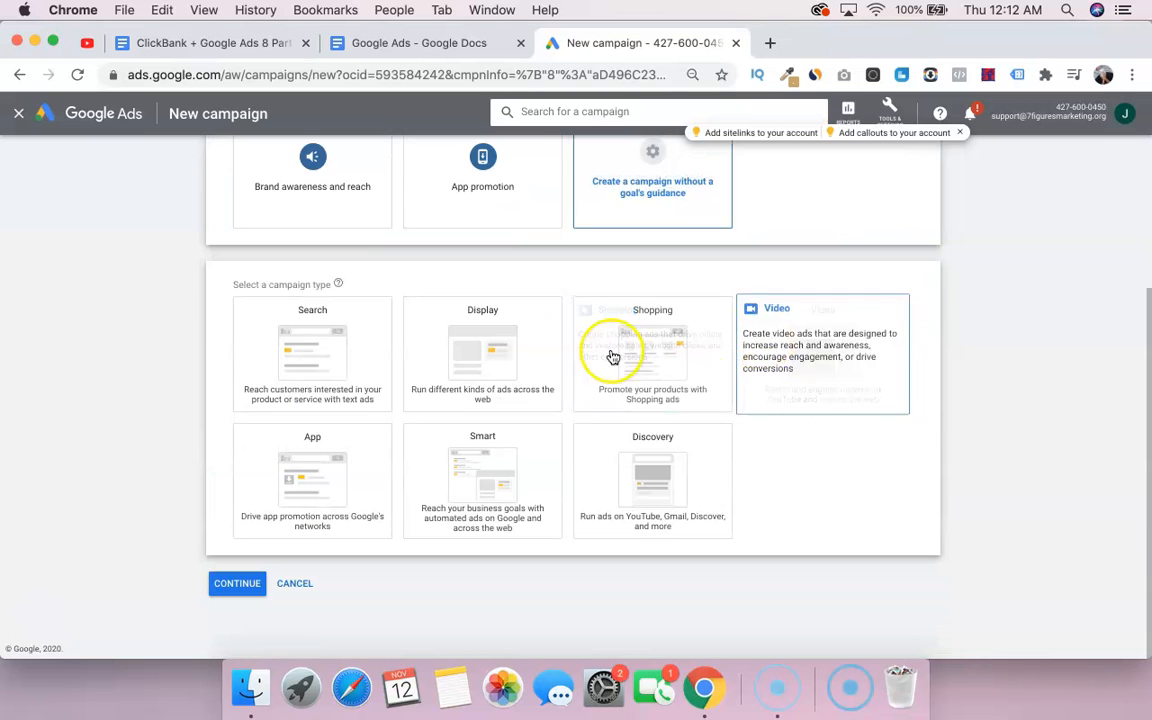
{"action": "left_click", "coordinate": [310, 357]}
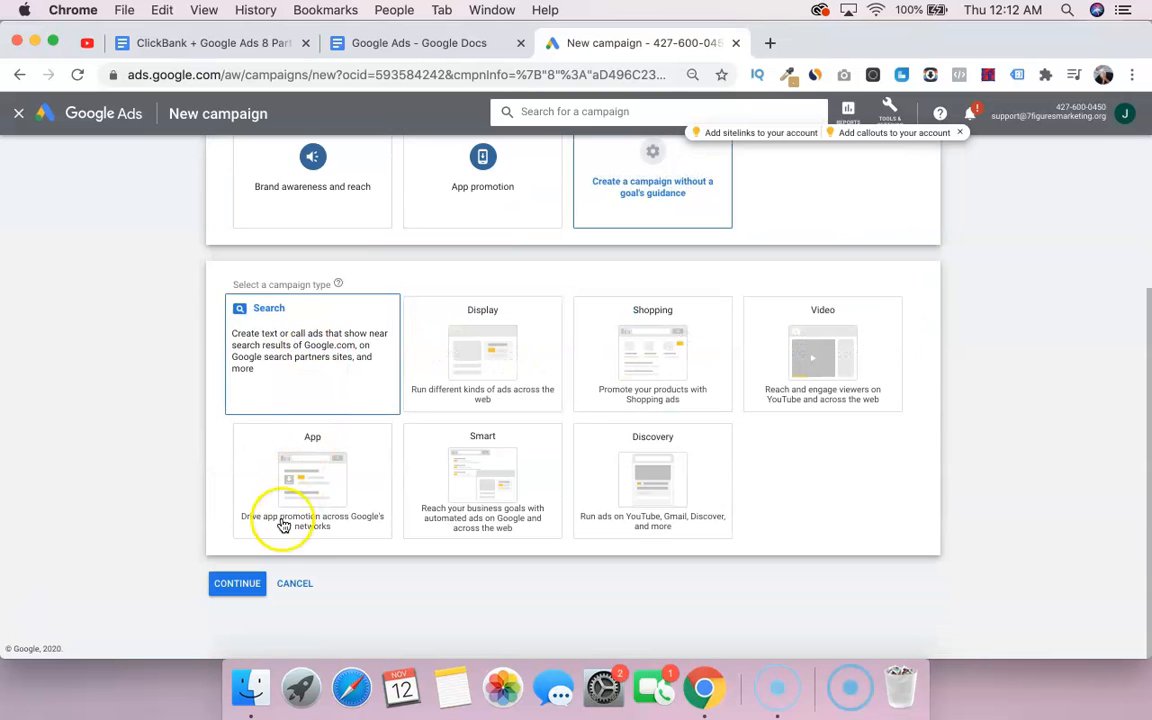
{"action": "left_click", "coordinate": [270, 352]}
{"action": "left_click", "coordinate": [247, 478]}
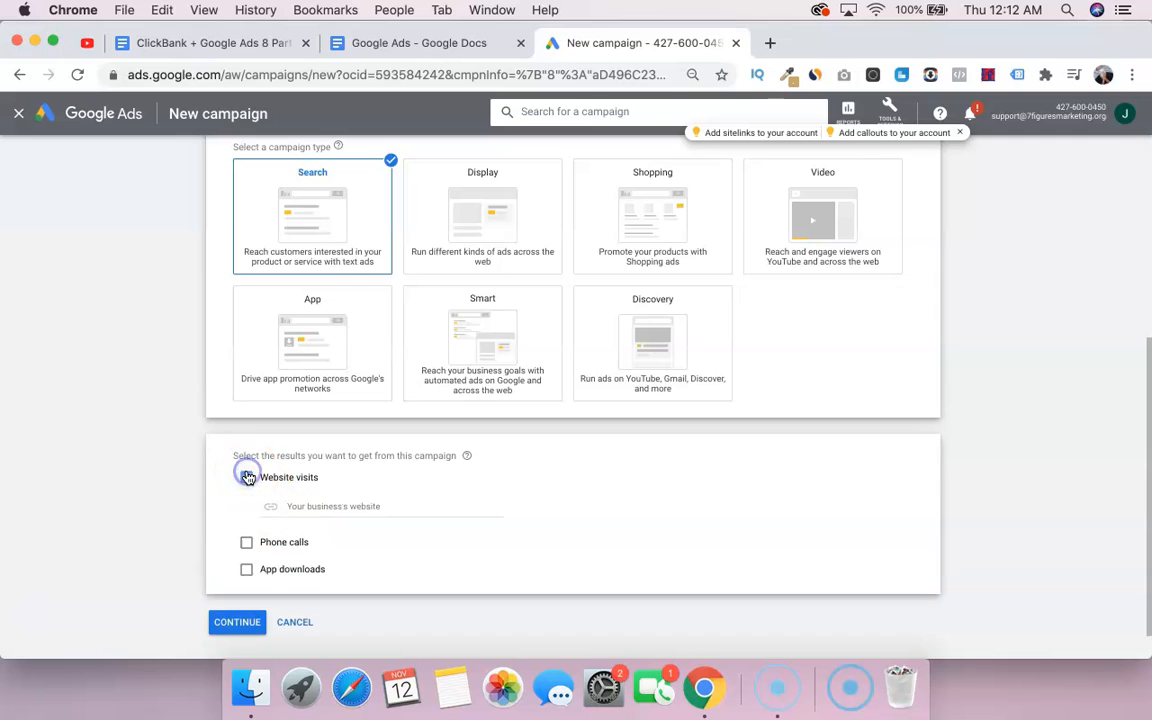
Copy the landing page URL without its UTM parameters from the Google Ads document, use it as the business website and continue.
{"action": "left_click", "coordinate": [467, 45]}
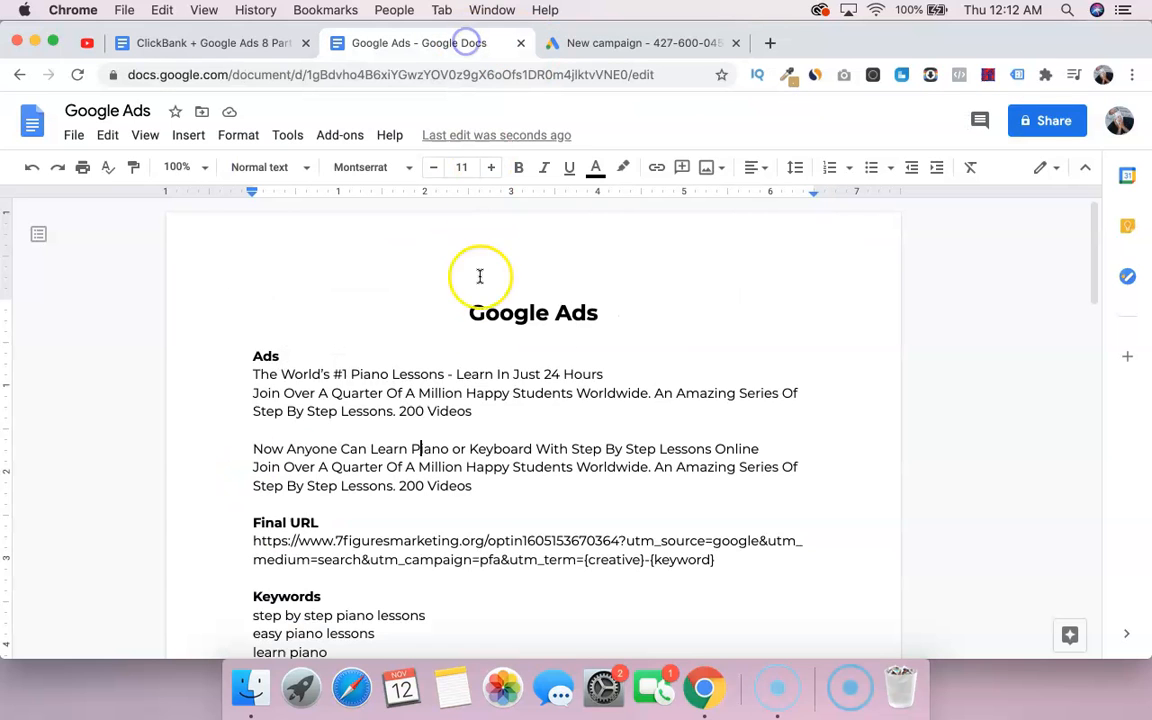
{"action": "left_click_drag", "start_coordinate": [620, 540], "coordinate": [247, 544]}
{"action": "key", "text": "super+c"}
{"action": "left_click", "coordinate": [622, 43]}
{"action": "left_click", "coordinate": [298, 506]}
{"action": "key", "text": "super+v"}
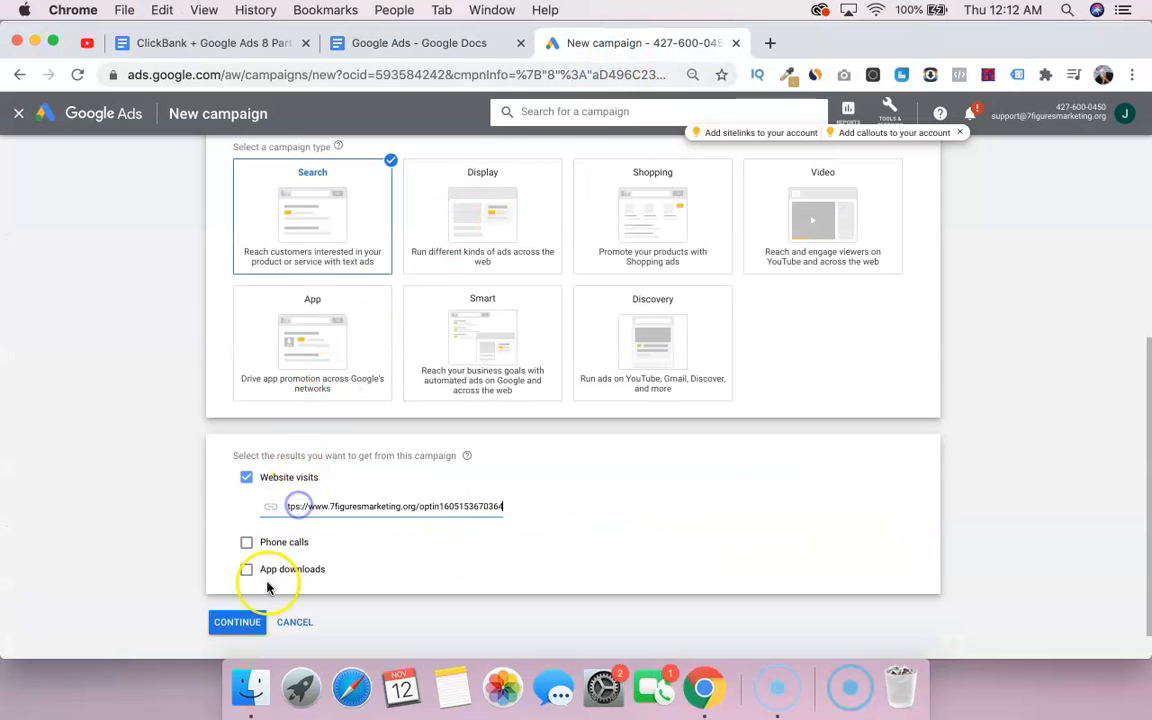
{"action": "left_click", "coordinate": [237, 621]}
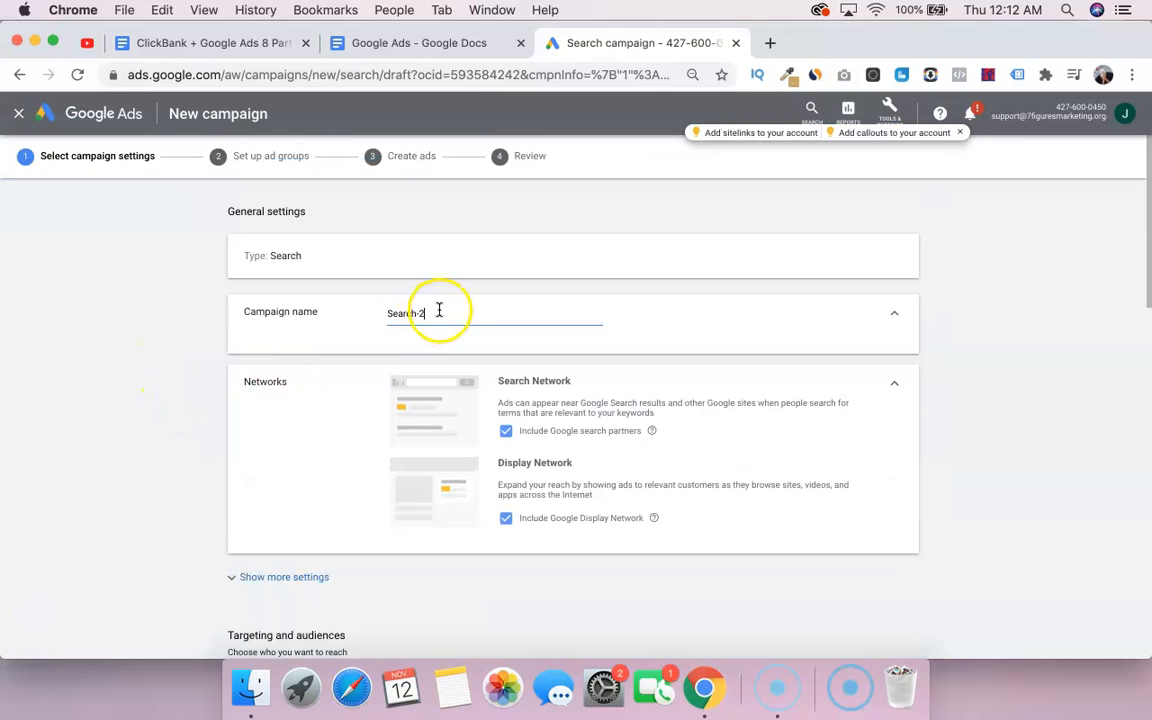
Name the campaign PFA and exclude the Google Display Network.
{"action": "type", "text": "A"}
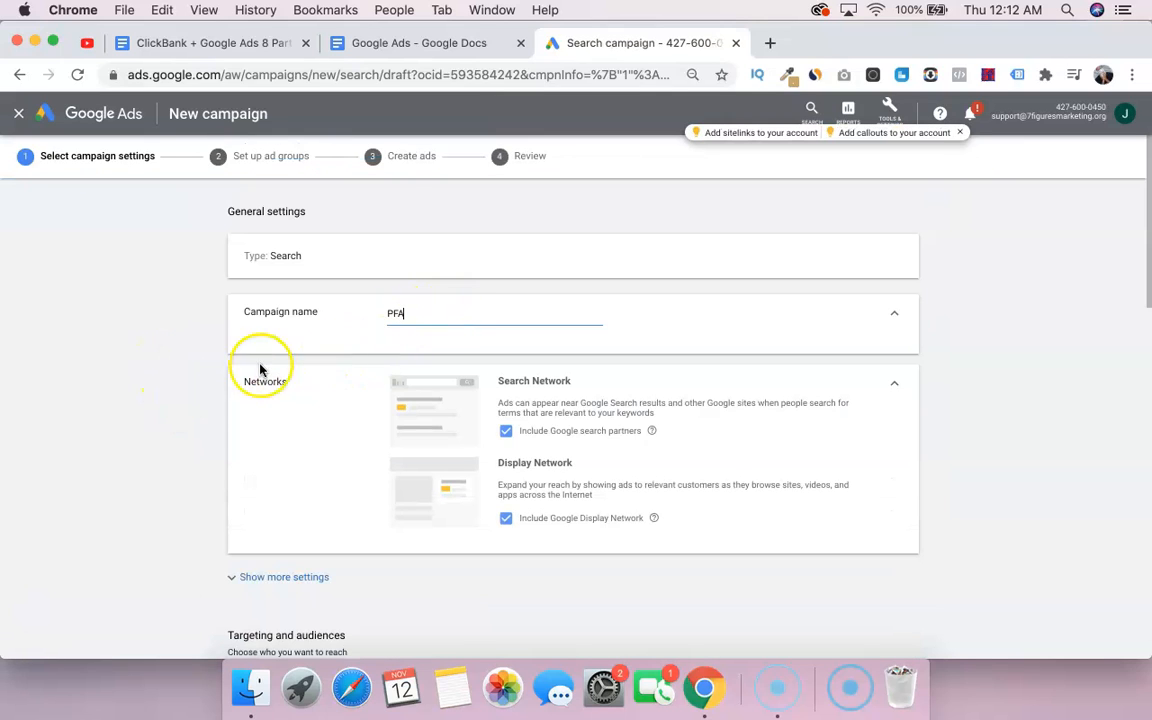
{"action": "left_click", "coordinate": [501, 518]}
{"action": "scroll", "coordinate": [498, 520], "scroll_direction": "down", "scroll_amount": 4}
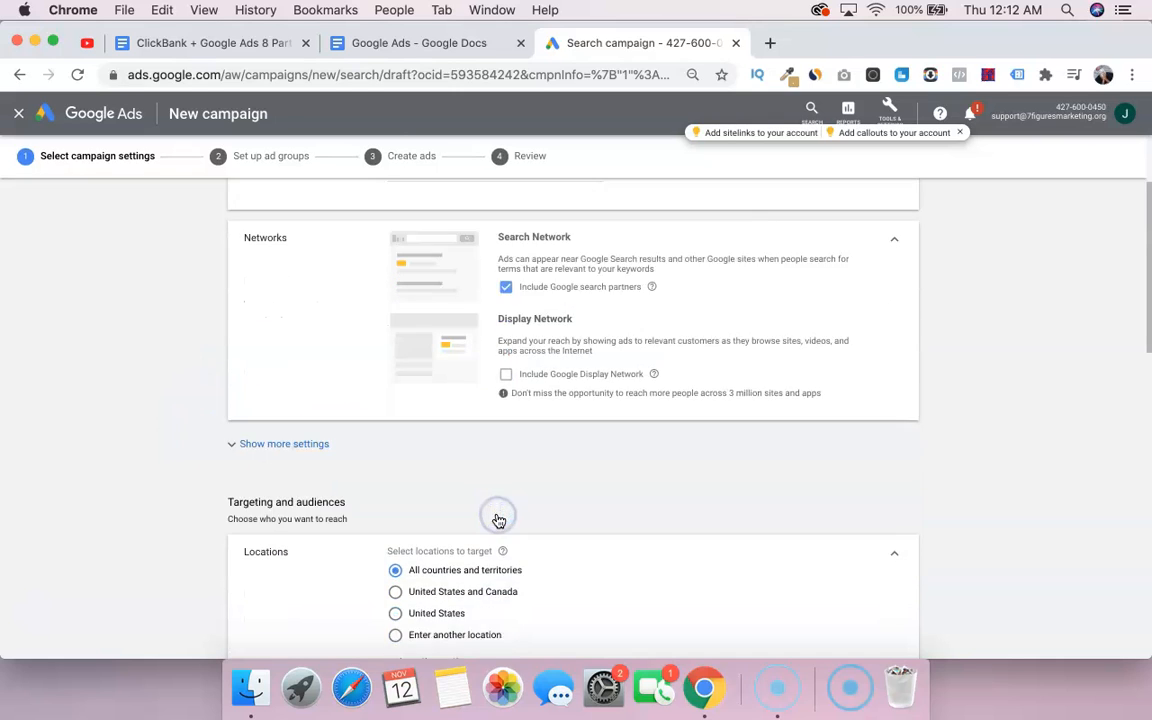
Target the United States and set the average daily budget to $20.00.
{"action": "scroll", "coordinate": [340, 470], "scroll_direction": "down", "scroll_amount": 3}
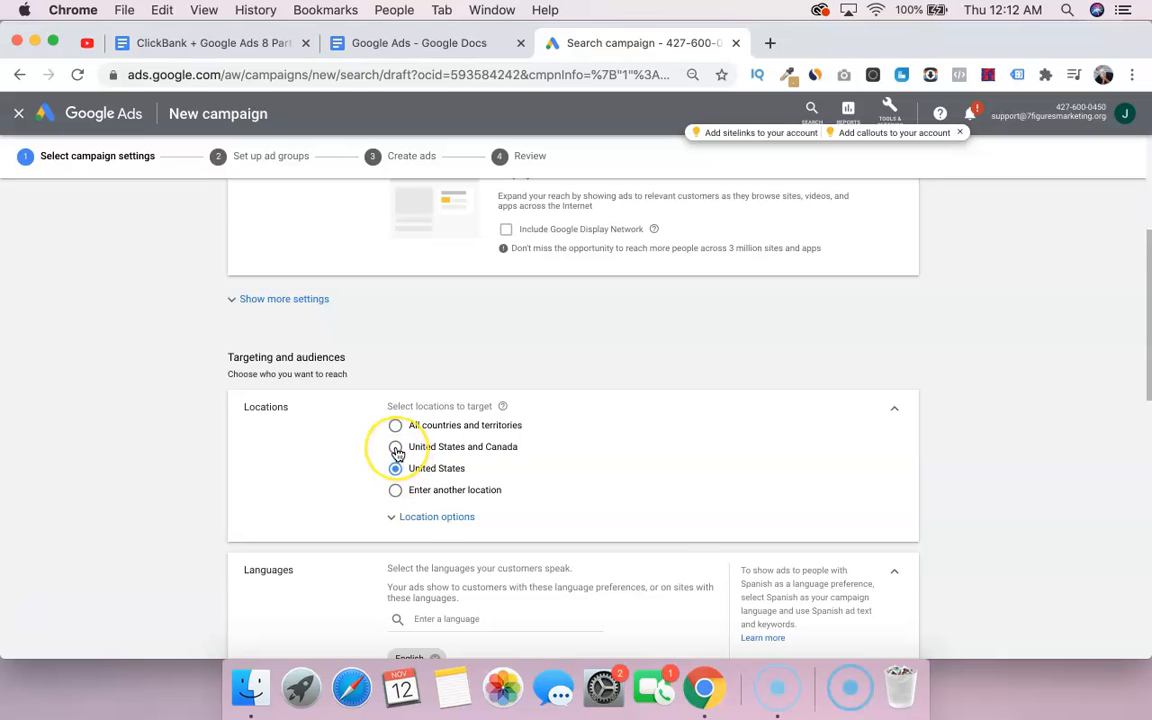
{"action": "scroll", "coordinate": [398, 452], "scroll_direction": "down", "scroll_amount": 8}
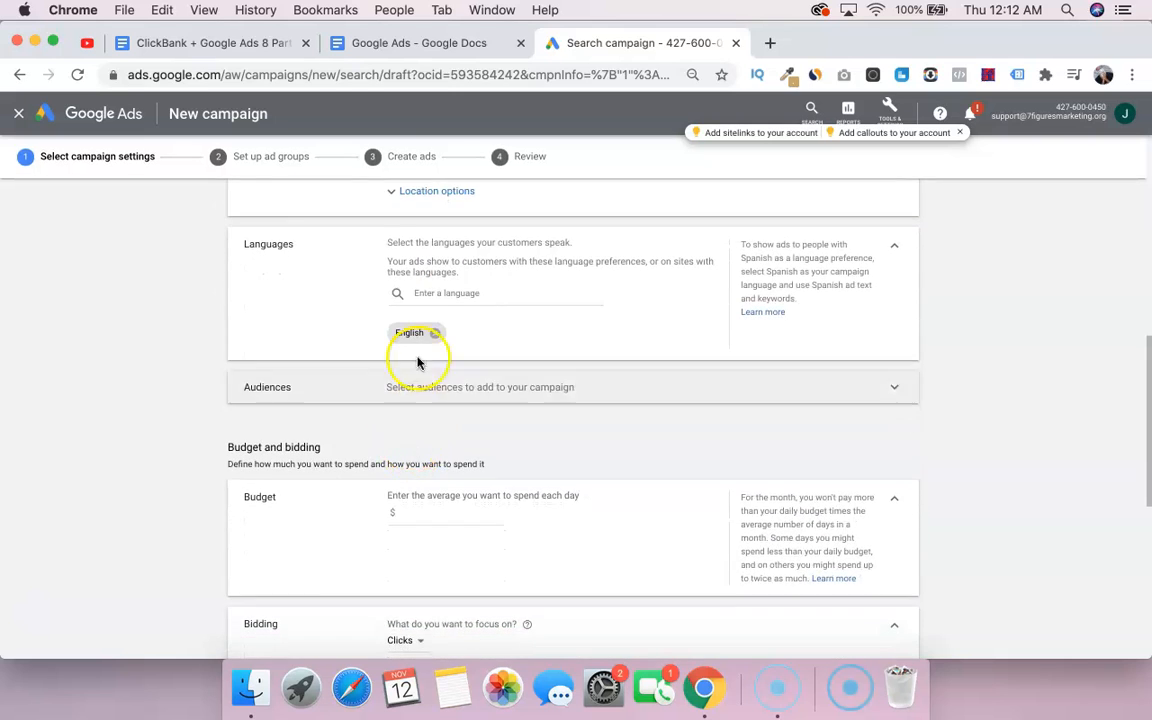
{"action": "scroll", "coordinate": [418, 330], "scroll_direction": "down", "scroll_amount": 5}
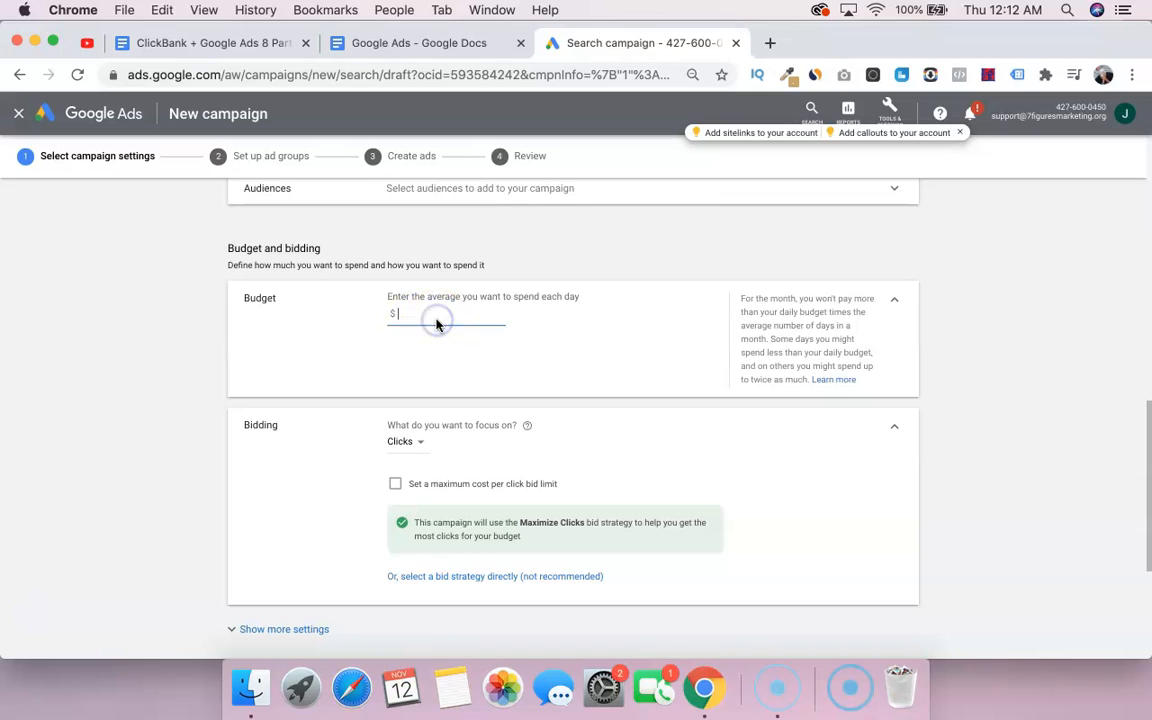
{"action": "left_click", "coordinate": [333, 345]}
Try a maximum cost per click bid limit of $2.00 for the campaign and remove the limit again.
{"action": "scroll", "coordinate": [333, 348], "scroll_direction": "down", "scroll_amount": 2}
{"action": "left_click", "coordinate": [403, 397]}
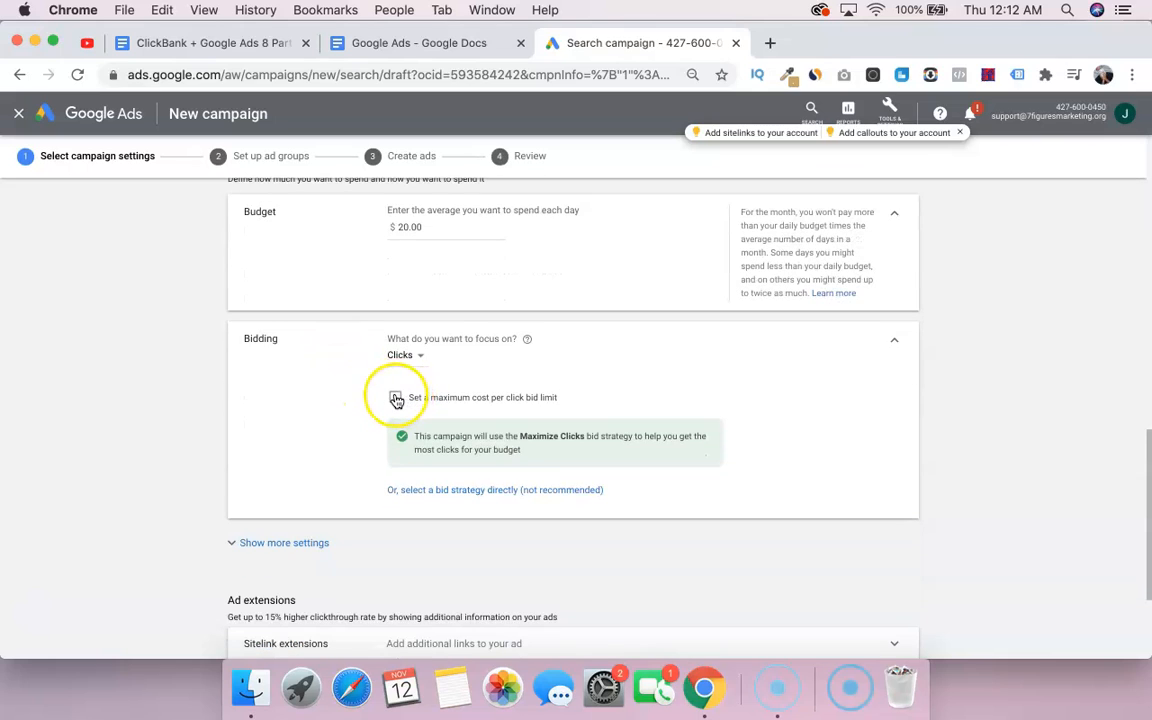
{"action": "left_click", "coordinate": [425, 439]}
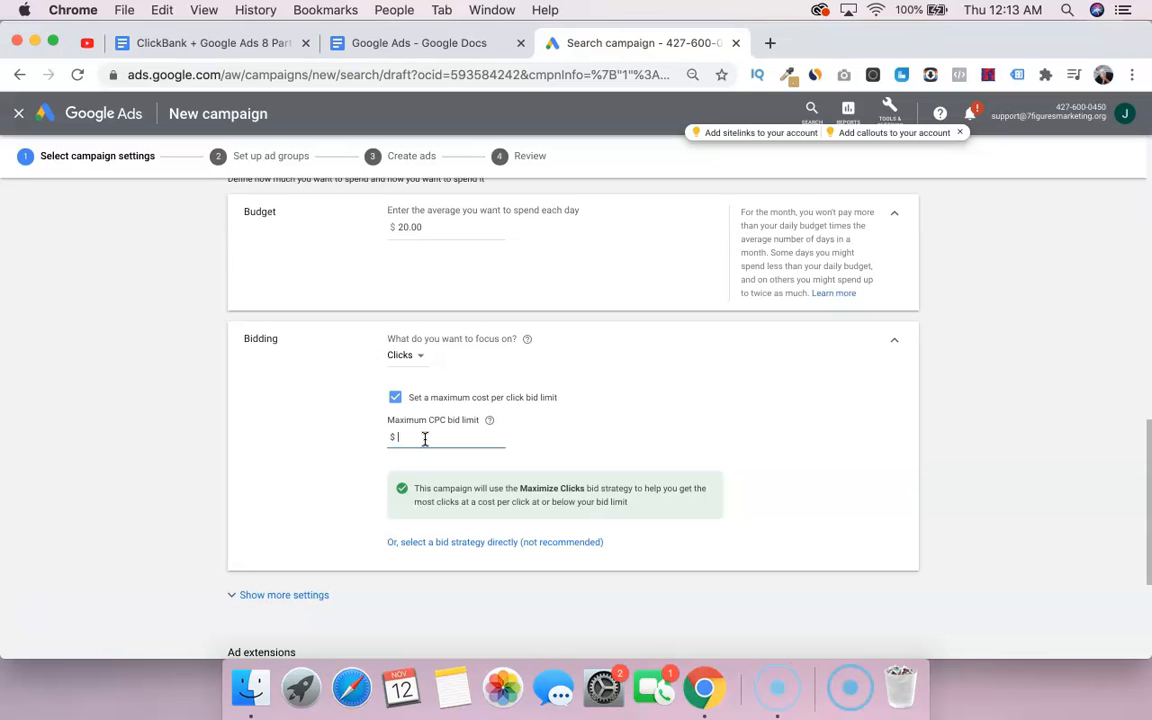
{"action": "left_click", "coordinate": [637, 406]}
{"action": "scroll", "coordinate": [637, 406], "scroll_direction": "down", "scroll_amount": 2}
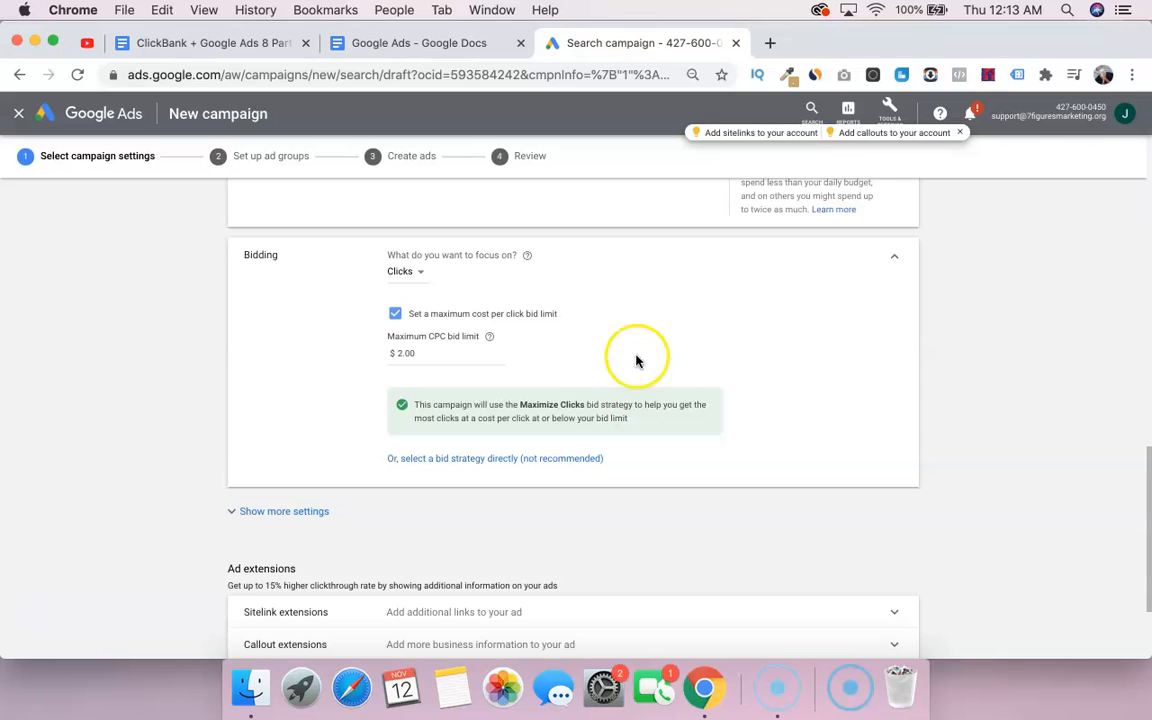
{"action": "left_click", "coordinate": [396, 314]}
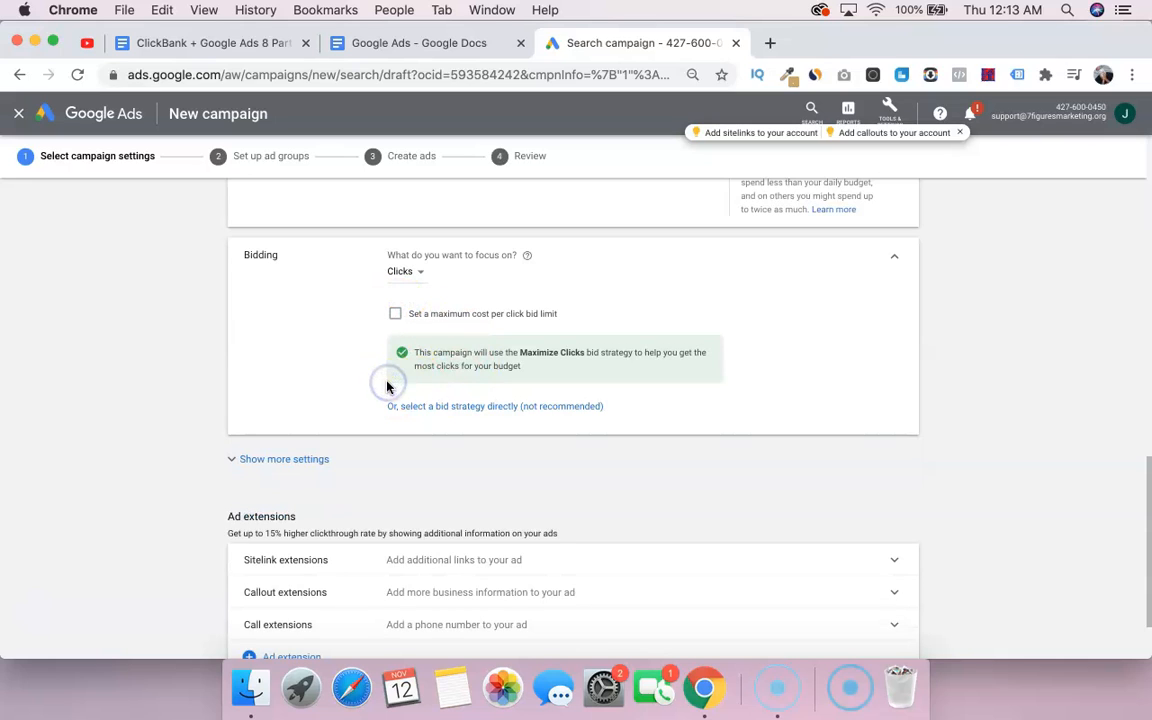
Expand the additional budget and bidding settings, add no ad extensions, and save the campaign settings to continue to the ad groups.
{"action": "scroll", "coordinate": [388, 388], "scroll_direction": "down", "scroll_amount": 3}
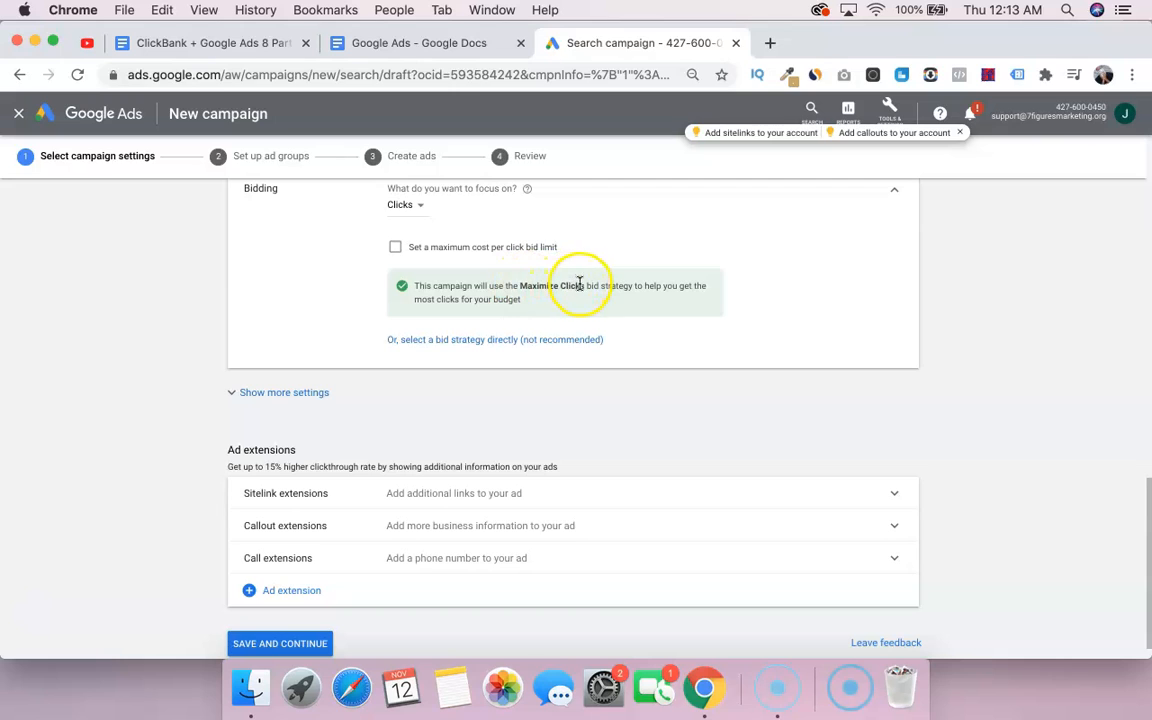
{"action": "left_click", "coordinate": [288, 393]}
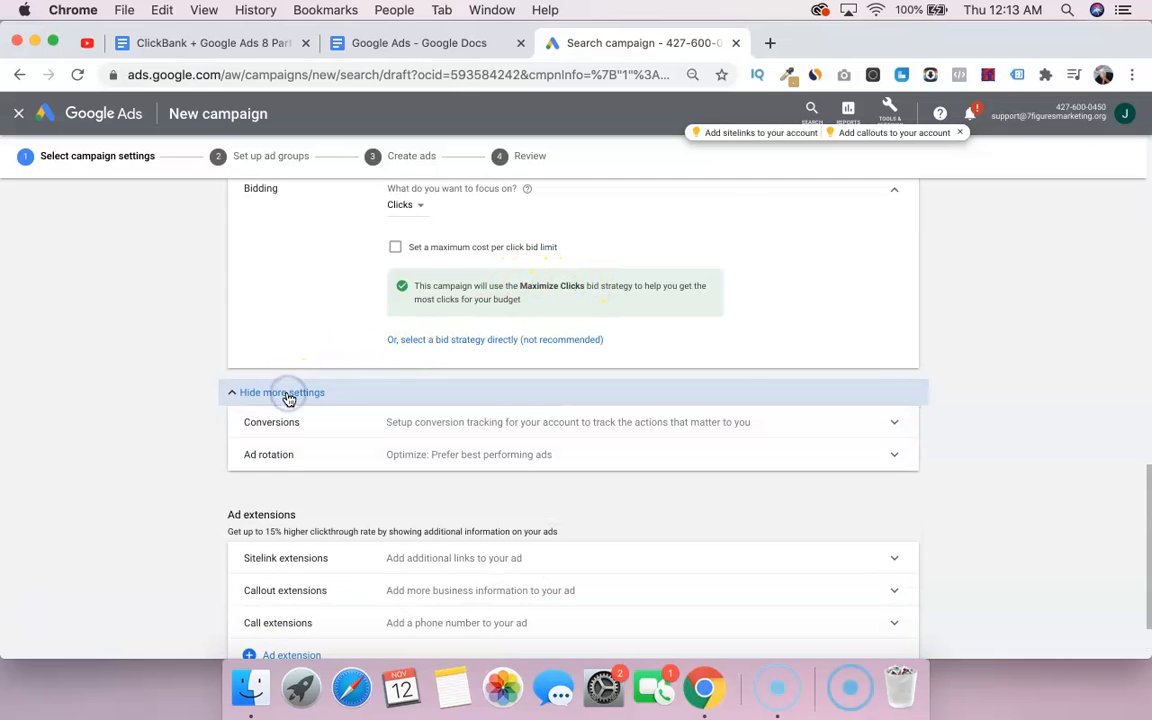
{"action": "scroll", "coordinate": [373, 458], "scroll_direction": "down", "scroll_amount": 3}
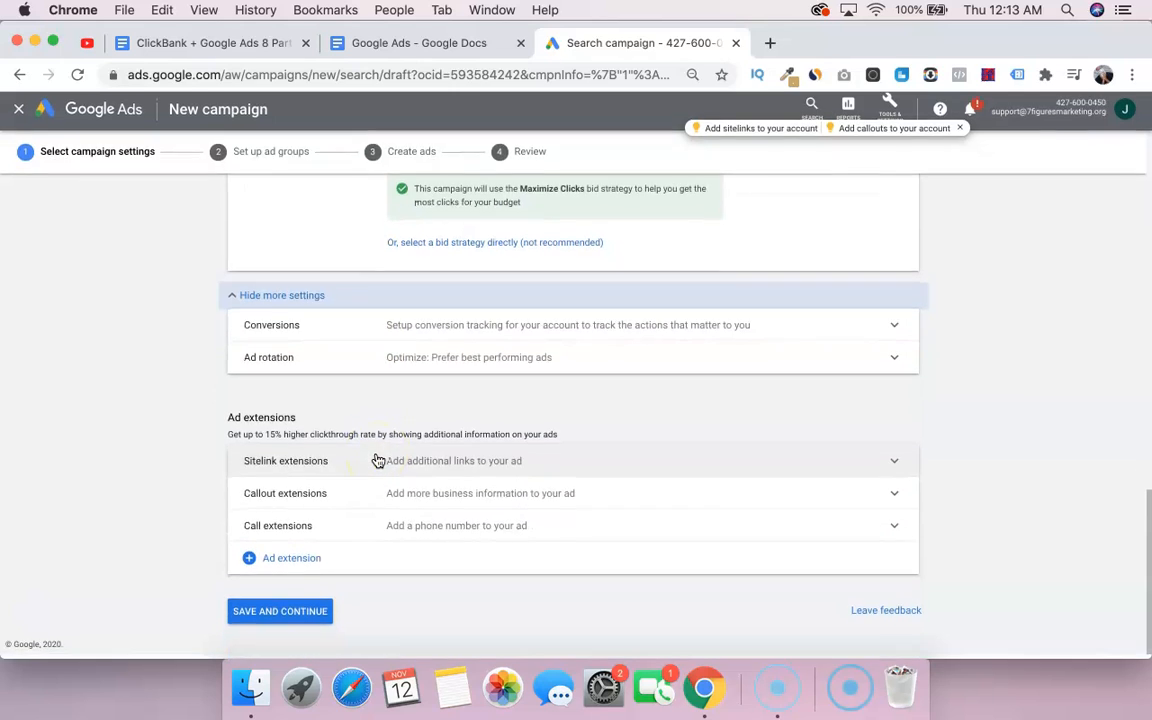
{"action": "left_click", "coordinate": [270, 612]}
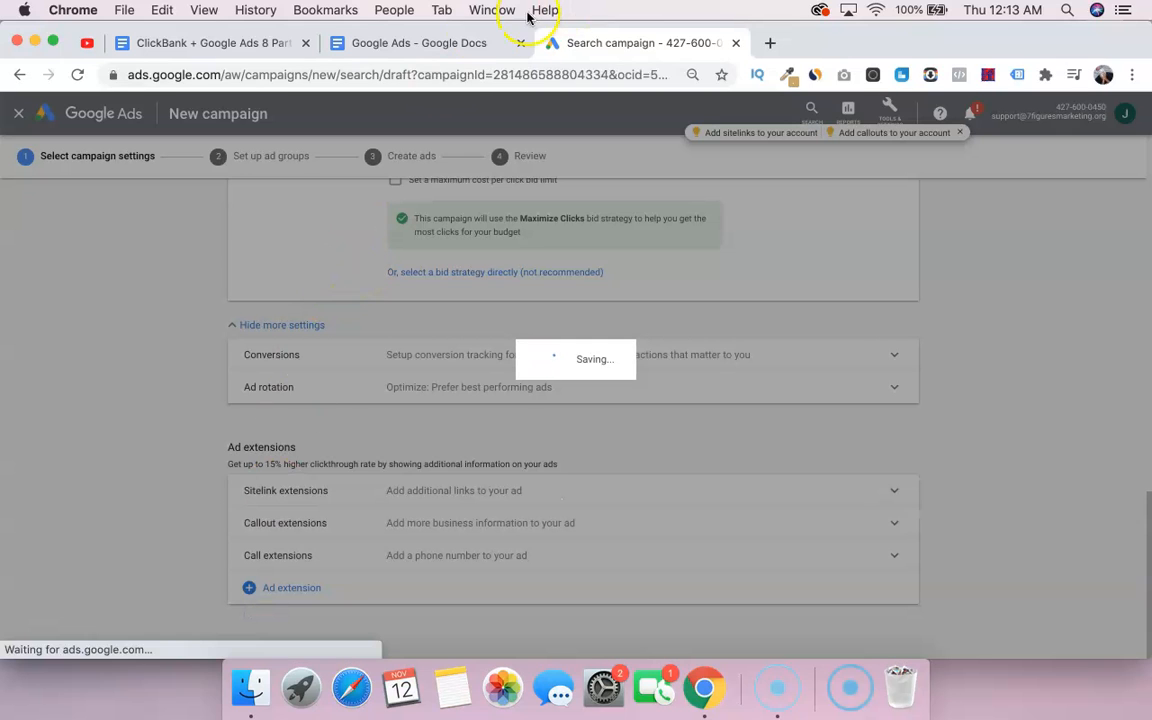
Look briefly at the ads document and examine the list of suggested keywords for the new ad group.
{"action": "left_click", "coordinate": [415, 43]}
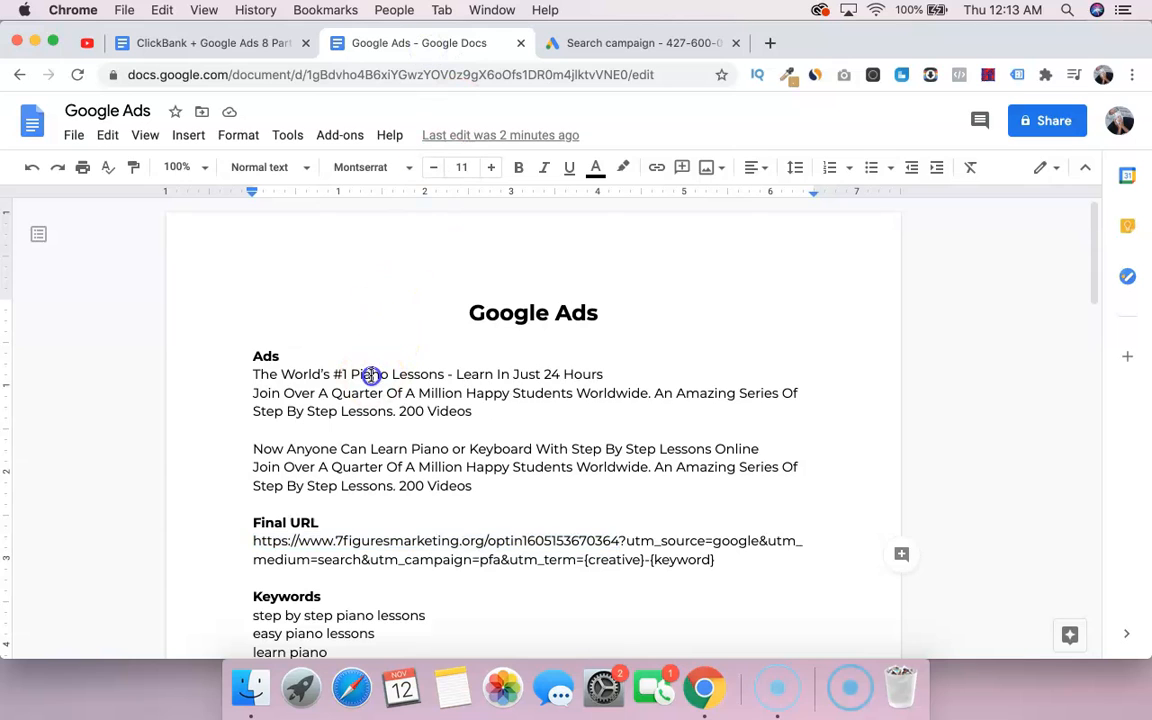
{"action": "left_click", "coordinate": [590, 45]}
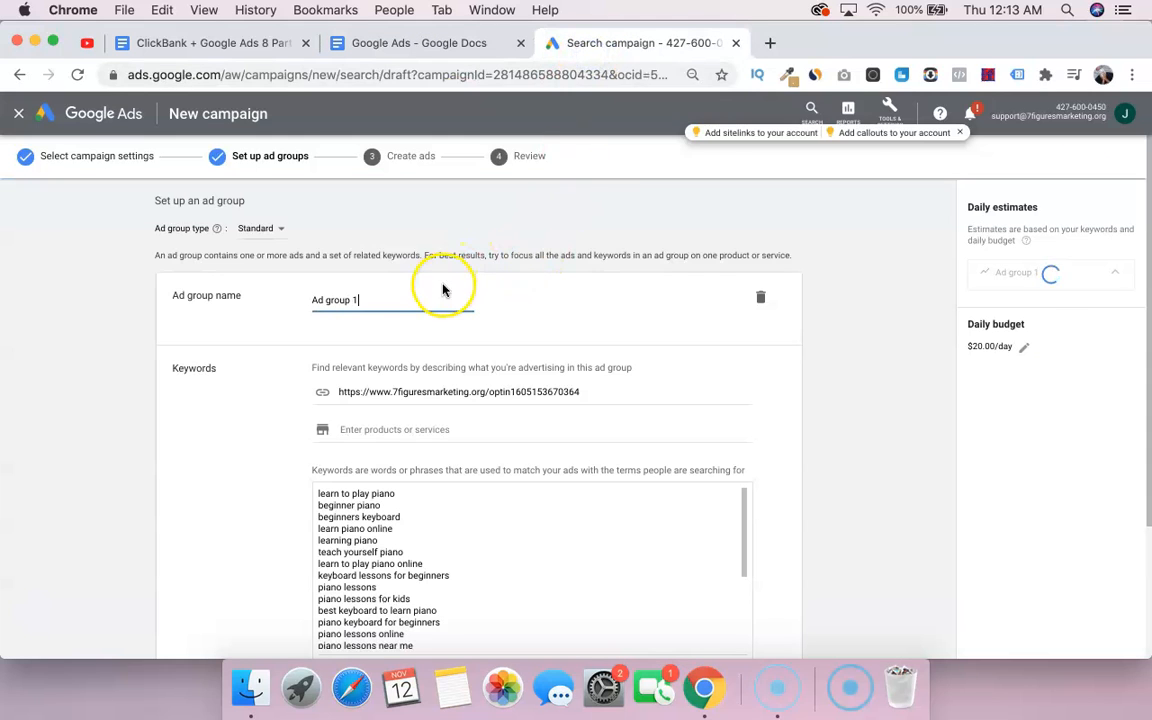
{"action": "scroll", "coordinate": [355, 560], "scroll_direction": "down", "scroll_amount": 5}
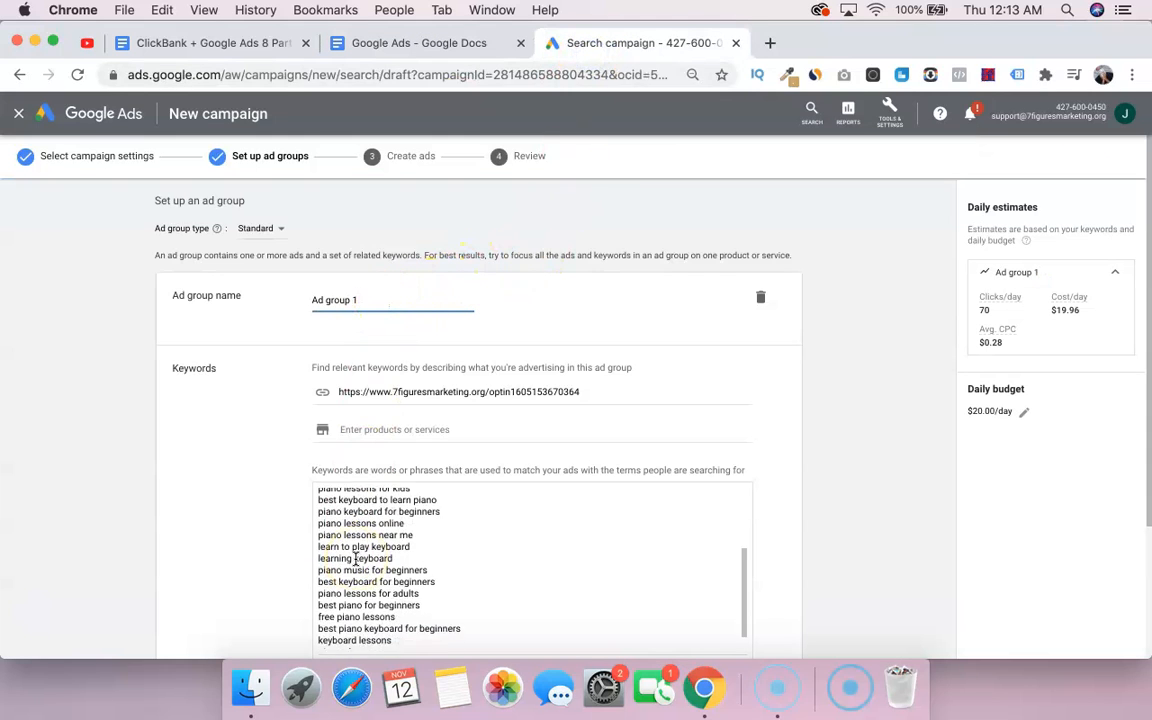
{"action": "scroll", "coordinate": [355, 560], "scroll_direction": "up", "scroll_amount": 10}
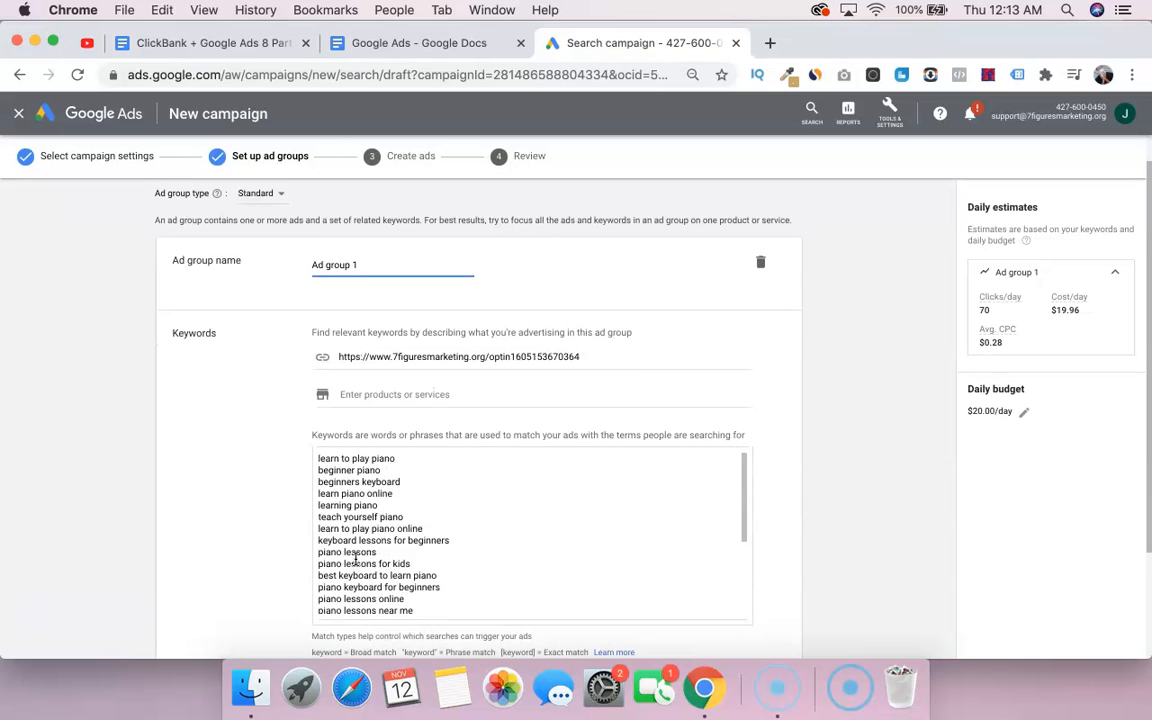
{"action": "scroll", "coordinate": [355, 560], "scroll_direction": "down", "scroll_amount": 5}
{"action": "scroll", "coordinate": [355, 560], "scroll_direction": "up", "scroll_amount": 10}
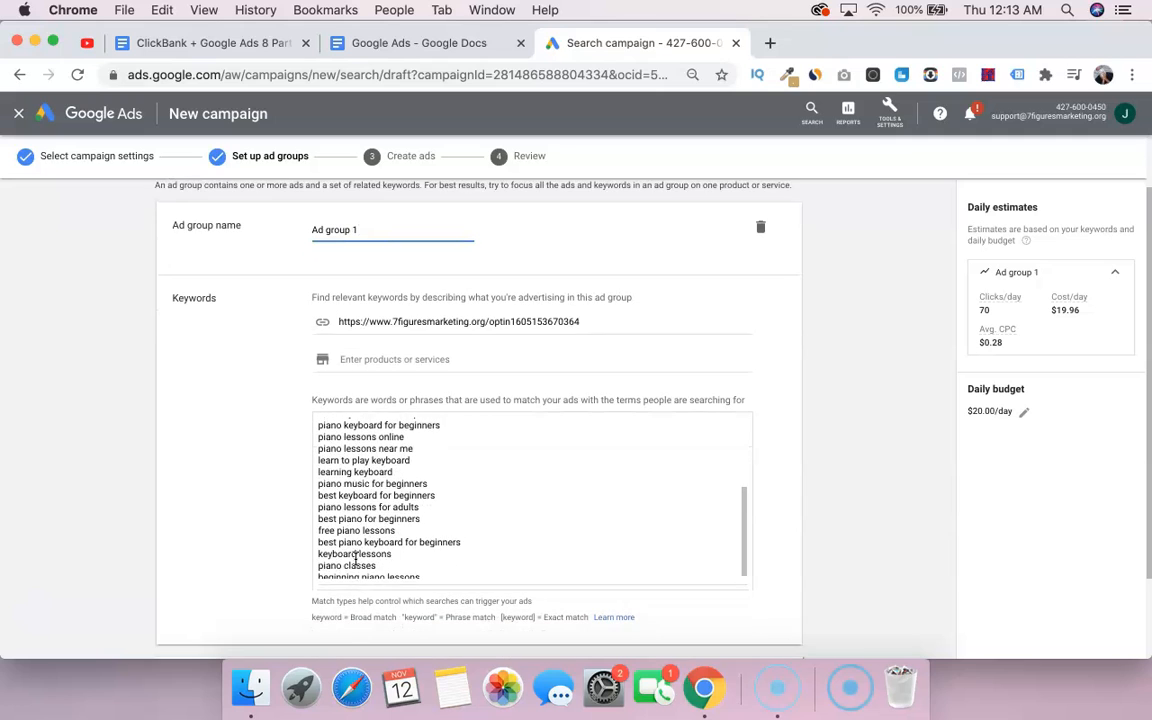
Name the ad group Piano.
{"action": "left_click", "coordinate": [275, 458]}
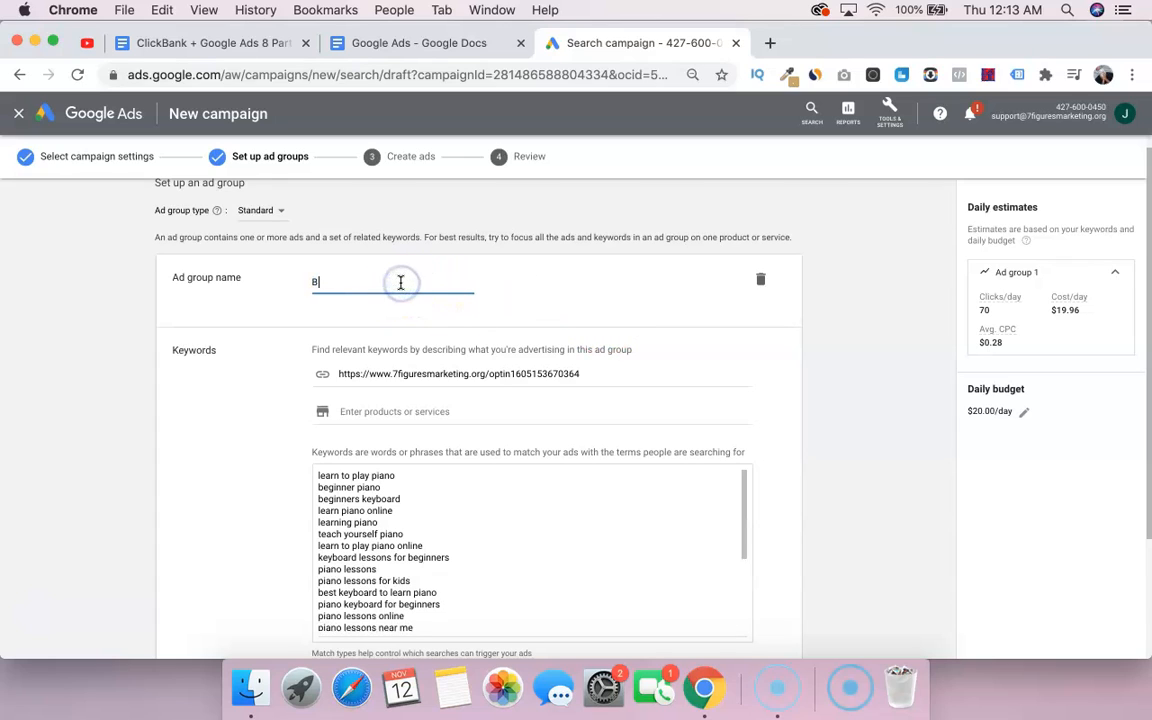
{"action": "left_click", "coordinate": [257, 301]}
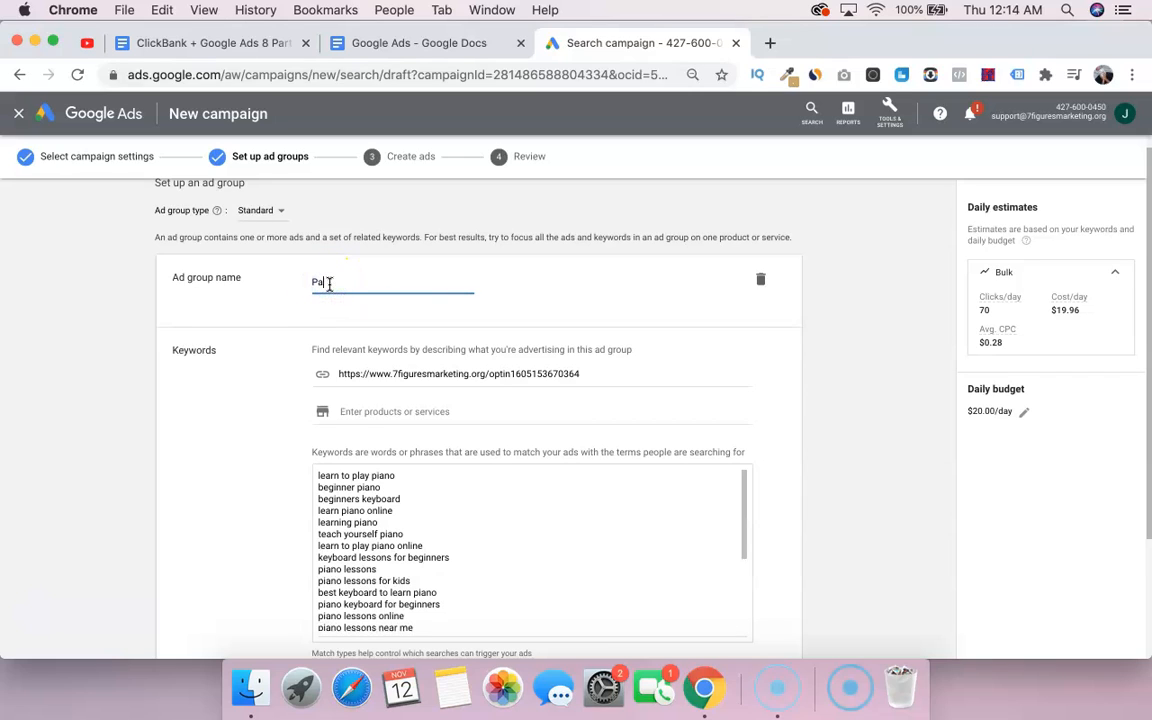
{"action": "left_click", "coordinate": [265, 270]}
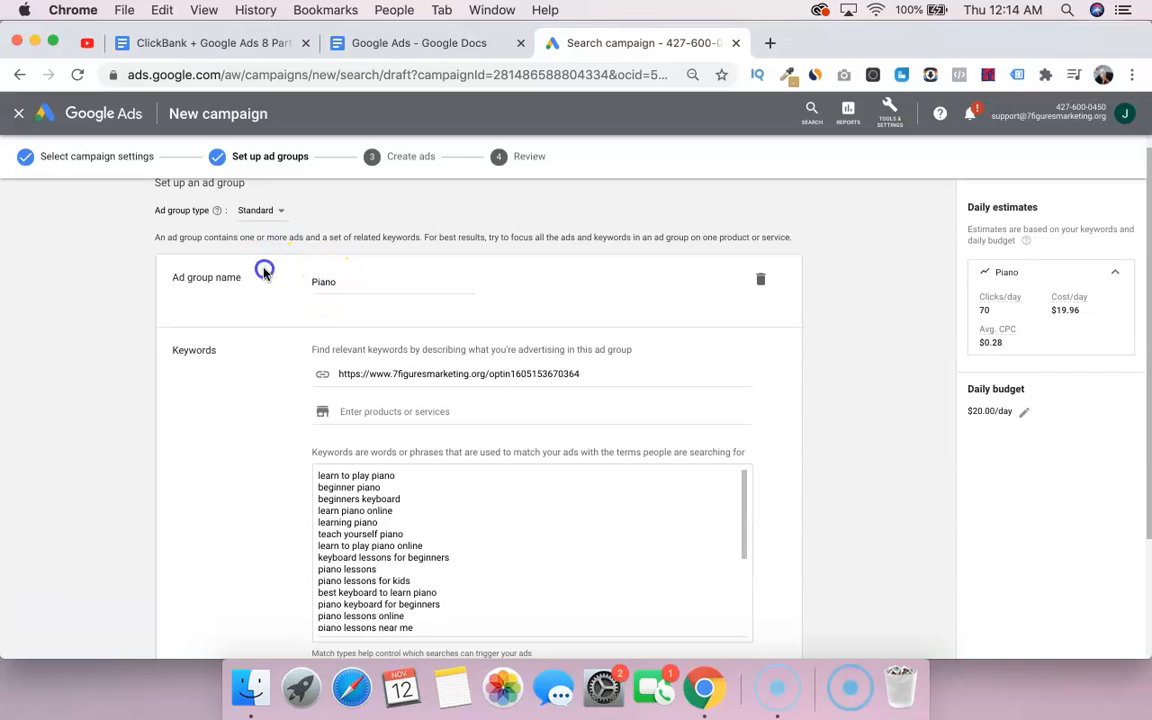
Check the keyword list in the ads document, keep the suggested keywords for the Piano ad group, and save it to continue to ad creation.
{"action": "scroll", "coordinate": [265, 270], "scroll_direction": "down", "scroll_amount": 2}
{"action": "left_click", "coordinate": [405, 45]}
{"action": "scroll", "coordinate": [300, 365], "scroll_direction": "down", "scroll_amount": 15}
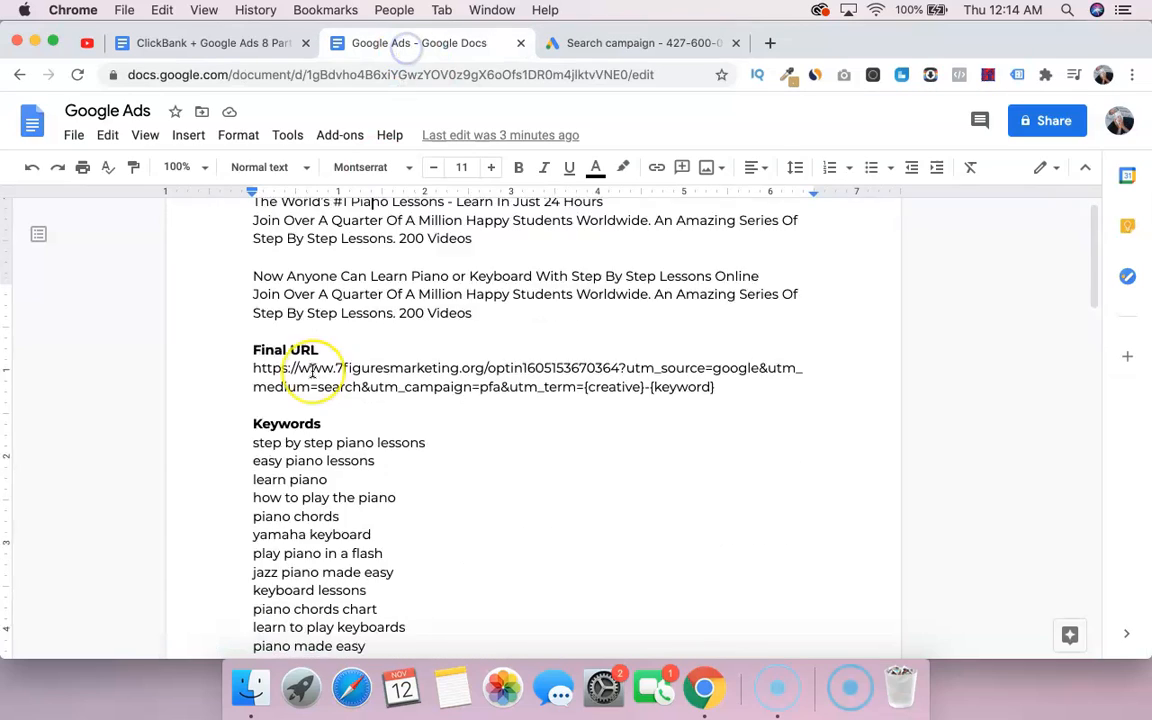
{"action": "scroll", "coordinate": [312, 371], "scroll_direction": "up", "scroll_amount": 10}
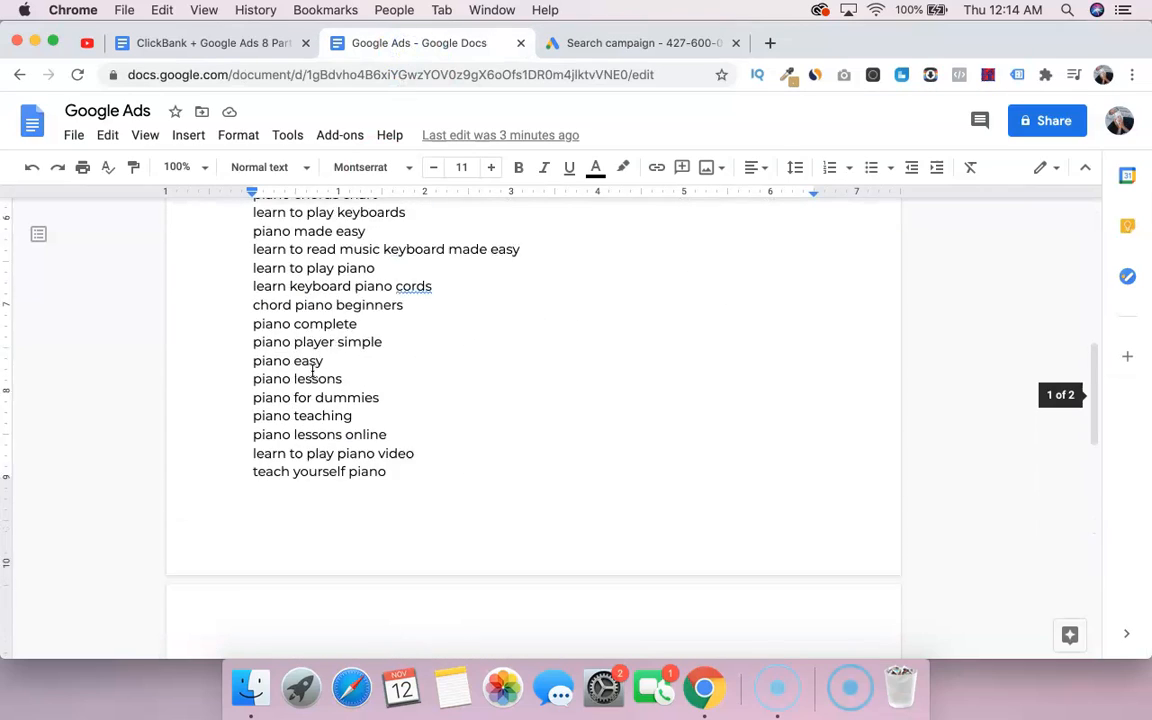
{"action": "left_click", "coordinate": [315, 360]}
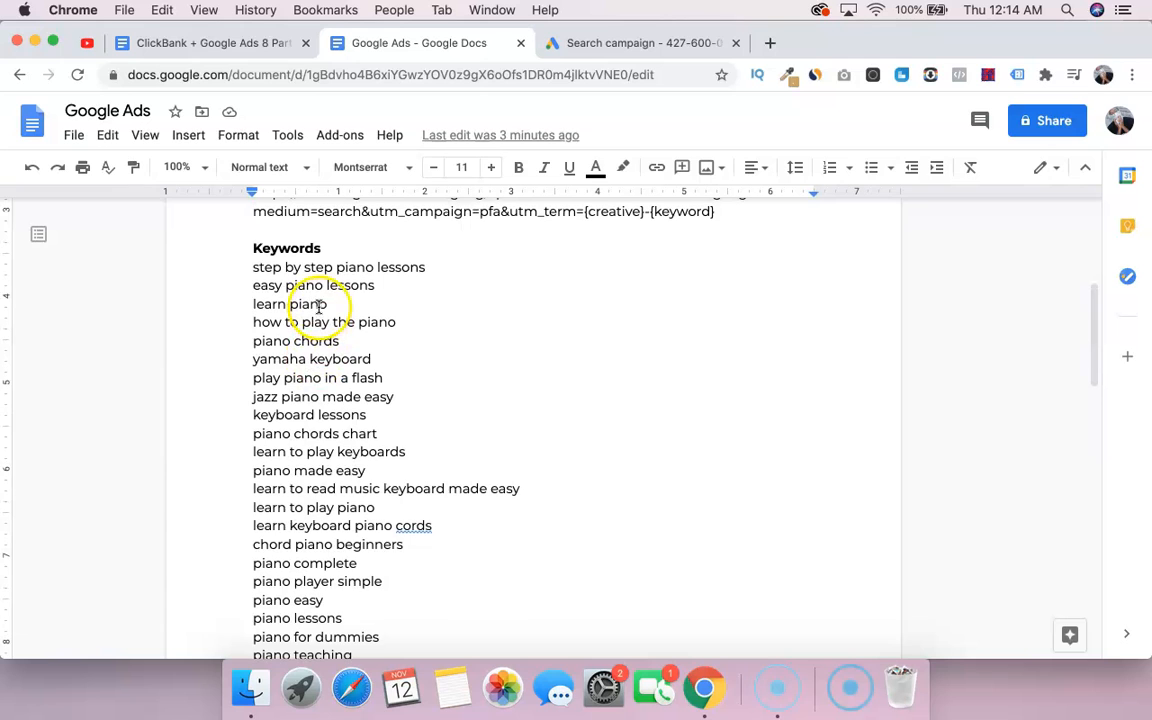
{"action": "left_click", "coordinate": [563, 45]}
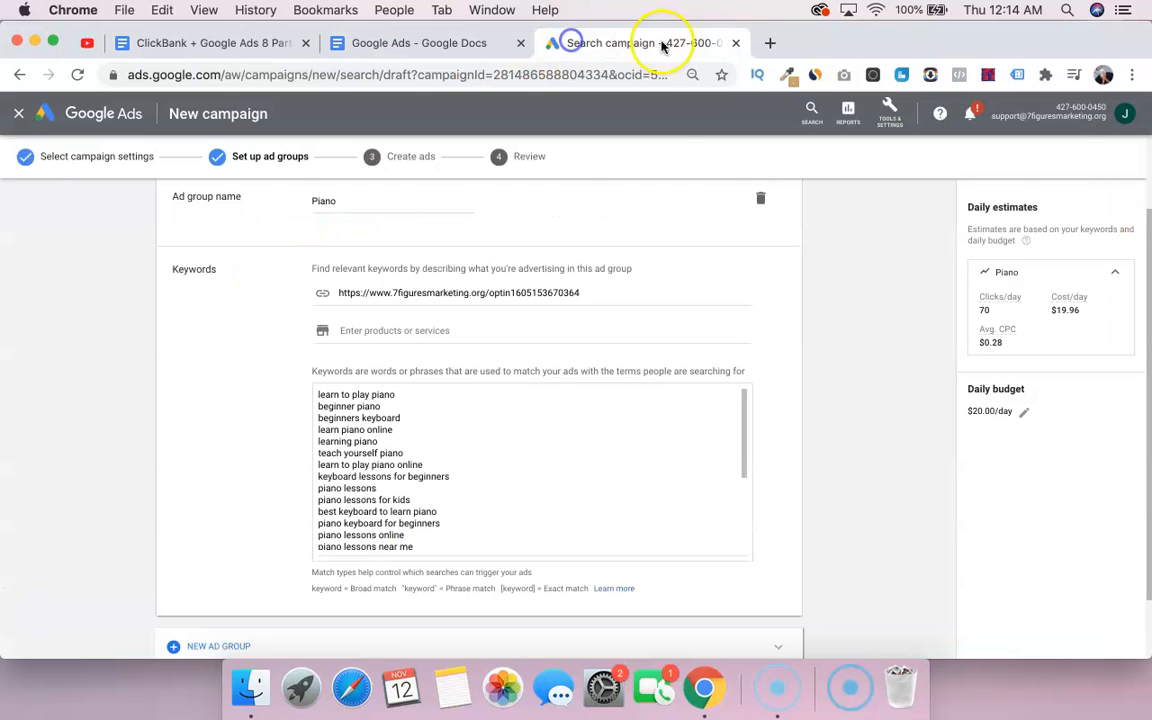
{"action": "scroll", "coordinate": [215, 378], "scroll_direction": "down", "scroll_amount": 2}
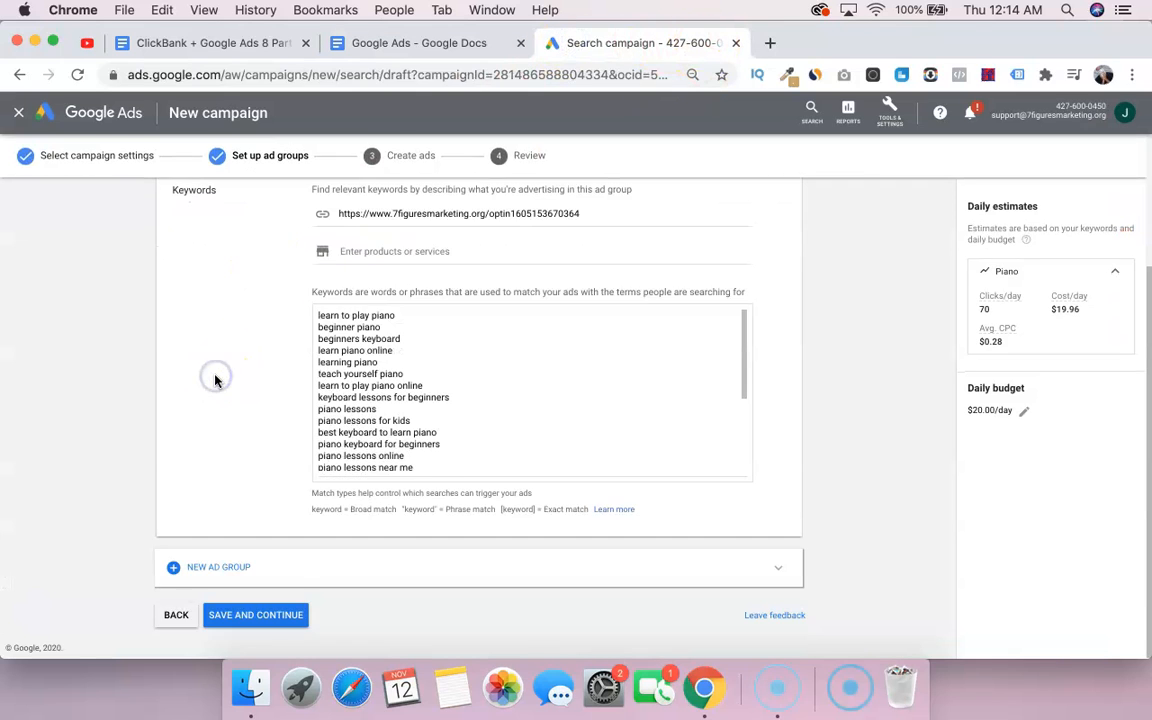
{"action": "left_click", "coordinate": [256, 613]}
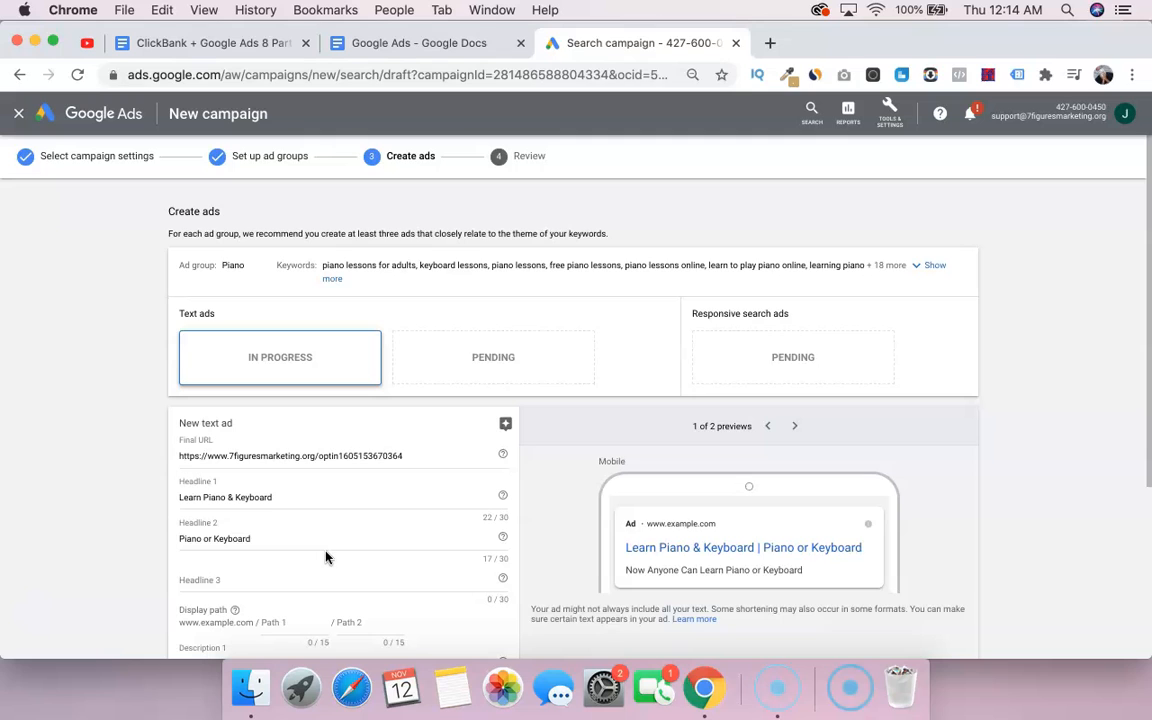
Replace the text ad's final URL with the UTM-tagged final URL from the ads document, ending in utm_campaign=pfa&utm_term={creative}-{keyword}.
{"action": "scroll", "coordinate": [325, 557], "scroll_direction": "down", "scroll_amount": 3}
{"action": "scroll", "coordinate": [325, 557], "scroll_direction": "up", "scroll_amount": 1}
{"action": "scroll", "coordinate": [340, 480], "scroll_direction": "up", "scroll_amount": 1}
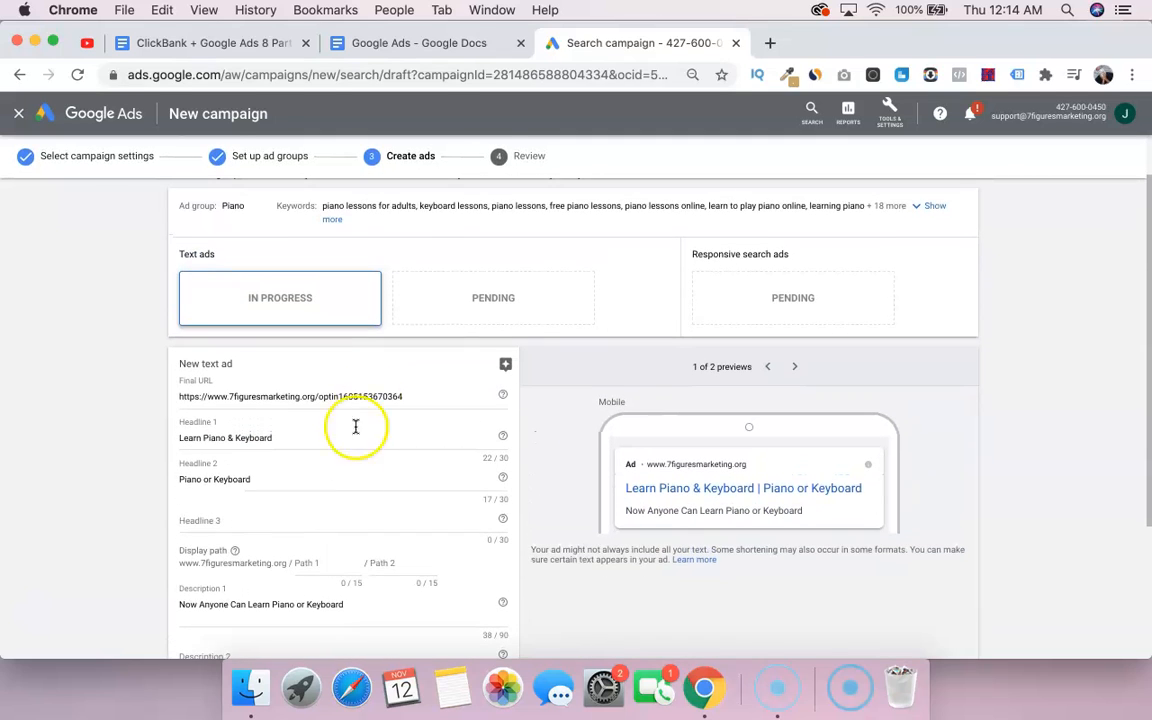
{"action": "left_click_drag", "start_coordinate": [432, 396], "coordinate": [295, 392]}
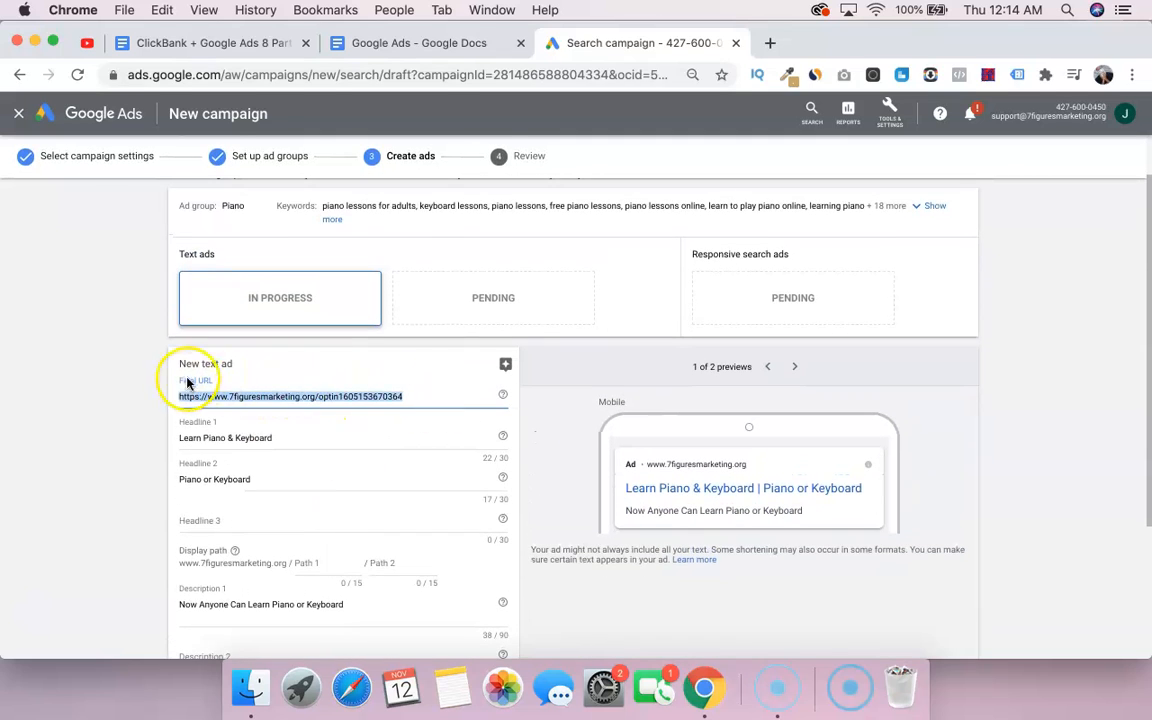
{"action": "left_click", "coordinate": [432, 43]}
{"action": "scroll", "coordinate": [377, 412], "scroll_direction": "down", "scroll_amount": 2}
{"action": "scroll", "coordinate": [373, 329], "scroll_direction": "up", "scroll_amount": 5}
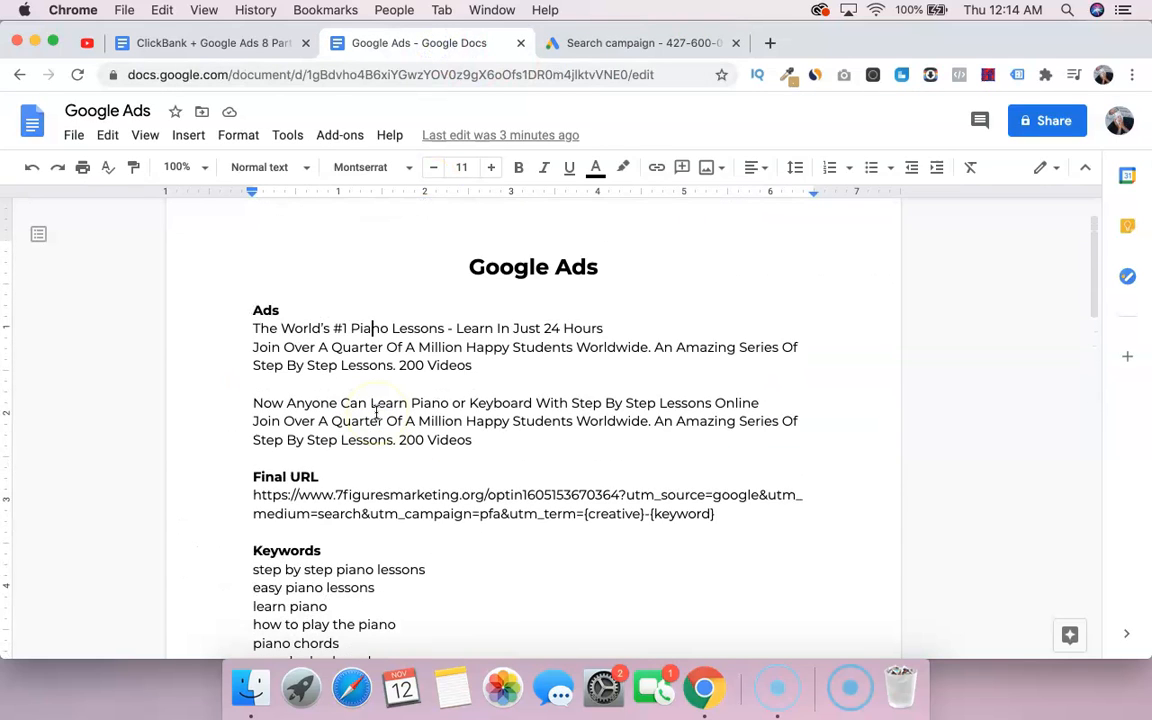
{"action": "triple_click", "coordinate": [331, 512]}
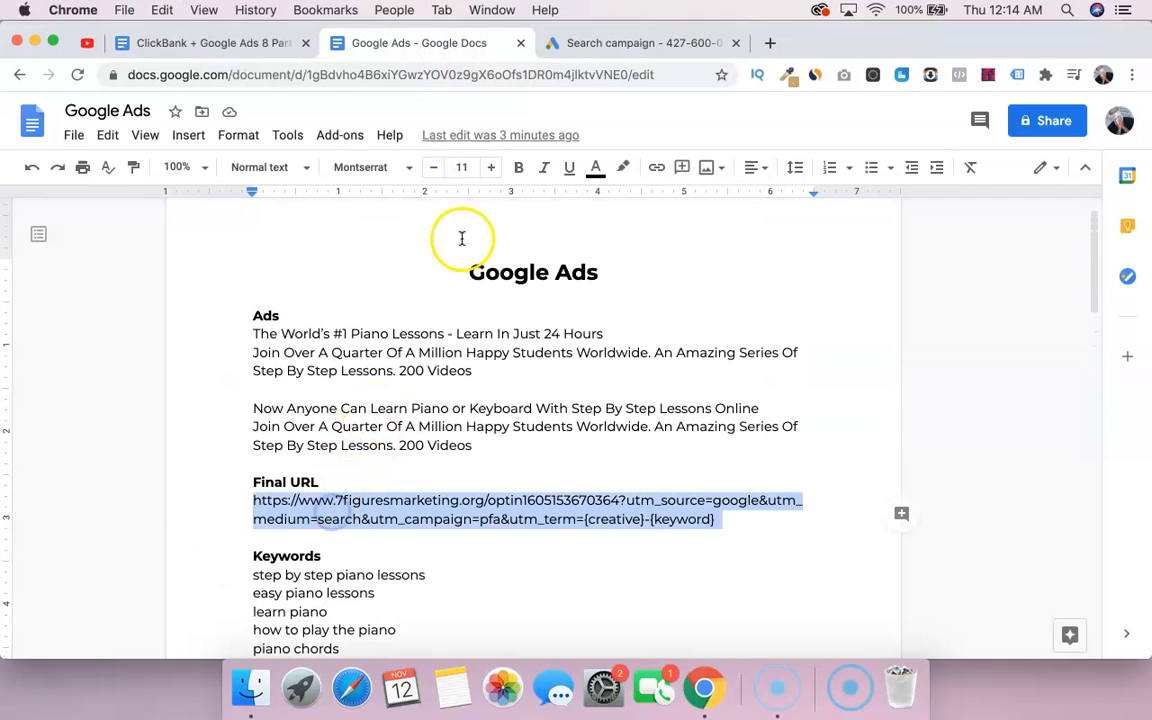
{"action": "left_click", "coordinate": [617, 43]}
{"action": "key", "text": "super+v"}
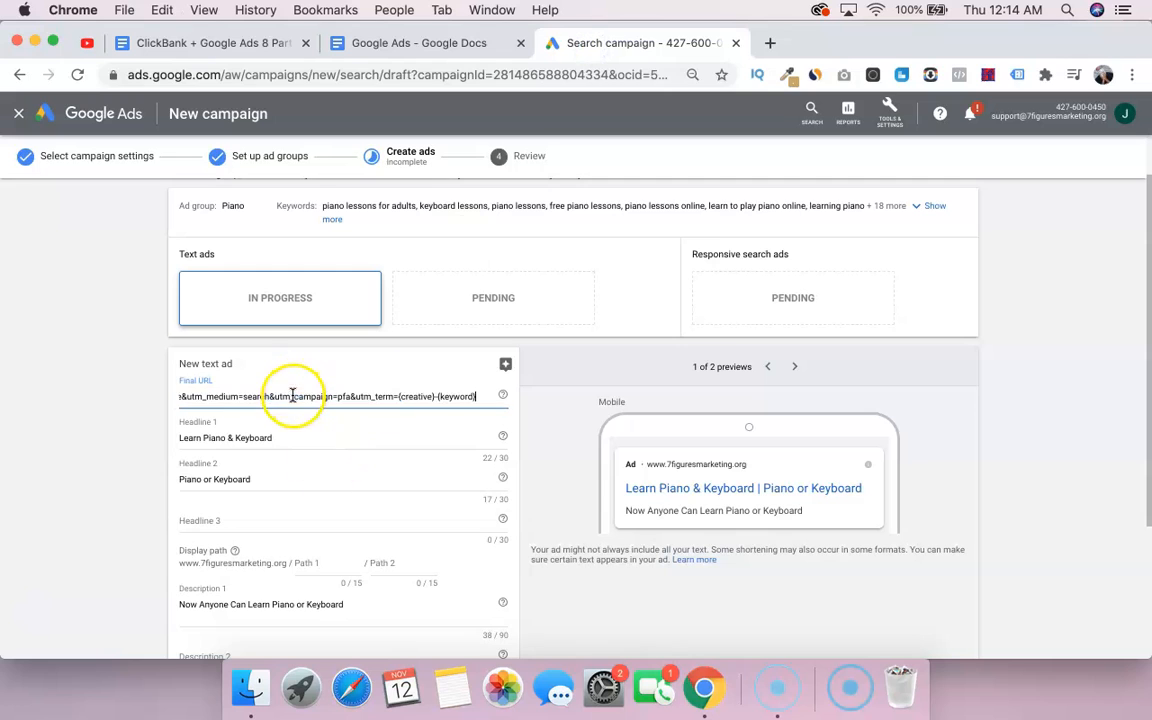
Using the first ad title in the ads document, set headline 1 to "The World's #1 Piano Lessons" and headline 2 to "Learn In Just 24 Hours".
{"action": "triple_click", "coordinate": [216, 437]}
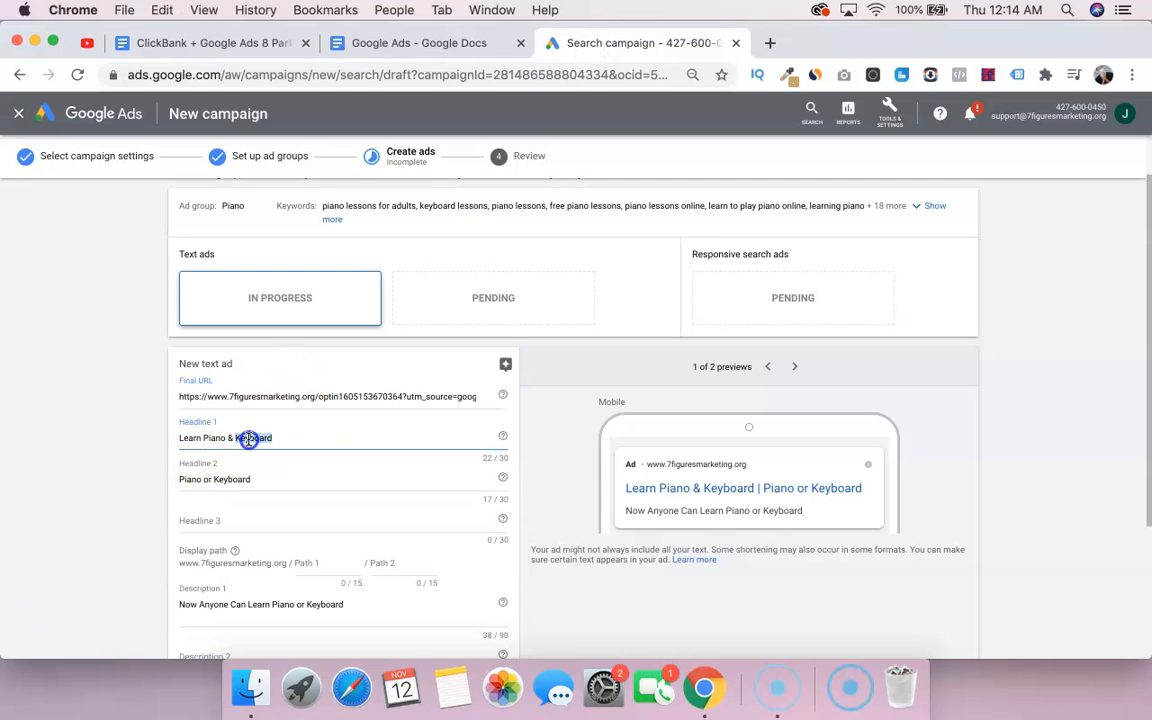
{"action": "left_click", "coordinate": [401, 57]}
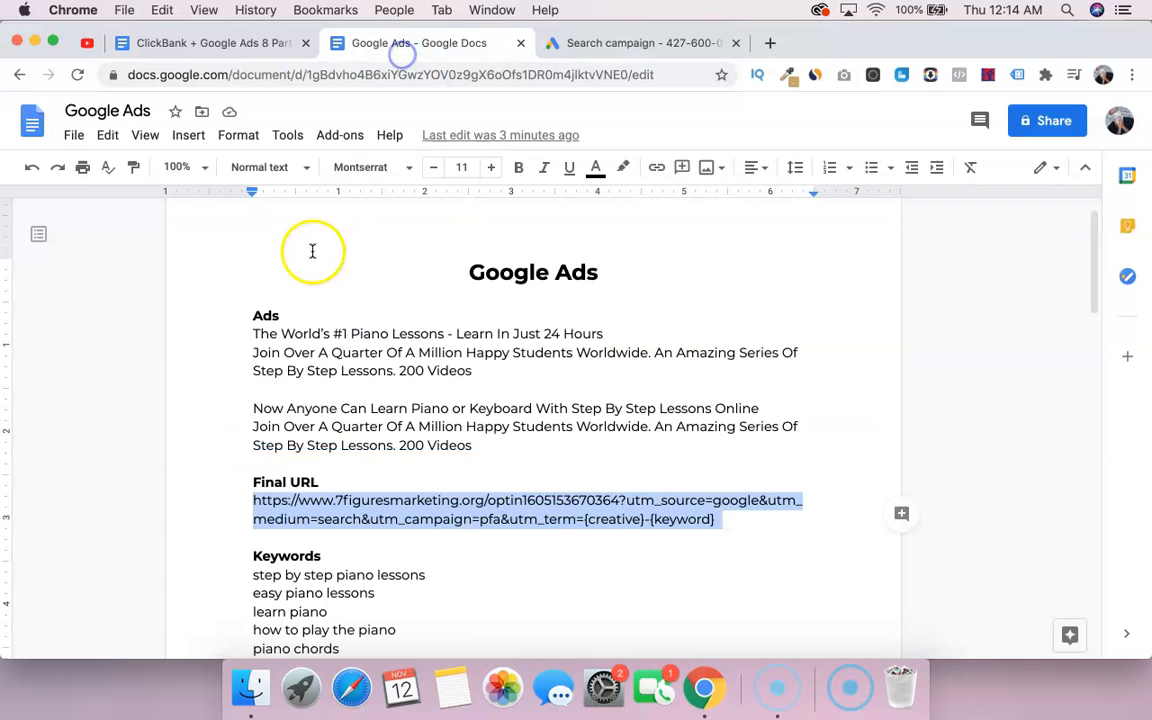
{"action": "triple_click", "coordinate": [305, 332]}
{"action": "key", "text": "super+c"}
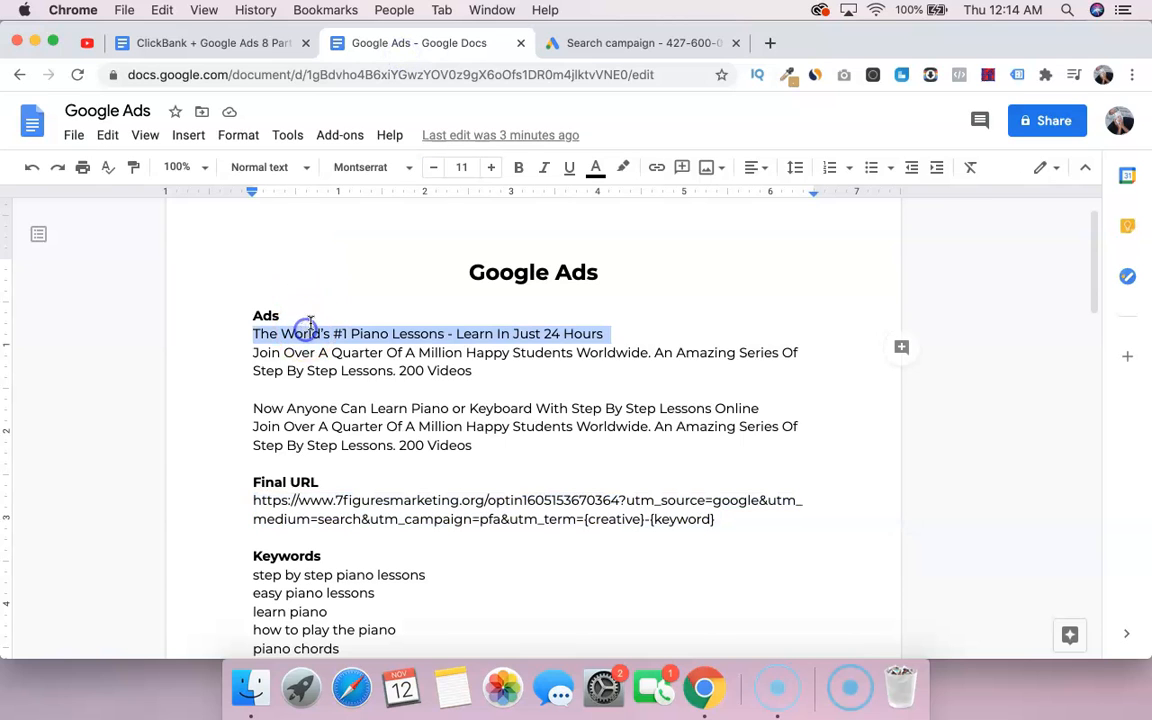
{"action": "left_click", "coordinate": [595, 43]}
{"action": "triple_click", "coordinate": [274, 437]}
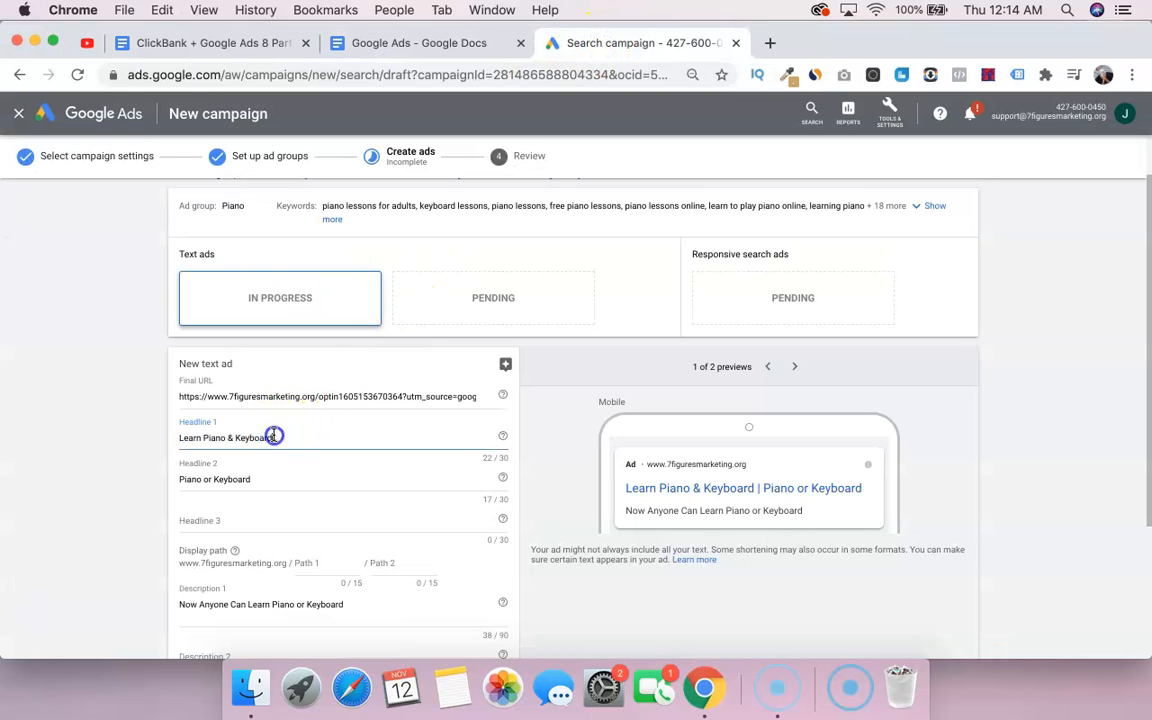
{"action": "key", "text": "super+v"}
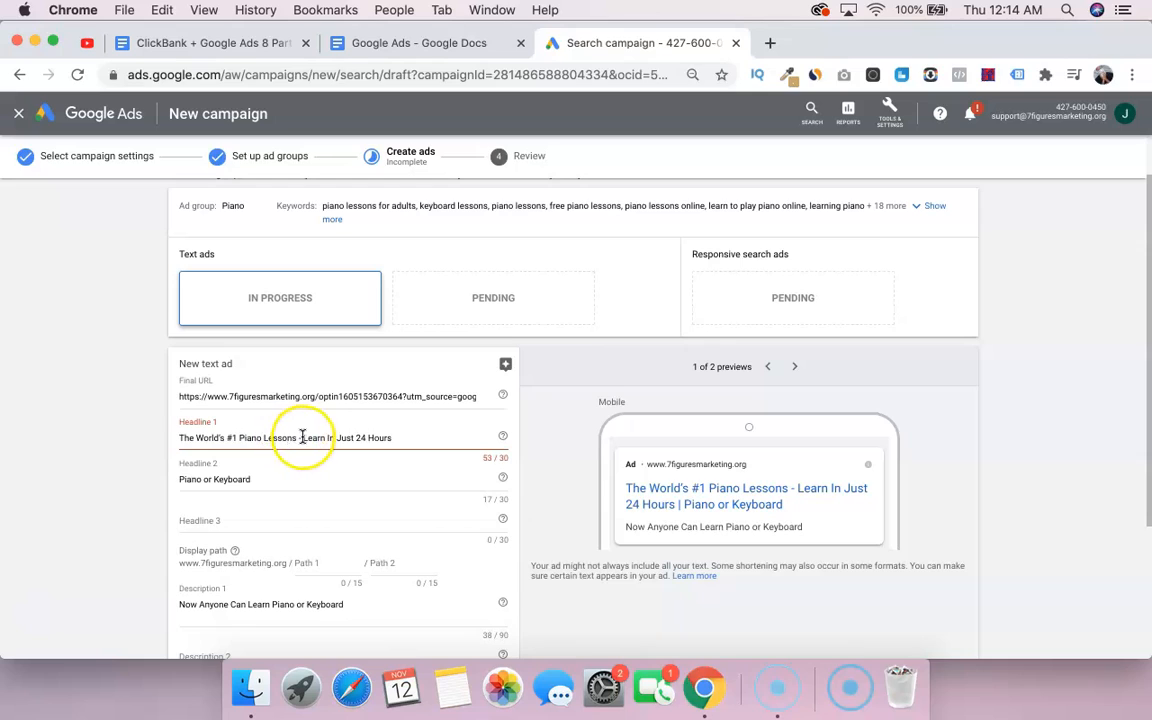
{"action": "left_click_drag", "start_coordinate": [303, 437], "coordinate": [411, 433]}
{"action": "left_click", "coordinate": [408, 437]}
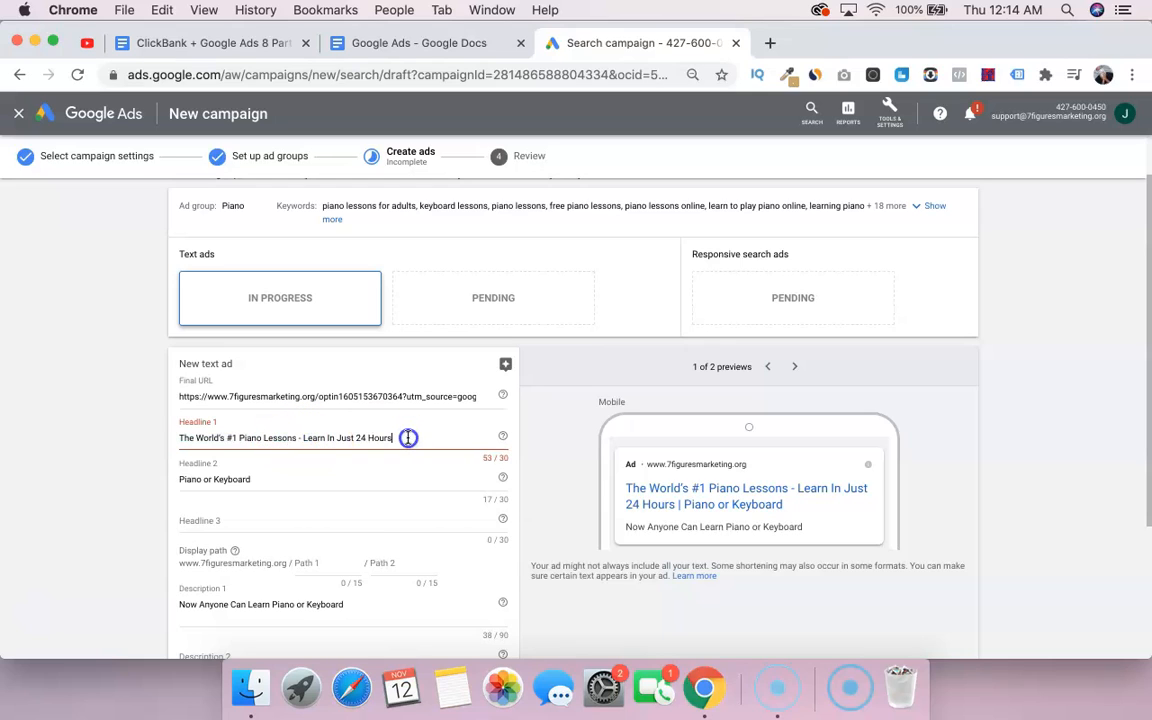
{"action": "key", "text": "BackSpace"}
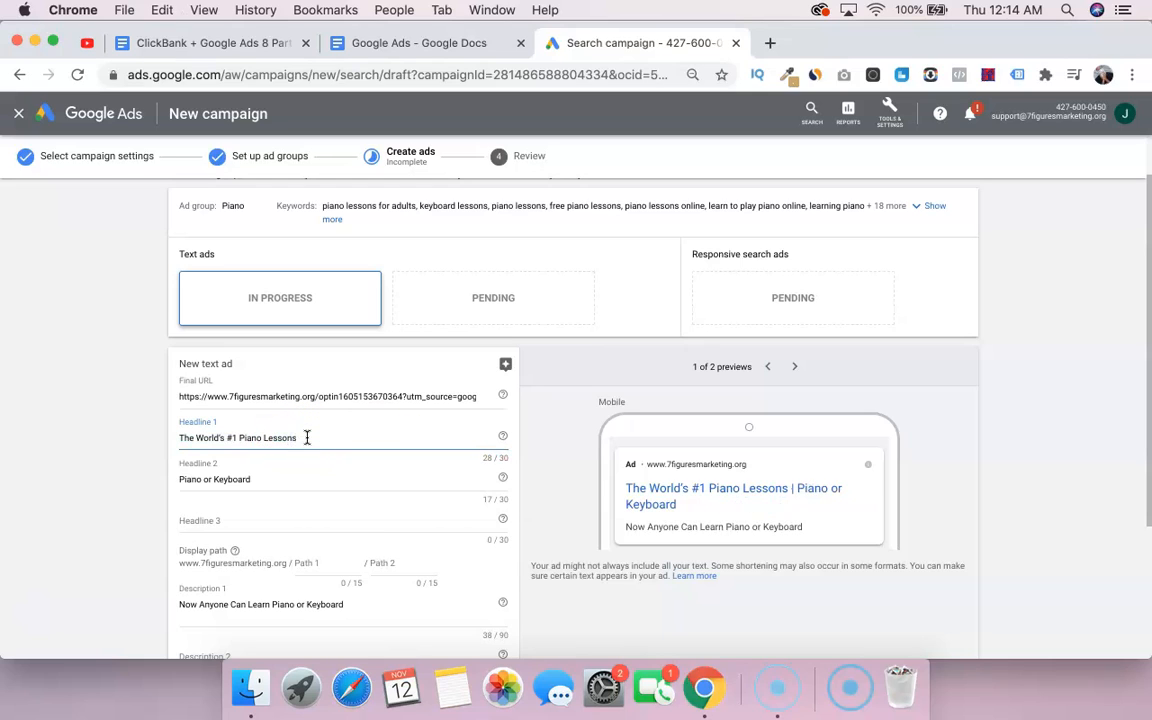
{"action": "left_click", "coordinate": [281, 477]}
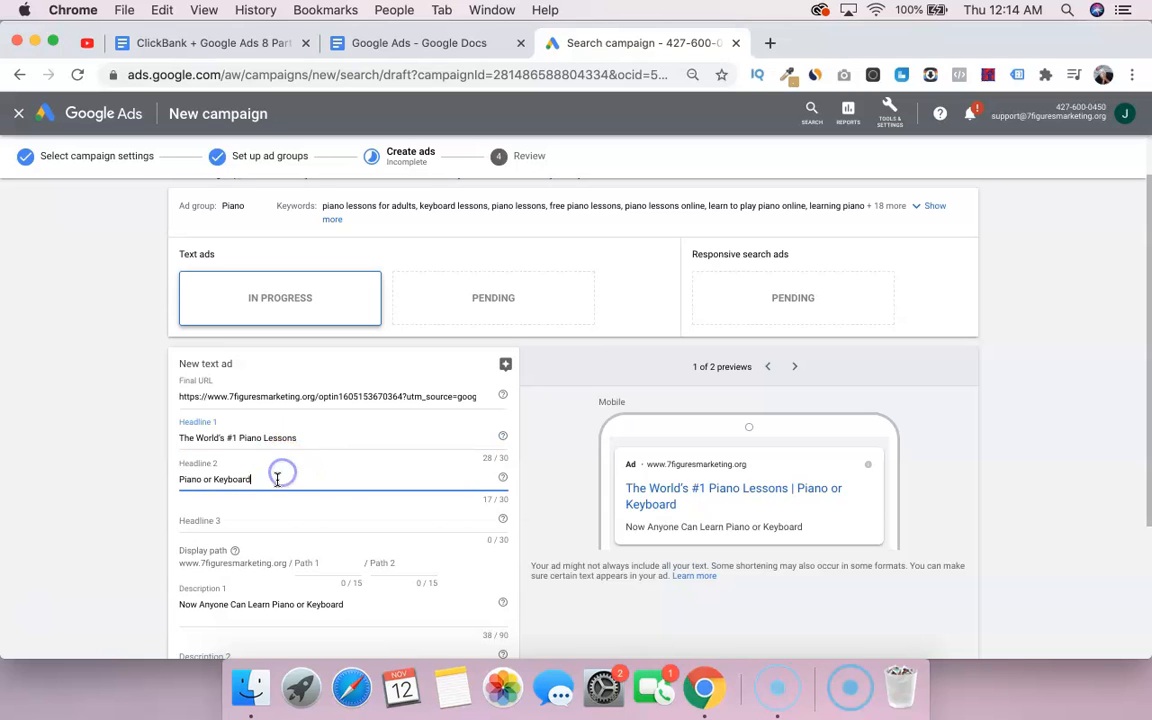
{"action": "type", "text": "Learn In Just 24 Hours"}
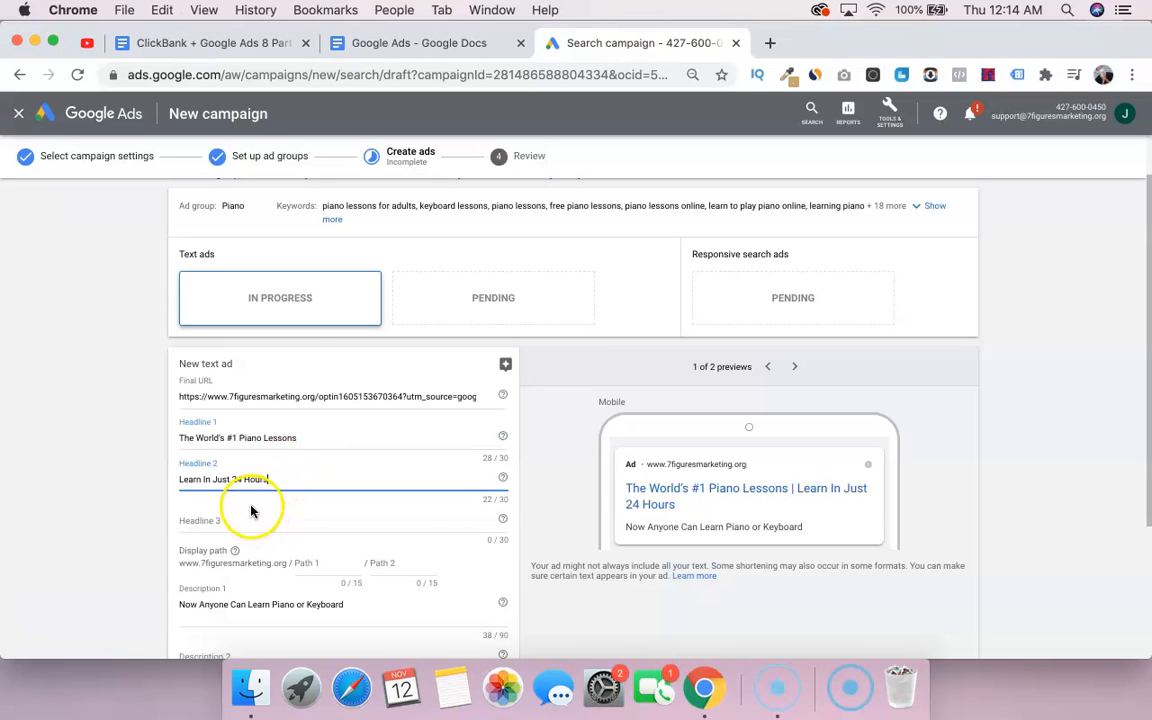
Replace description 1 with the first ad's full description from the ads document, beginning "Join Over A Quarter Of A Million Happy Students Worldwide.".
{"action": "left_click", "coordinate": [428, 44]}
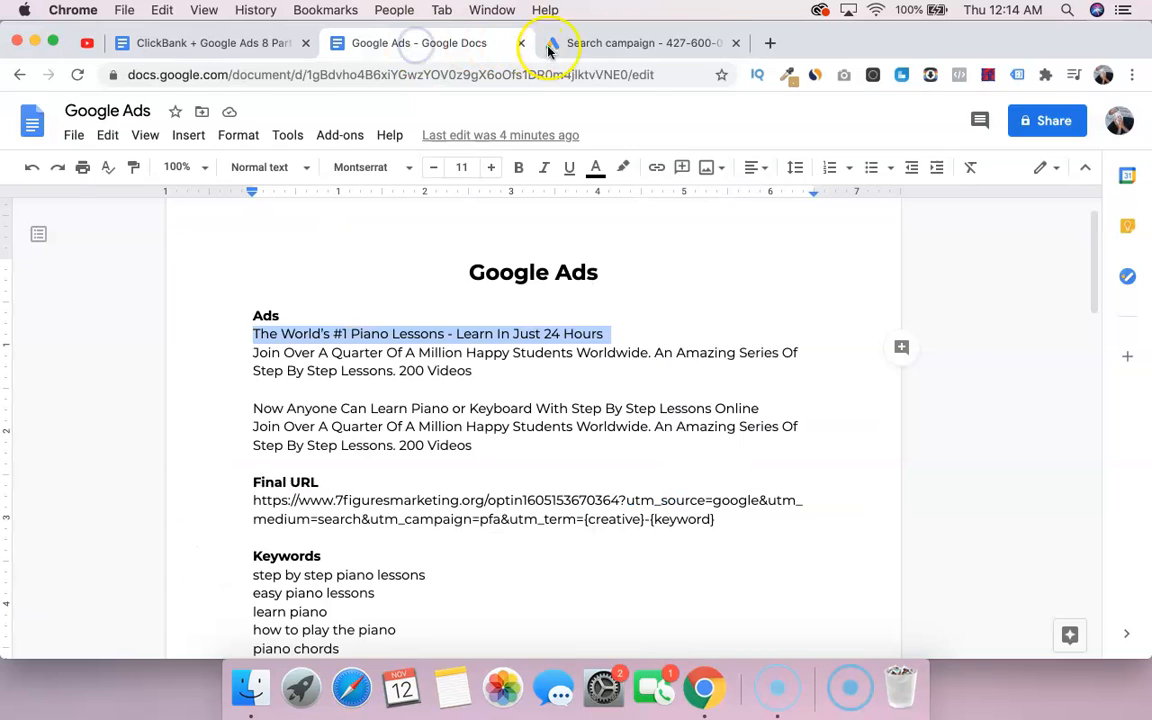
{"action": "triple_click", "coordinate": [358, 354]}
{"action": "key", "text": "super+c"}
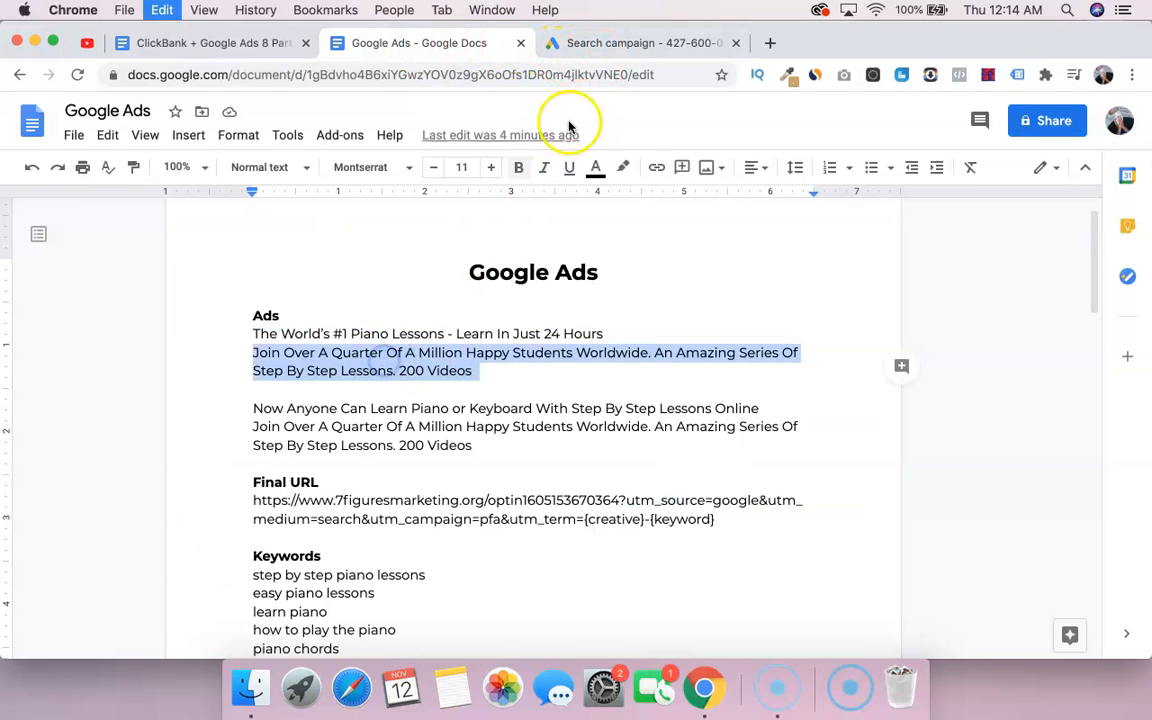
{"action": "left_click", "coordinate": [577, 55]}
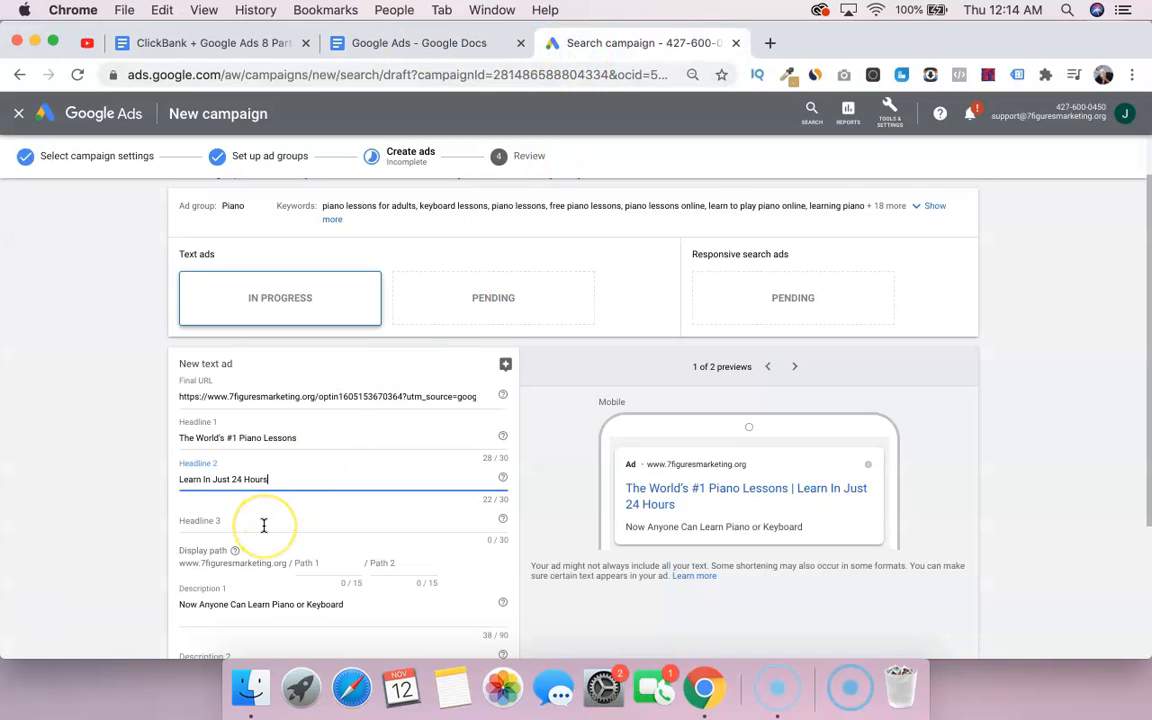
{"action": "scroll", "coordinate": [264, 525], "scroll_direction": "down", "scroll_amount": 1}
{"action": "triple_click", "coordinate": [237, 540]}
{"action": "key", "text": "super+v"}
{"action": "key", "text": "BackSpace"}
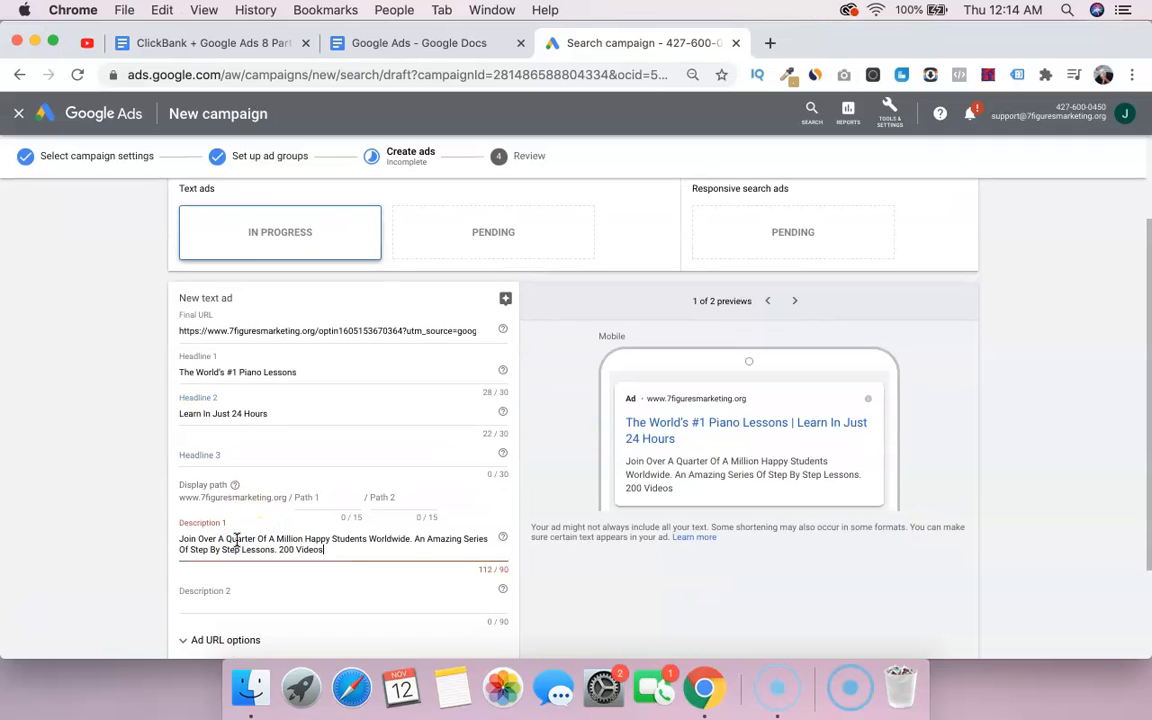
Move "An Amazing Series Of Step By Step Lessons. 200 Videos" from description 1 to description 2.
{"action": "left_click", "coordinate": [424, 541]}
{"action": "key", "text": "shift+super+Down"}
{"action": "key", "text": "super+x"}
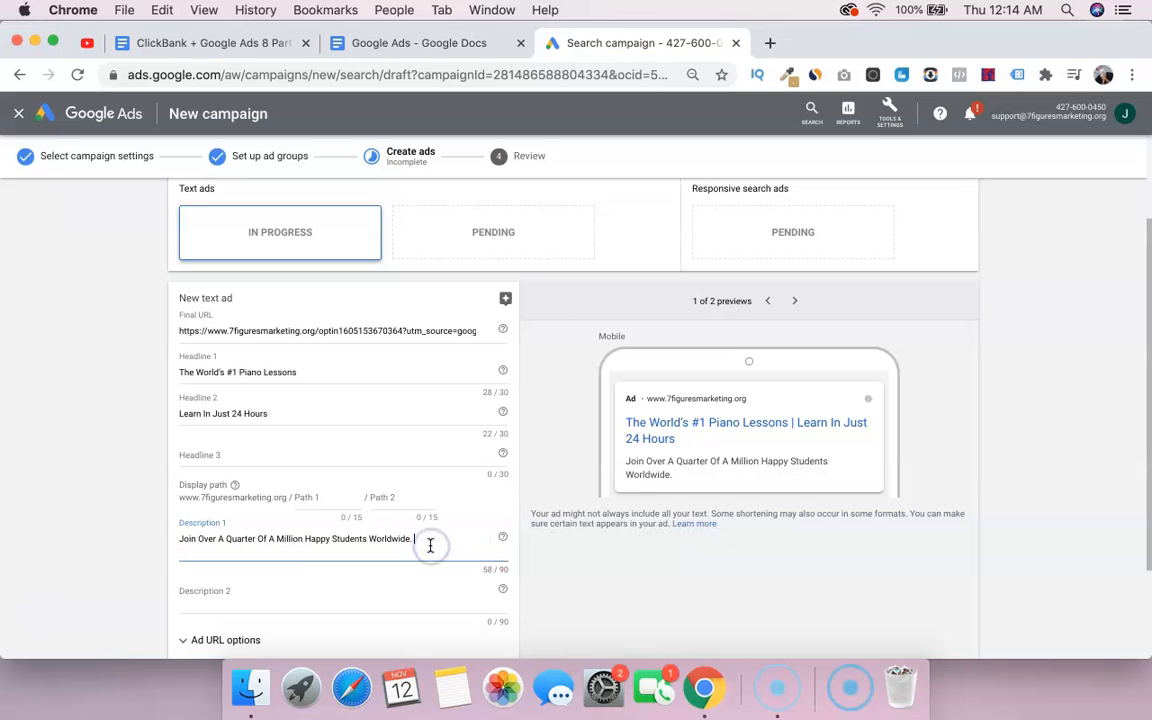
{"action": "left_click", "coordinate": [310, 593]}
{"action": "key", "text": "super+v"}
{"action": "scroll", "coordinate": [160, 562], "scroll_direction": "down", "scroll_amount": 2}
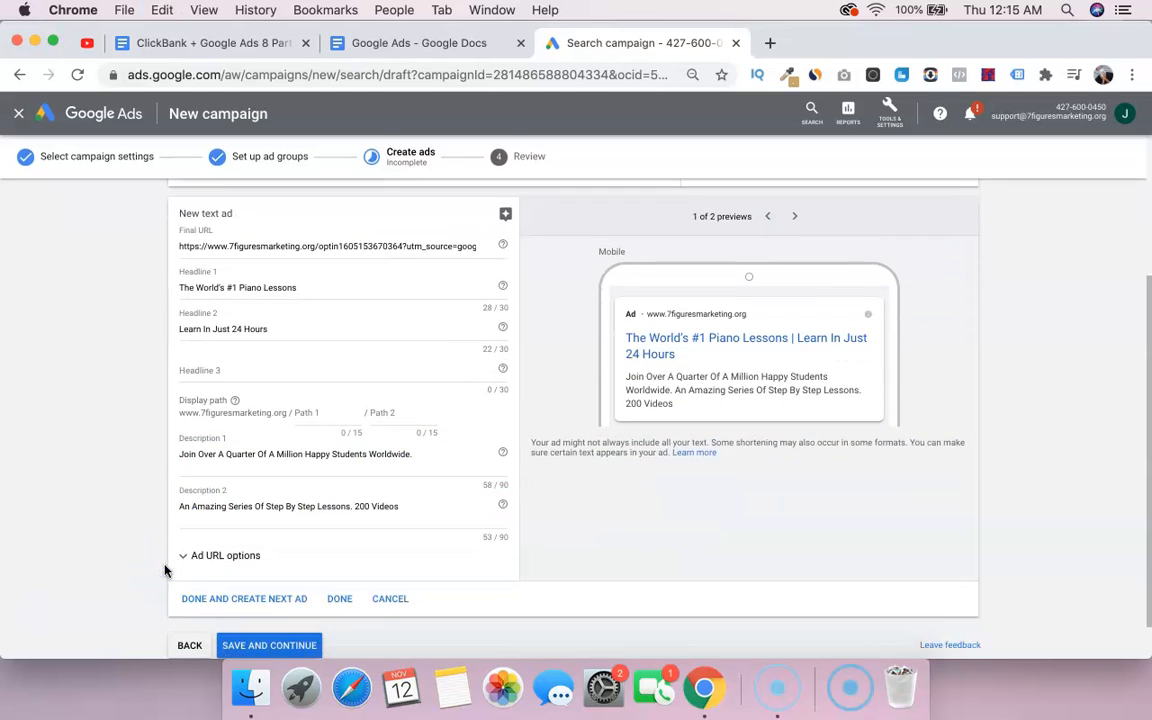
Review the completed first text ad, finish it without adding URL options, and start the next text ad.
{"action": "left_click", "coordinate": [193, 532]}
{"action": "left_click", "coordinate": [193, 535]}
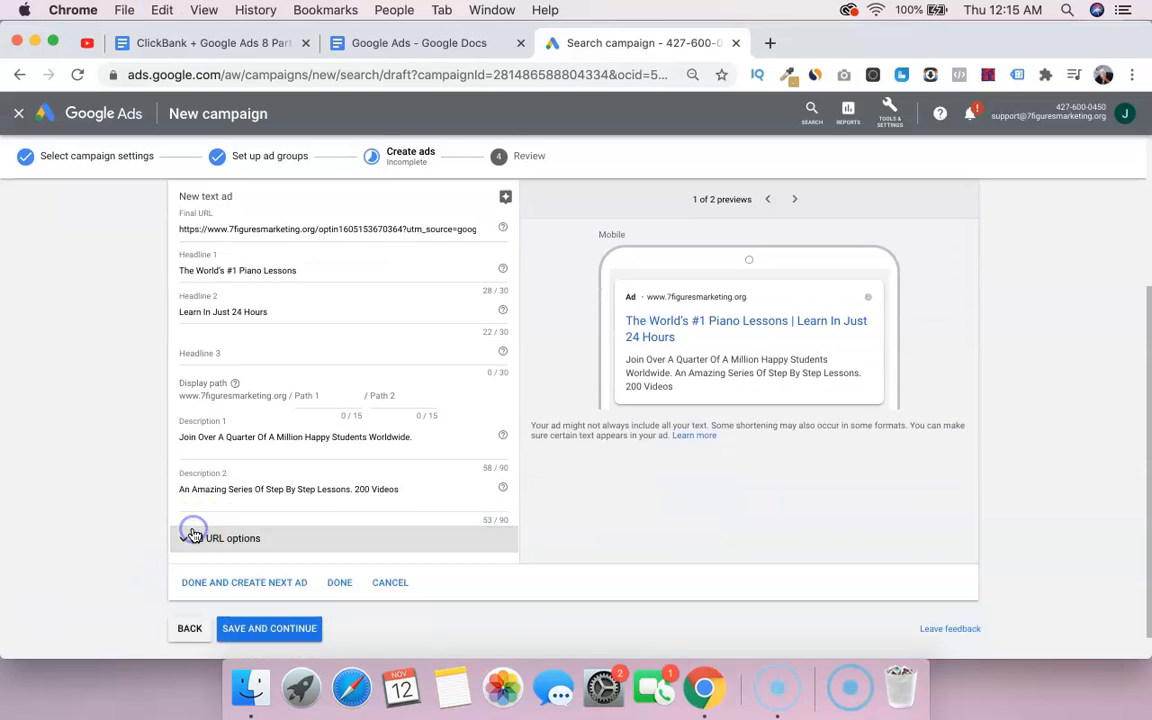
{"action": "scroll", "coordinate": [195, 536], "scroll_direction": "down", "scroll_amount": 1}
{"action": "scroll", "coordinate": [195, 536], "scroll_direction": "up", "scroll_amount": 4}
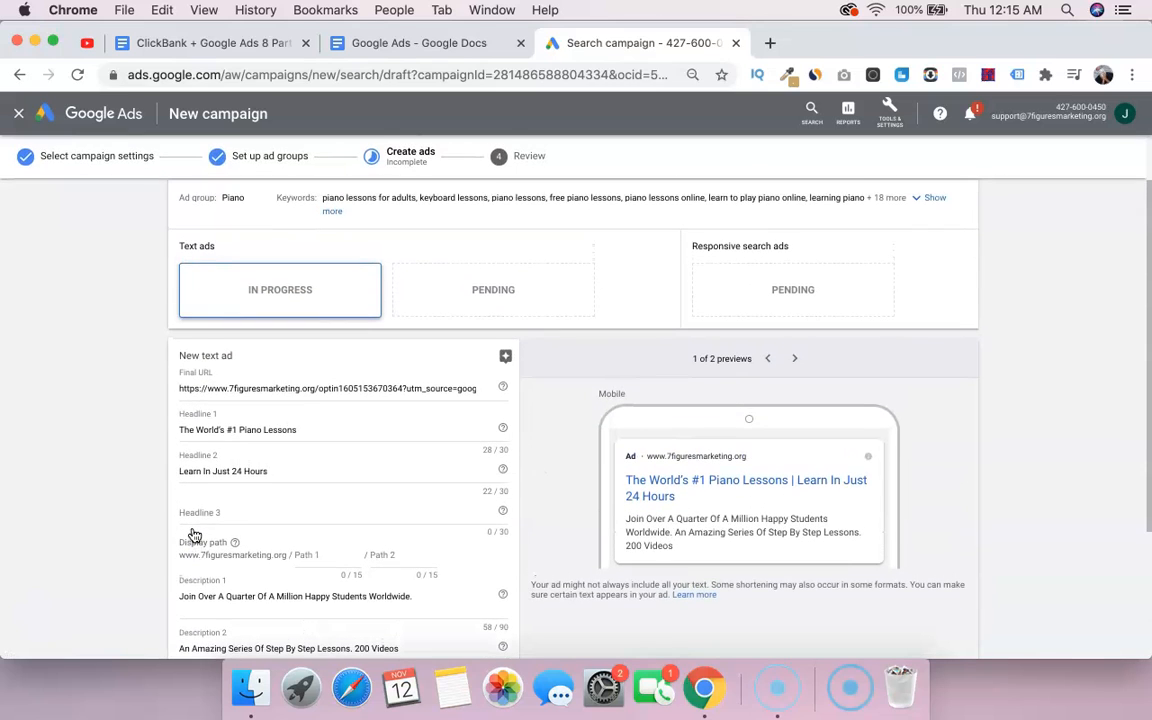
{"action": "scroll", "coordinate": [195, 536], "scroll_direction": "down", "scroll_amount": 2}
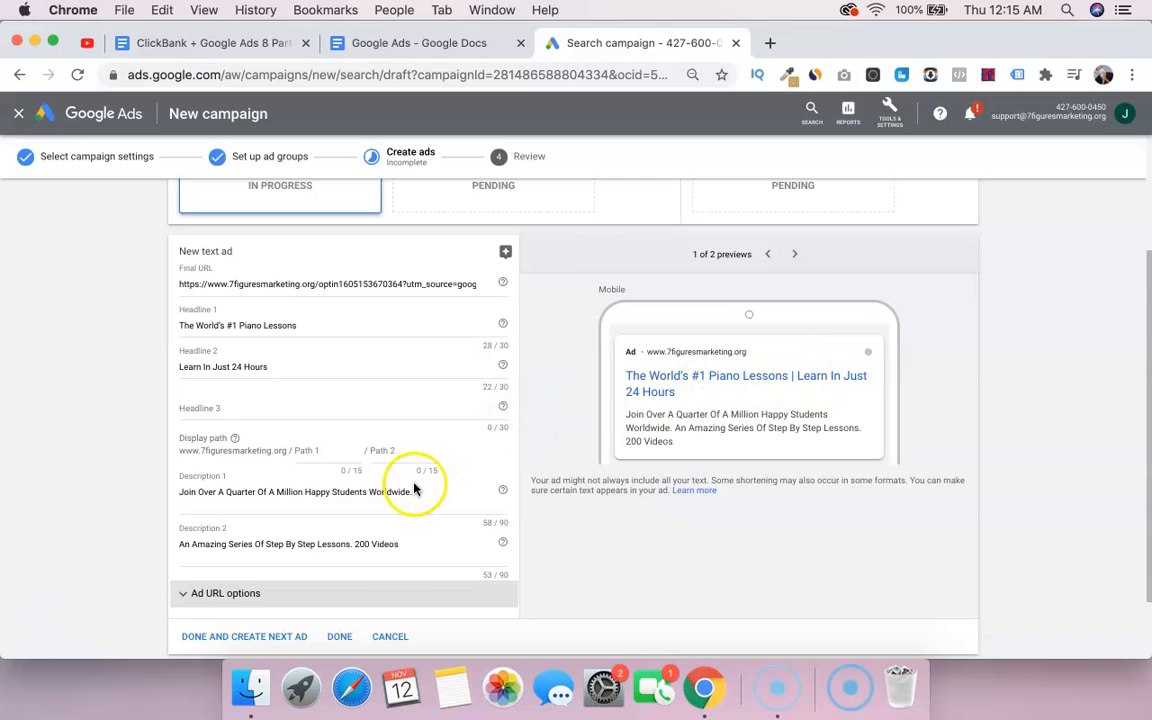
{"action": "scroll", "coordinate": [405, 490], "scroll_direction": "down", "scroll_amount": 2}
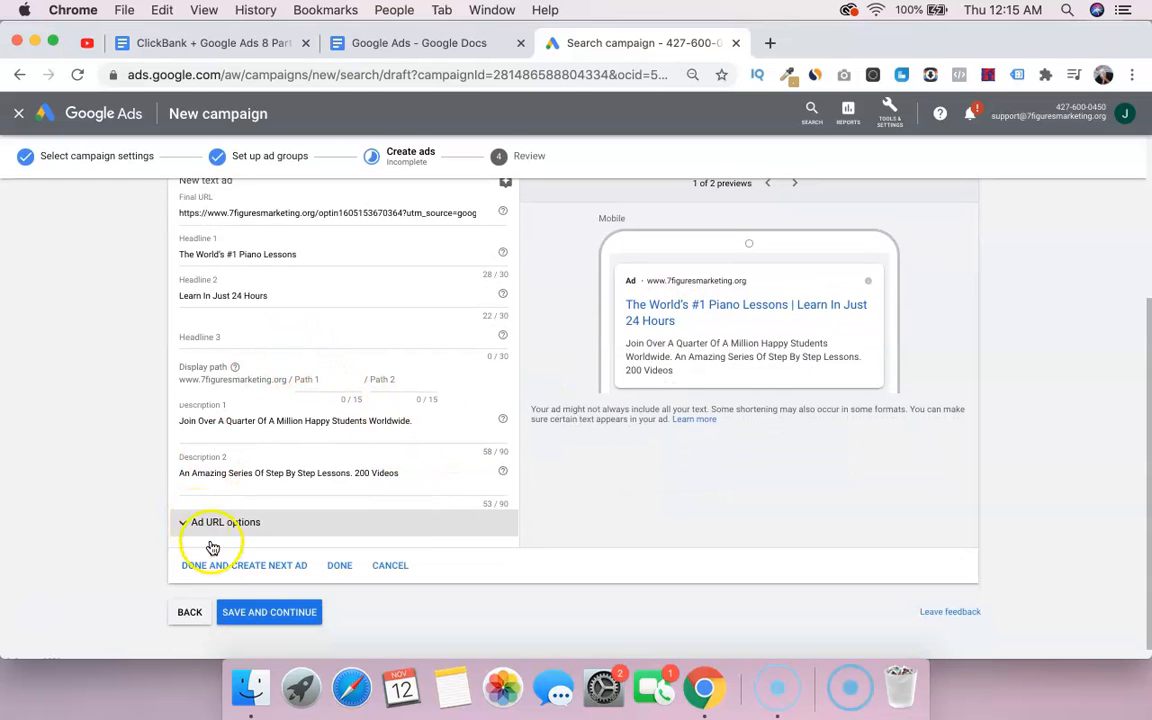
{"action": "left_click", "coordinate": [290, 566]}
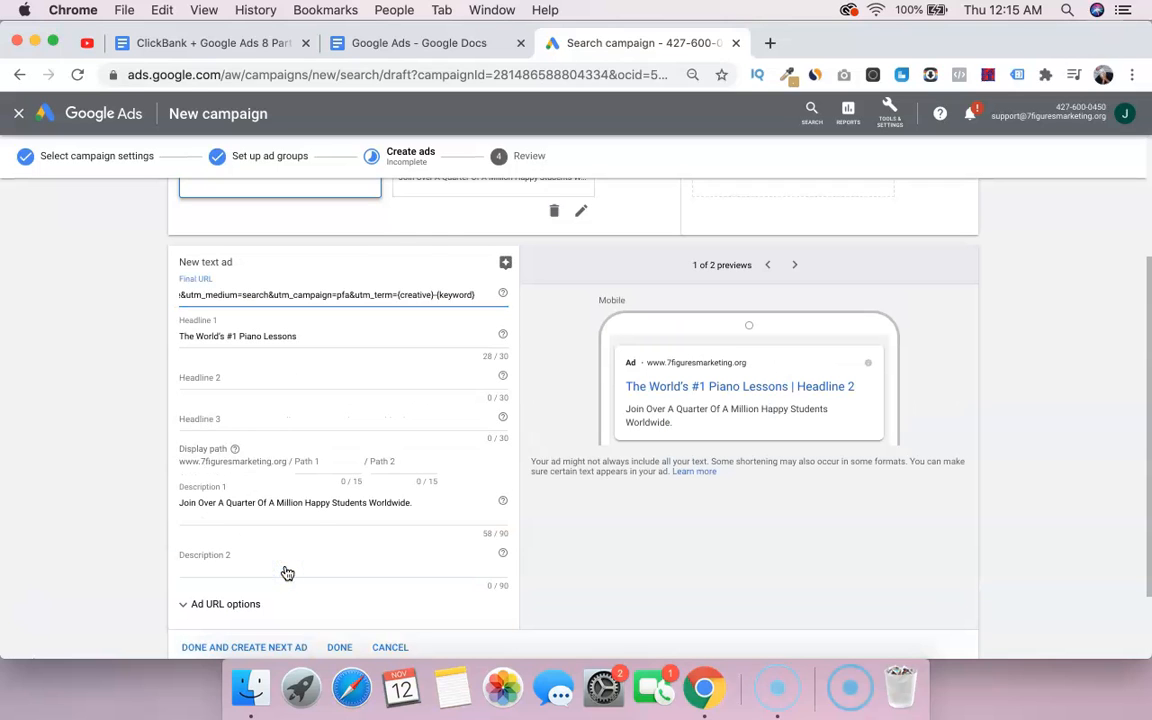
Mark the first ad's headline and description in the ads document as used by making them underlined and bold.
{"action": "left_click", "coordinate": [402, 45]}
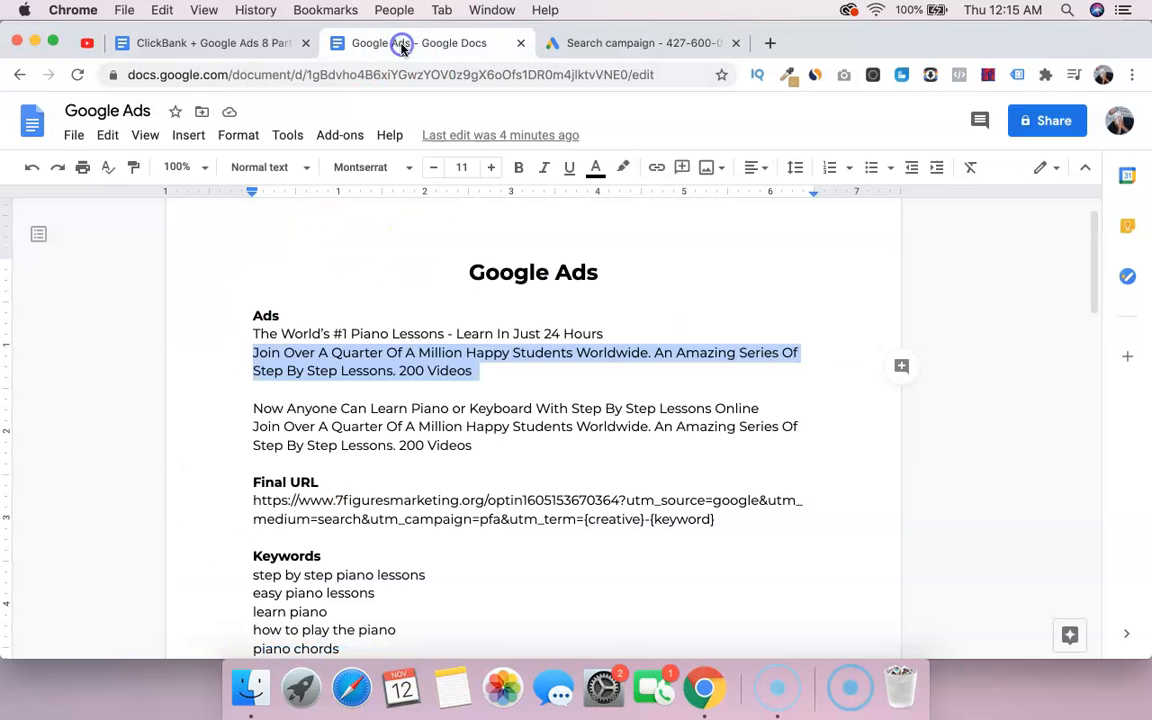
{"action": "left_click", "coordinate": [253, 333]}
{"action": "left_click_drag", "start_coordinate": [253, 333], "coordinate": [485, 366]}
{"action": "left_click", "coordinate": [568, 168]}
{"action": "left_click", "coordinate": [519, 168]}
Replace headline 1 of the new text ad with "Now Anyone Can Learn Piano or Keyboard With Step By Step Lessons Online" from the ads document.
{"action": "left_click", "coordinate": [327, 445]}
{"action": "left_click", "coordinate": [281, 408]}
{"action": "left_click_drag", "start_coordinate": [281, 408], "coordinate": [759, 408]}
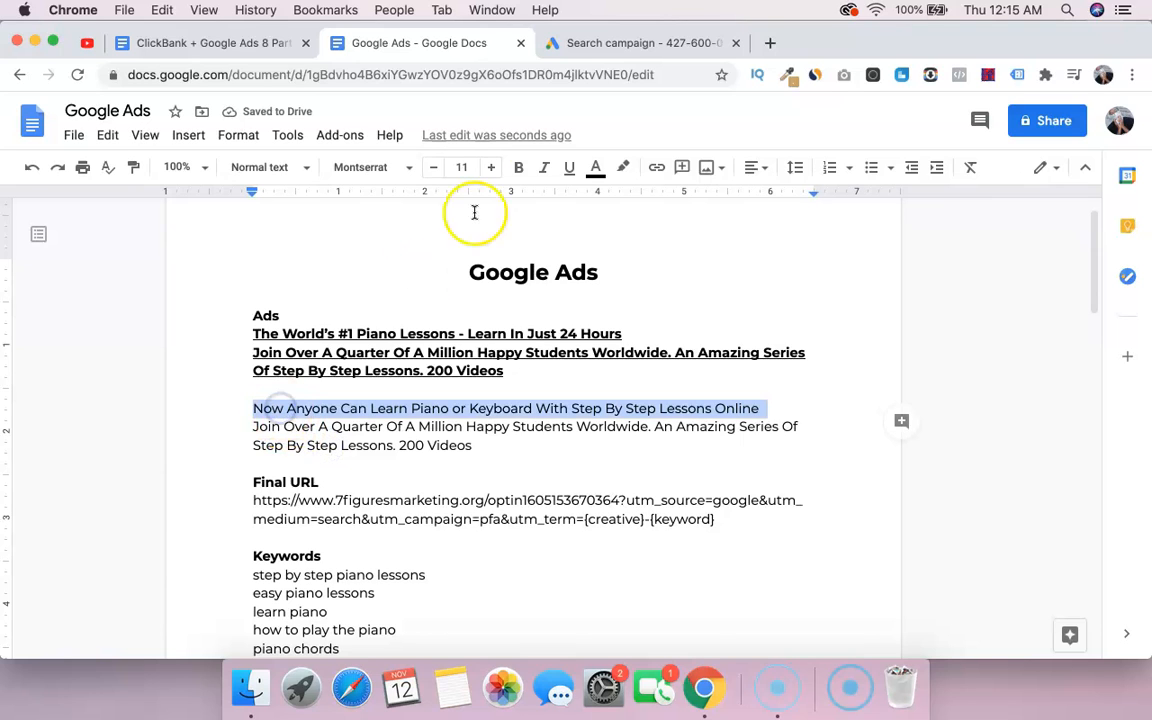
{"action": "left_click", "coordinate": [609, 44]}
{"action": "triple_click", "coordinate": [237, 336]}
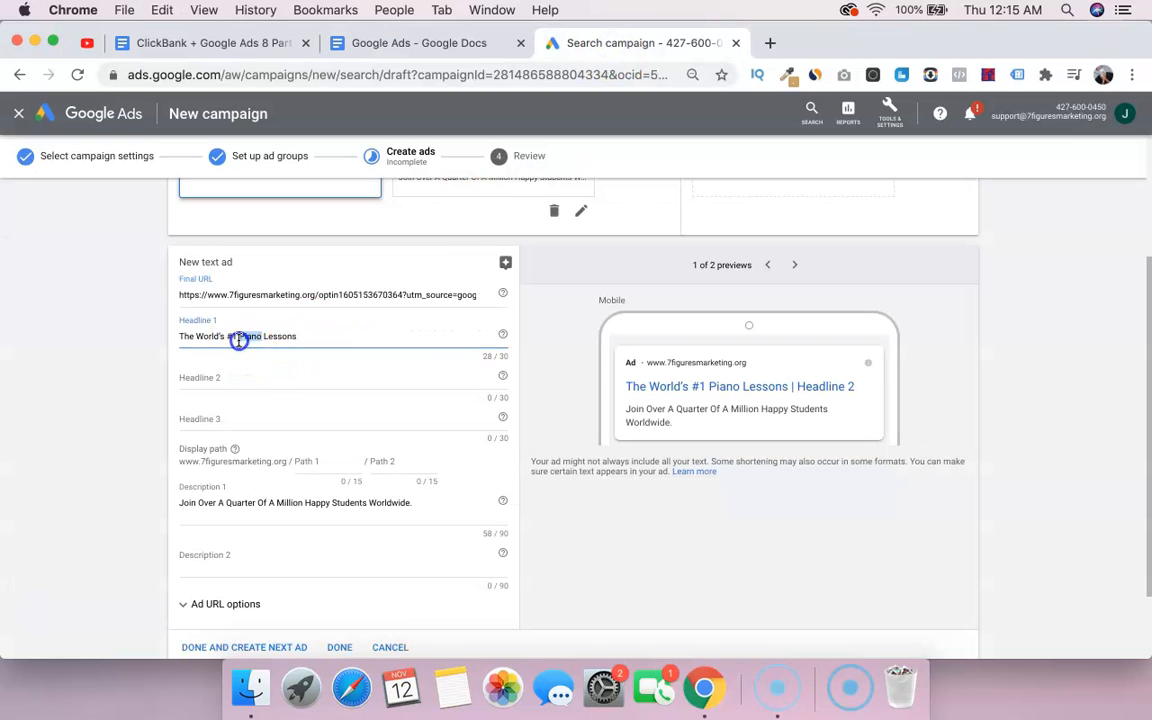
{"action": "key", "text": "super+v"}
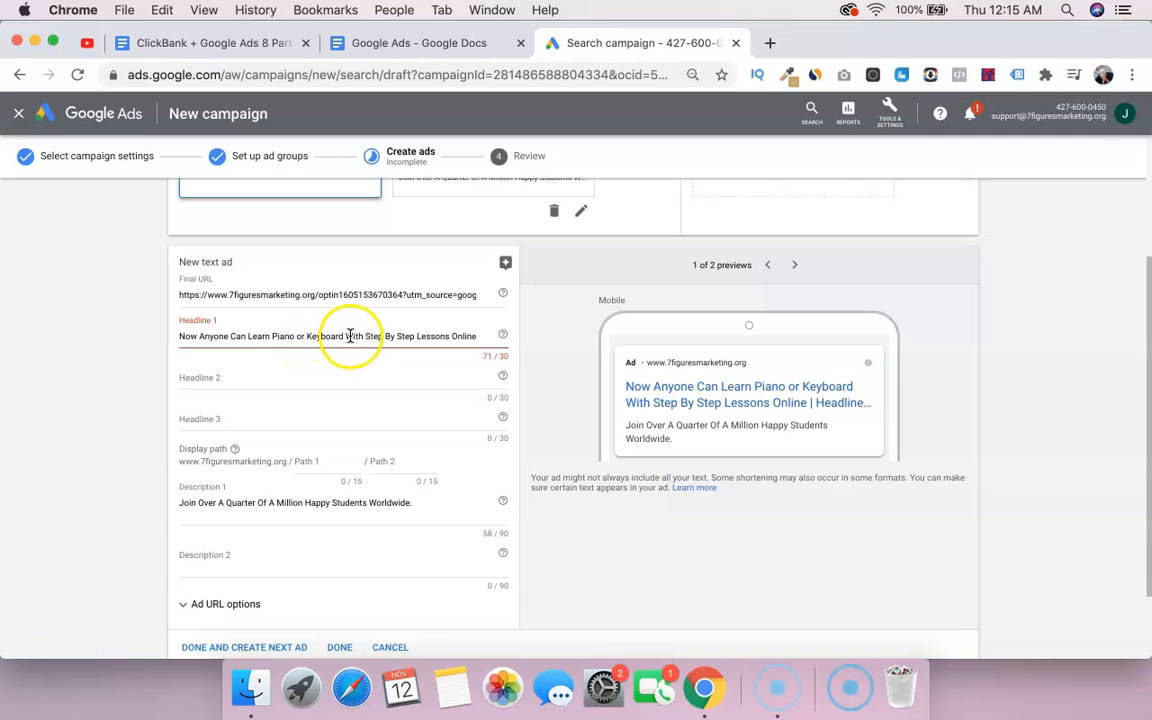
Take "With Step By Step Lessons Online" out of headline 1 and place it in headline 3.
{"action": "left_click_drag", "start_coordinate": [345, 336], "coordinate": [504, 339]}
{"action": "key", "text": "BackSpace"}
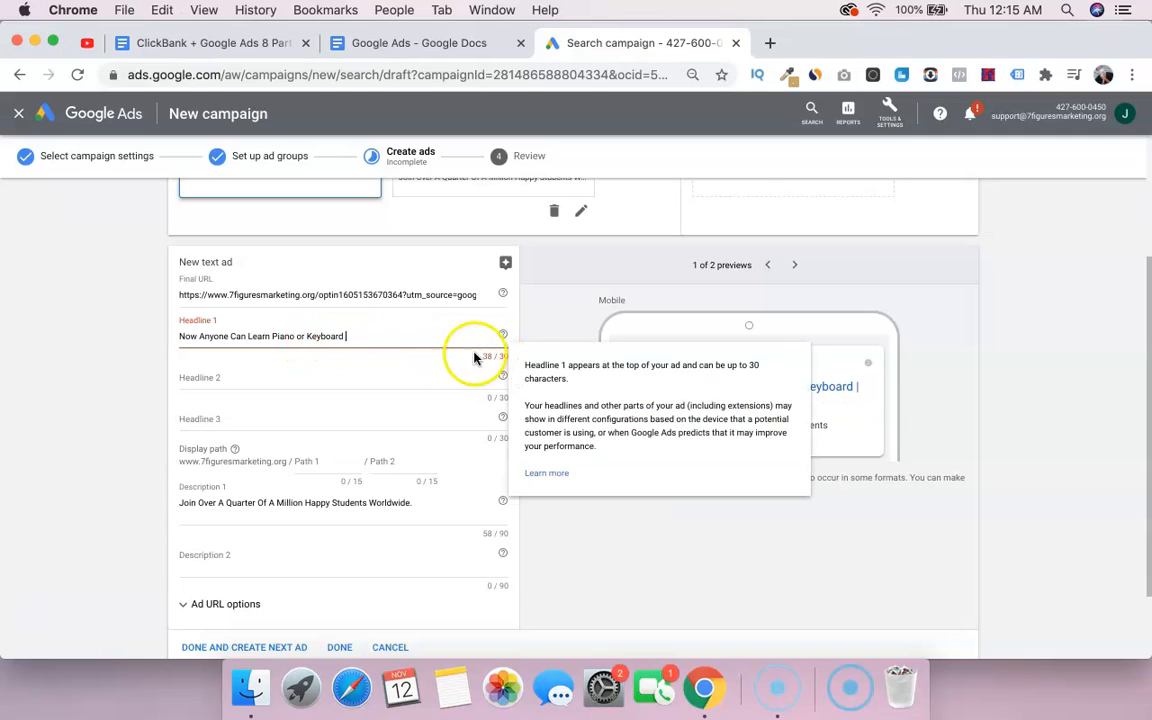
{"action": "left_click", "coordinate": [288, 379]}
{"action": "key", "text": "super+v"}
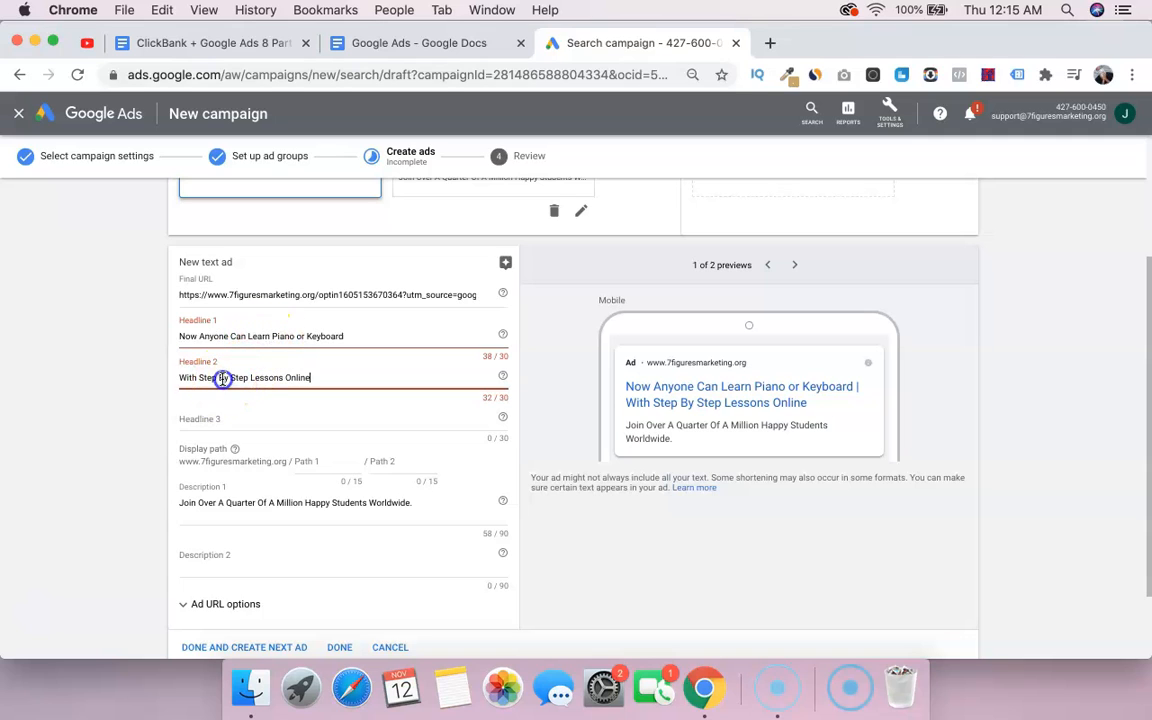
{"action": "key", "text": "ctrl+x"}
{"action": "left_click", "coordinate": [219, 411]}
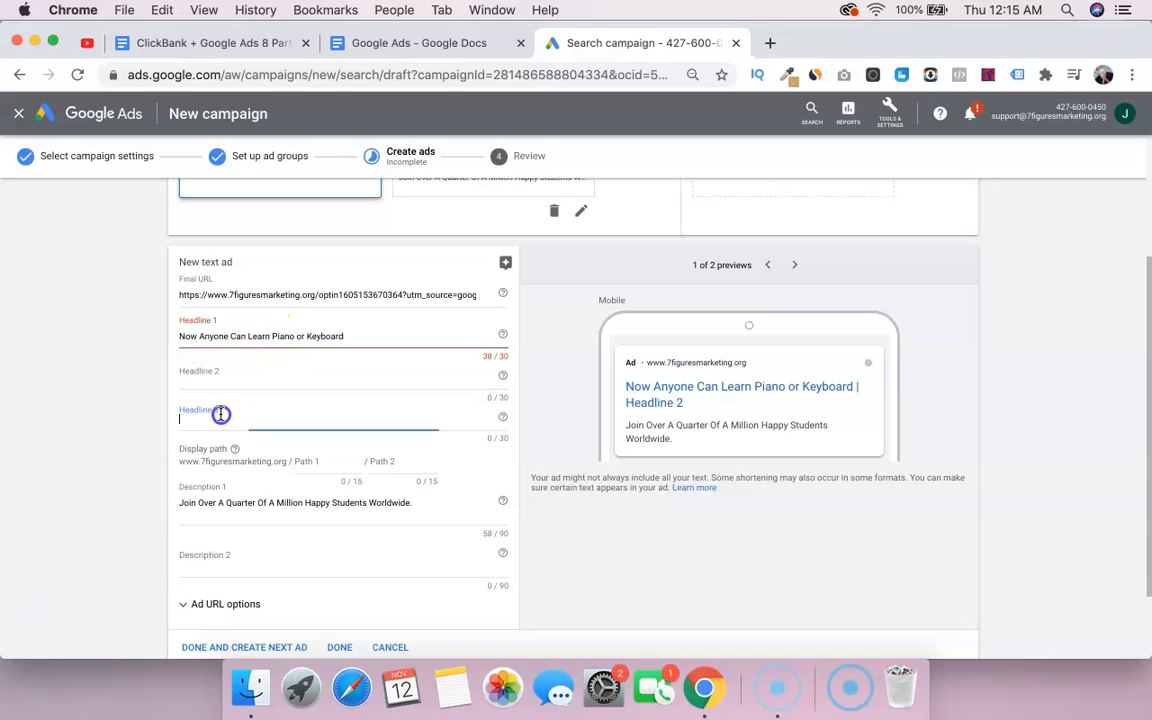
{"action": "key", "text": "ctrl+v"}
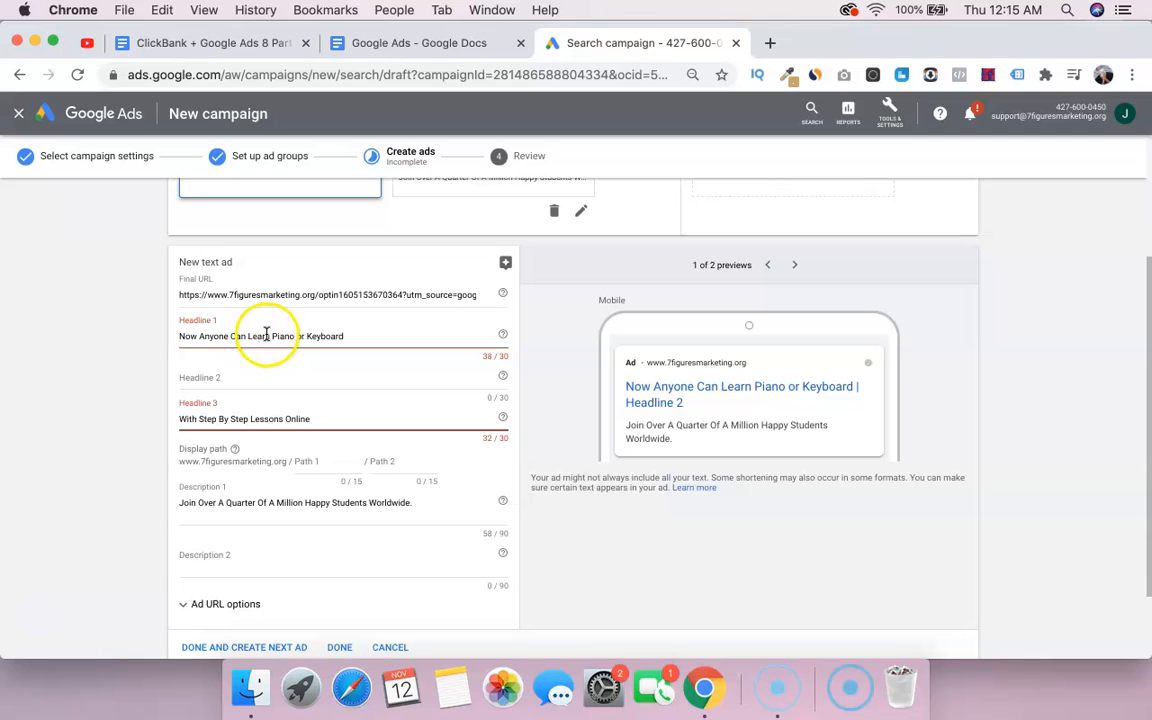
Move "Piano or Keyboard" from headline 1 to headline 2, leaving "Now Anyone Can Learn" as headline 1.
{"action": "left_click_drag", "start_coordinate": [272, 336], "coordinate": [356, 337]}
{"action": "key", "text": "cmd+x"}
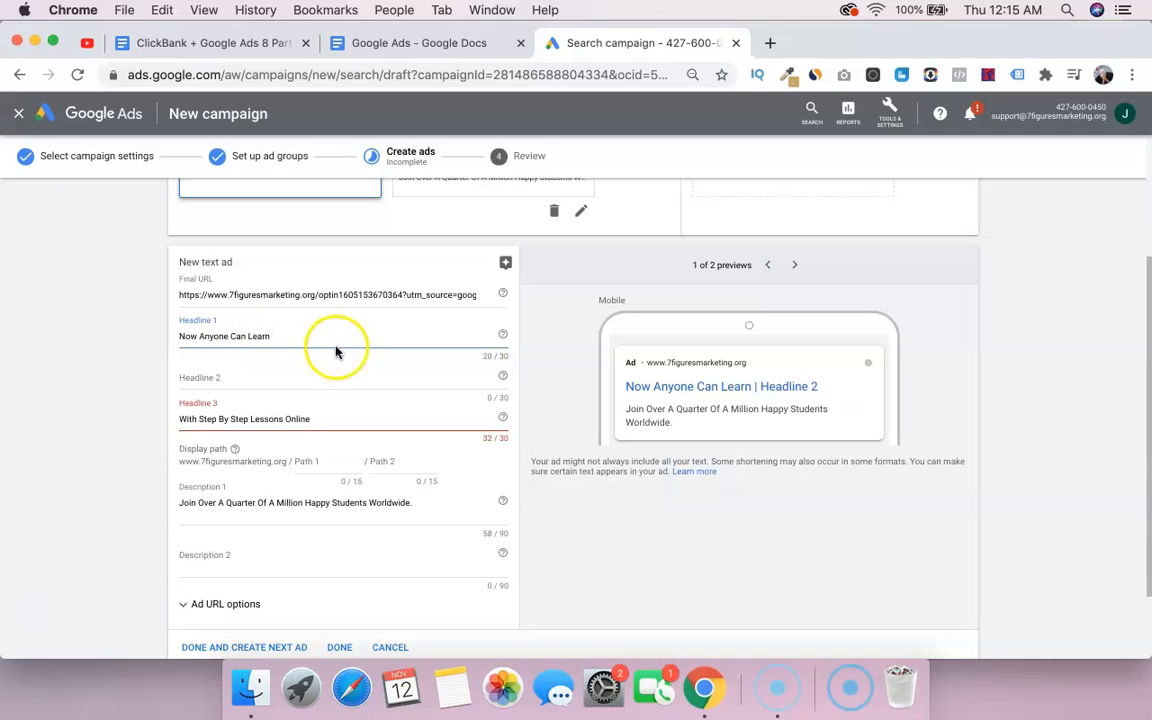
{"action": "left_click", "coordinate": [282, 389]}
{"action": "key", "text": "cmd+v"}
{"action": "left_click", "coordinate": [283, 338]}
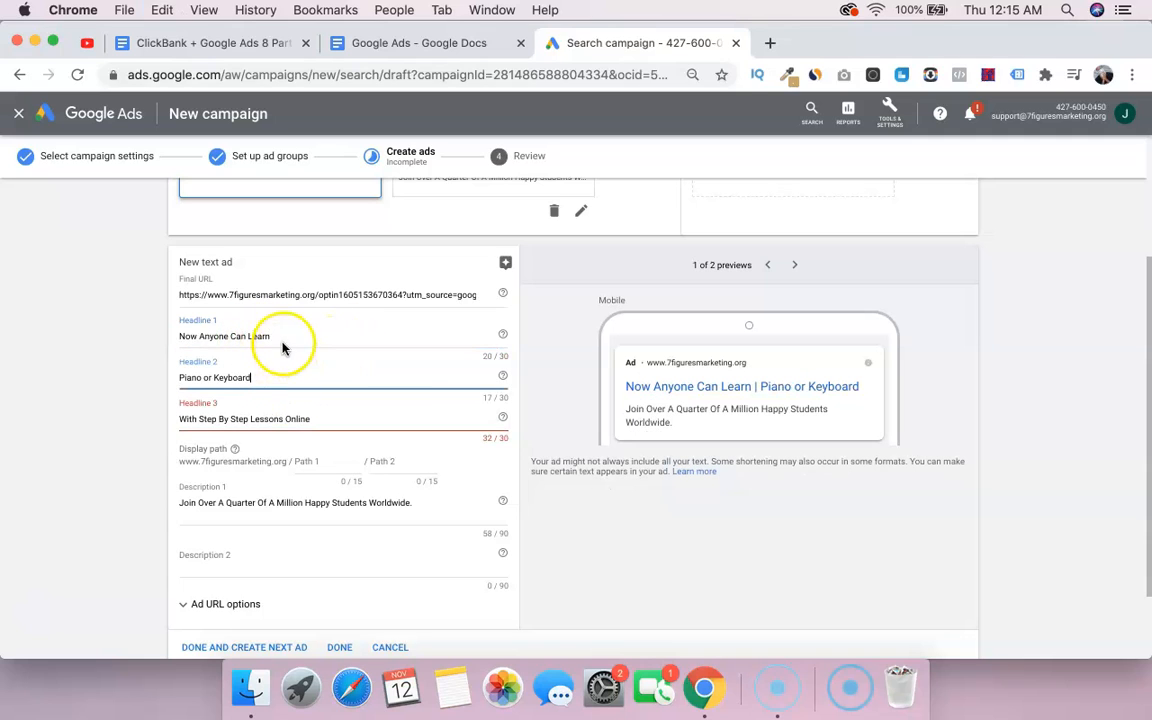
{"action": "left_click", "coordinate": [145, 397]}
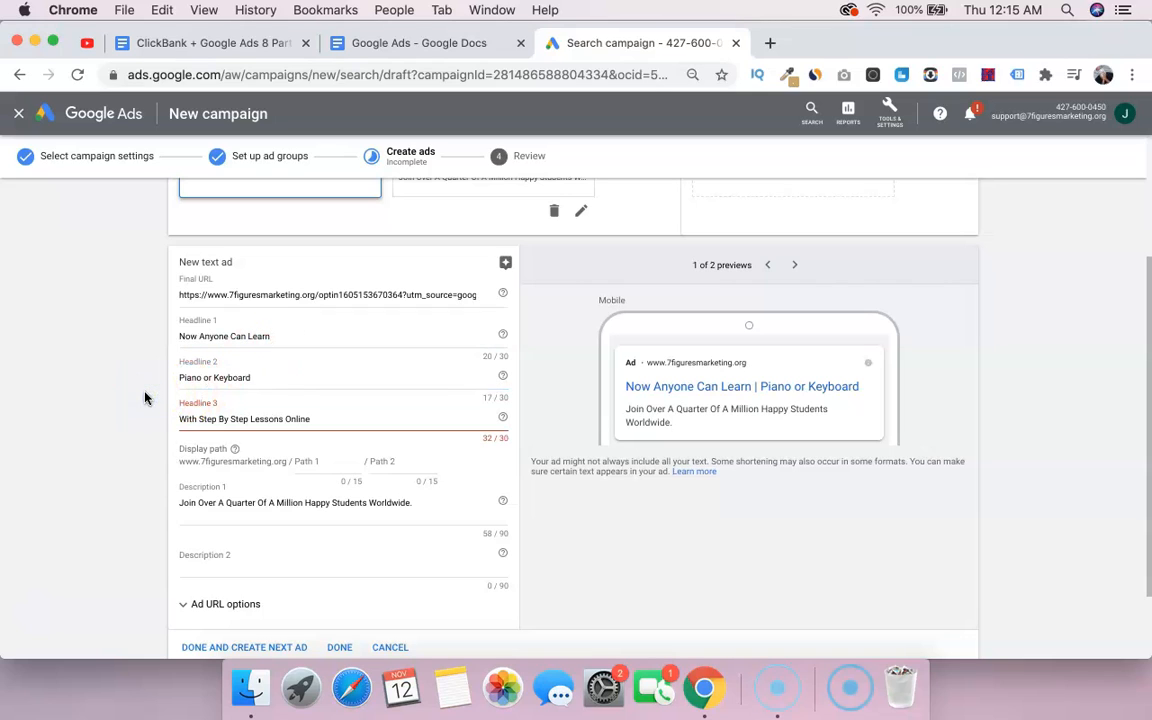
Shorten headline 2 to "Piano Keyboard", clear headline 3, and try putting "With Step By Step Lessons Online" in front of it.
{"action": "left_click", "coordinate": [214, 378]}
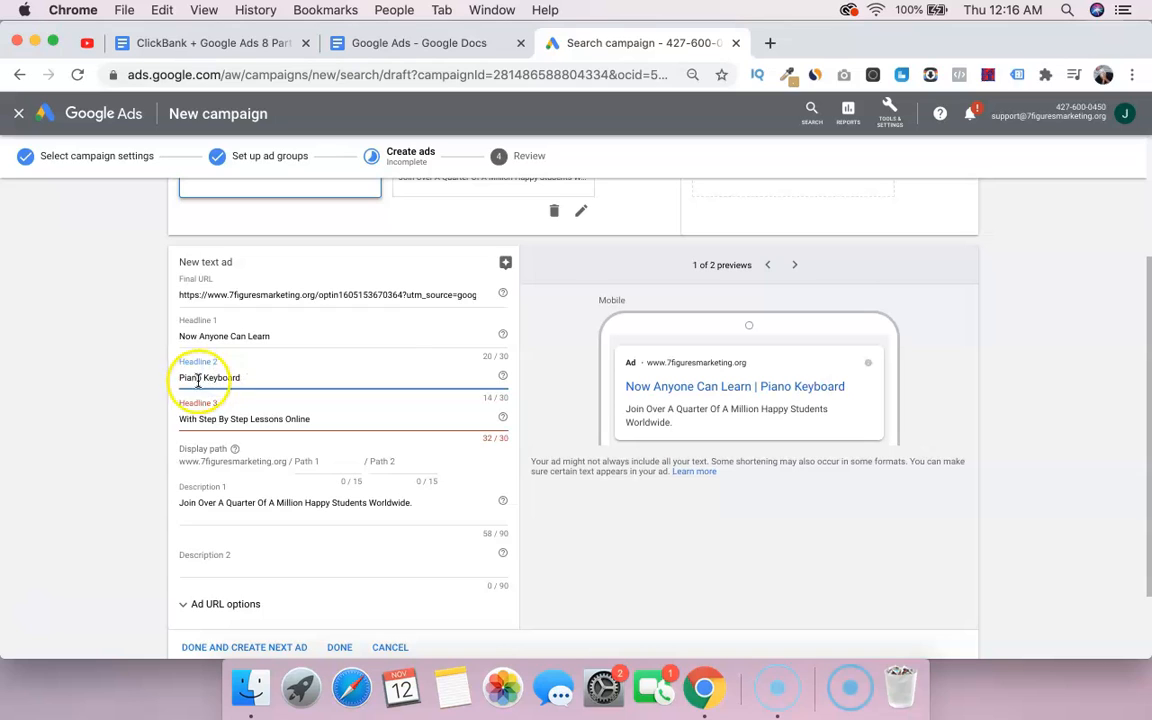
{"action": "left_click", "coordinate": [182, 418]}
{"action": "key", "text": "super+a"}
{"action": "key", "text": "BackSpace"}
{"action": "left_click", "coordinate": [183, 377]}
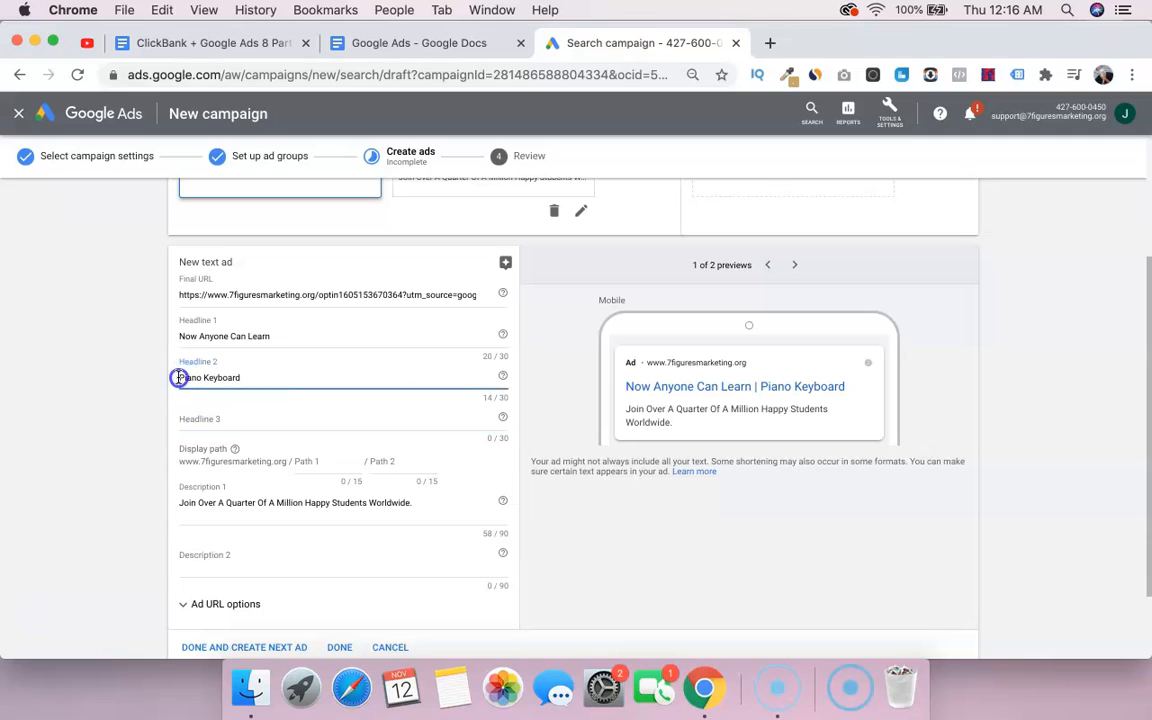
{"action": "key", "text": "super+v"}
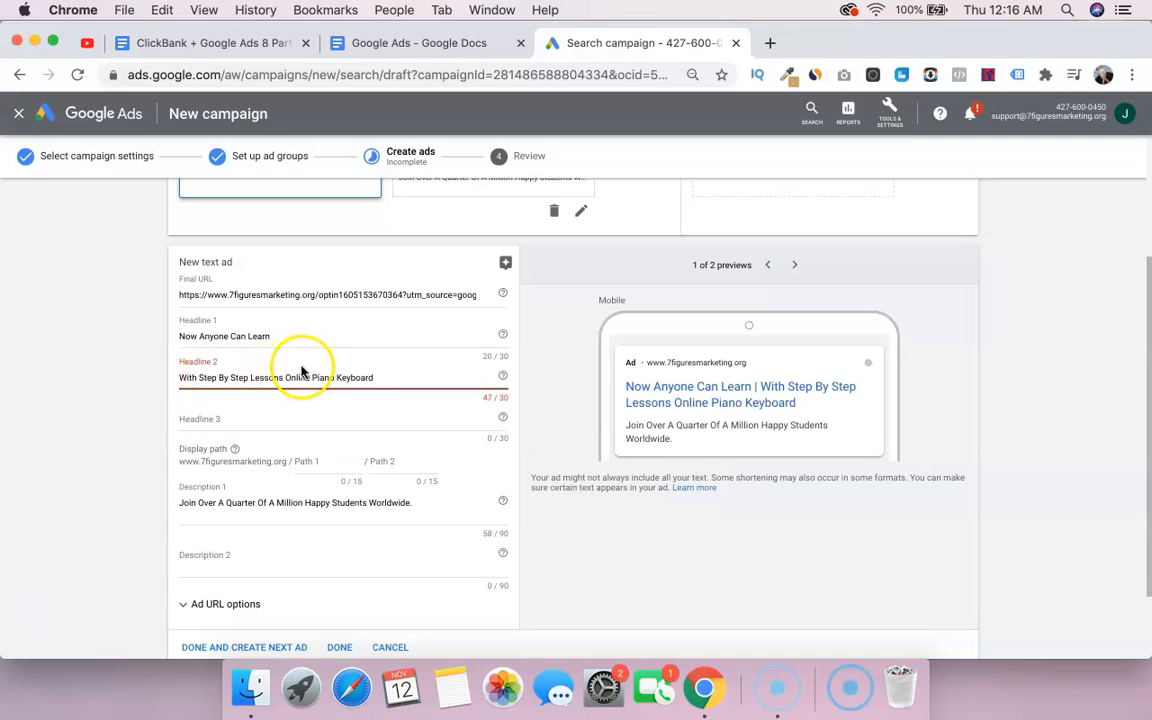
Clear headline 2 completely and recheck the second ad's wording in the ads document.
{"action": "key", "text": "super+shift+Left"}
{"action": "key", "text": "BackSpace"}
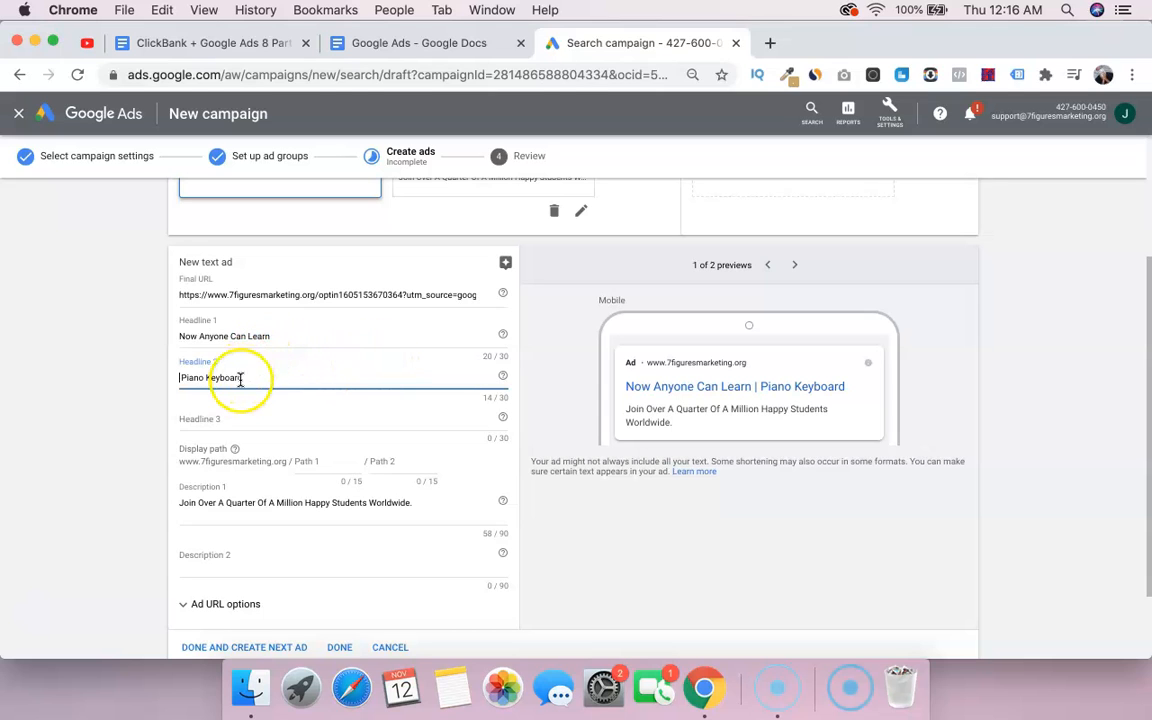
{"action": "key", "text": "super+shift+Left"}
{"action": "key", "text": "BackSpace"}
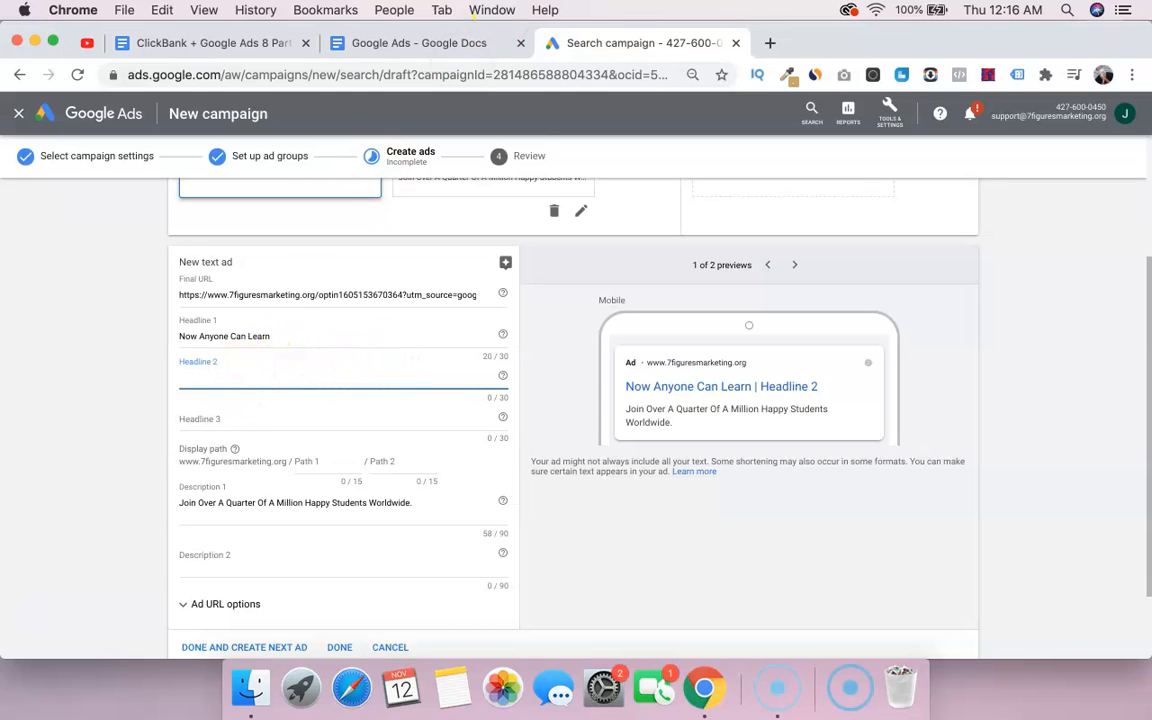
{"action": "left_click", "coordinate": [449, 43]}
{"action": "scroll", "coordinate": [347, 357], "scroll_direction": "down", "scroll_amount": 3}
{"action": "scroll", "coordinate": [347, 357], "scroll_direction": "up", "scroll_amount": 4}
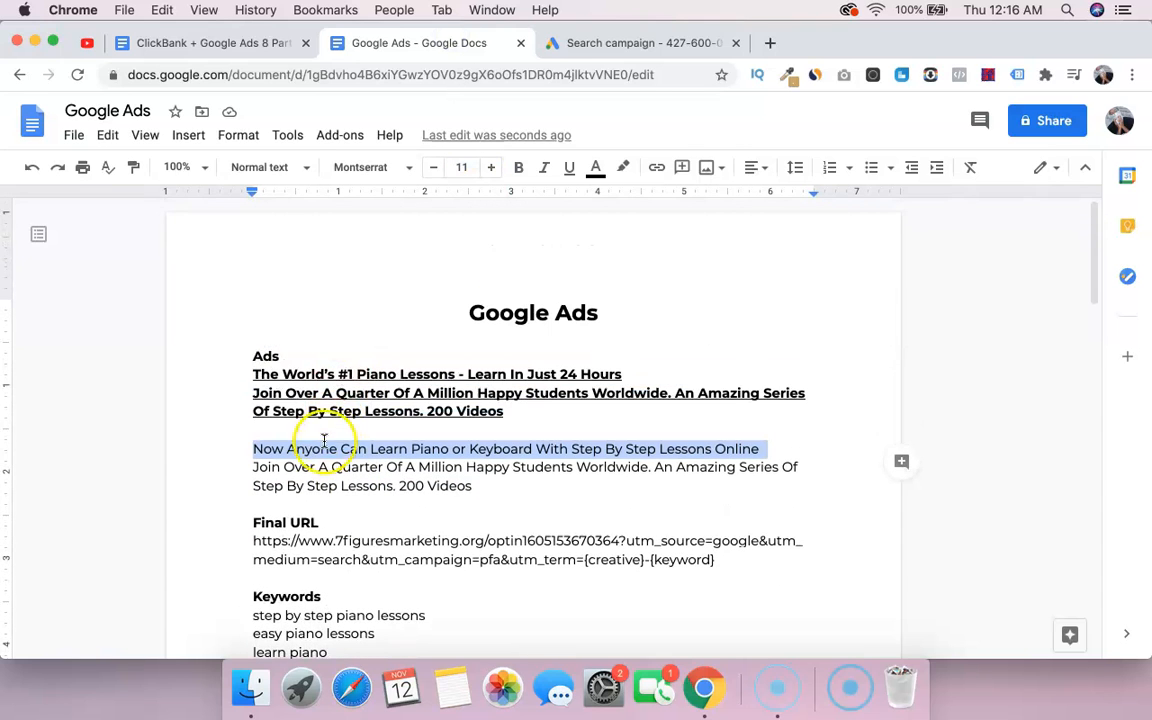
{"action": "left_click", "coordinate": [417, 463]}
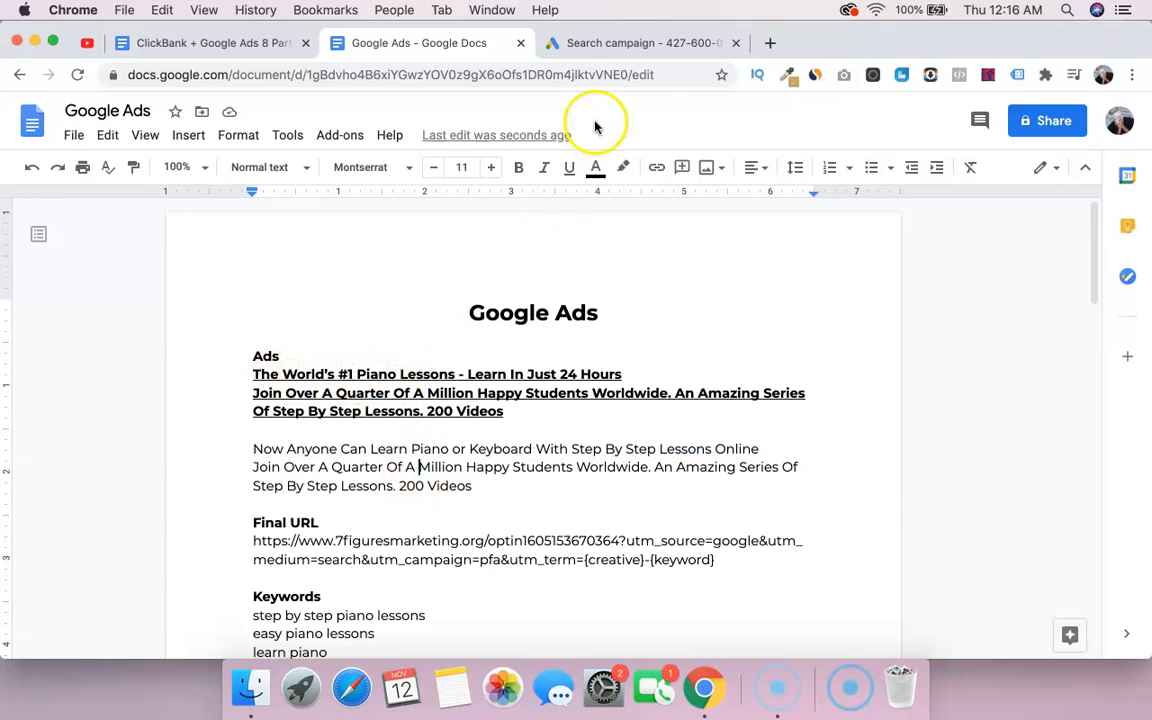
Discard the unfinished second text ad and publish the campaign with only the first text ad.
{"action": "left_click", "coordinate": [588, 44]}
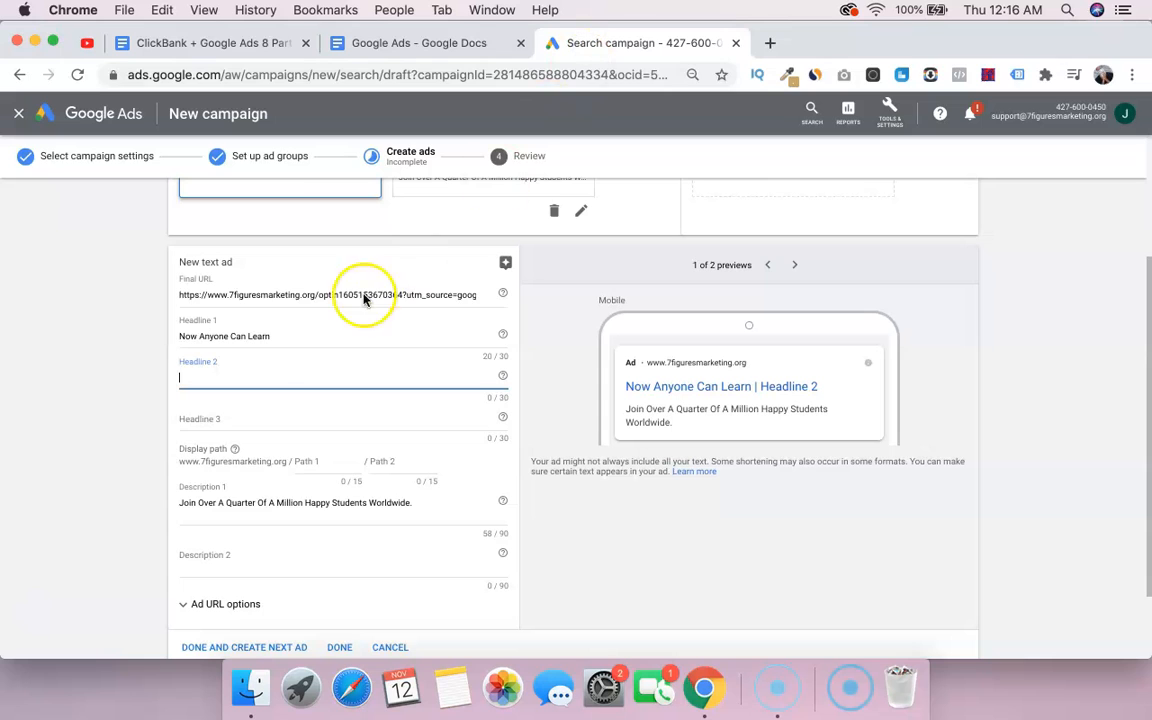
{"action": "scroll", "coordinate": [310, 400], "scroll_direction": "down", "scroll_amount": 2}
{"action": "left_click", "coordinate": [387, 554]}
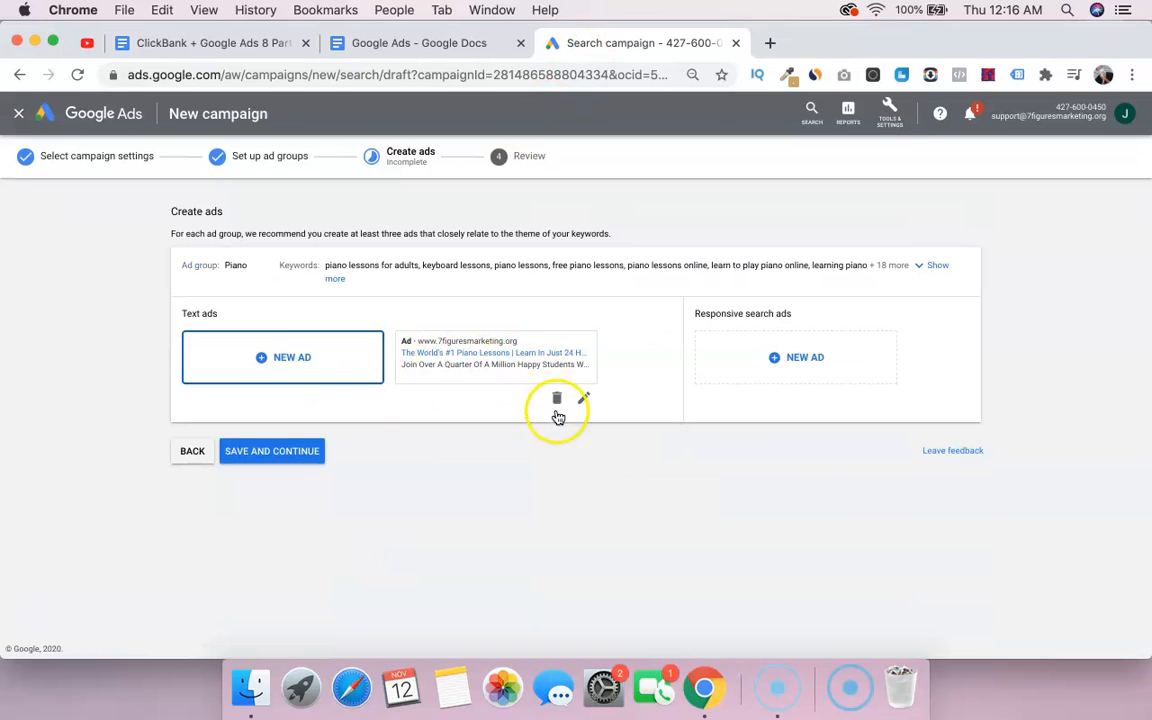
{"action": "left_click", "coordinate": [283, 452]}
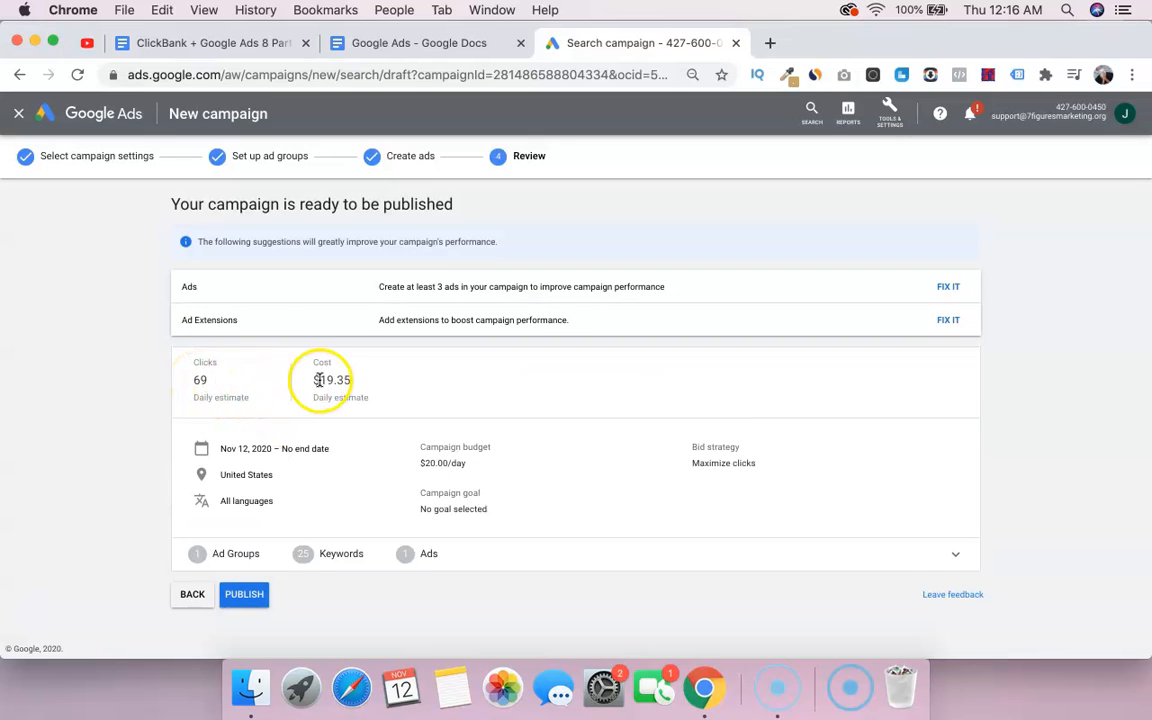
{"action": "left_click", "coordinate": [242, 597]}
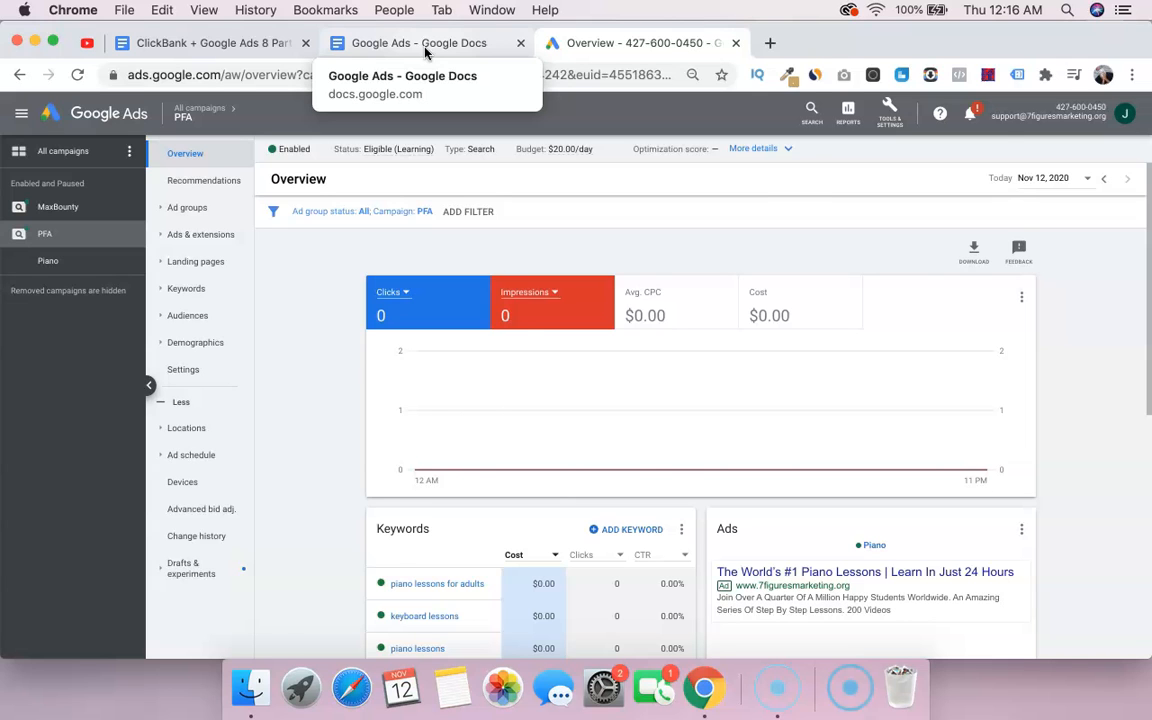
Look through the ad texts and keyword list in the ads document, and return to the campaign overview.
{"action": "left_click", "coordinate": [425, 50]}
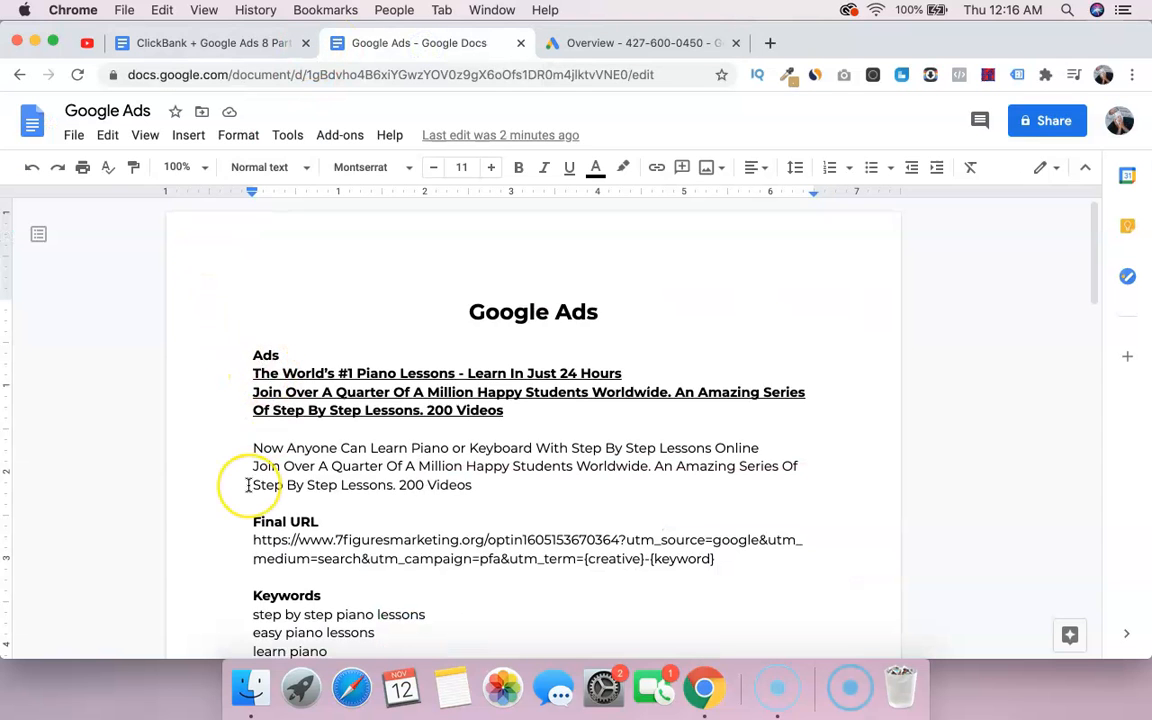
{"action": "scroll", "coordinate": [249, 482], "scroll_direction": "down", "scroll_amount": 10}
{"action": "scroll", "coordinate": [249, 484], "scroll_direction": "up", "scroll_amount": 15}
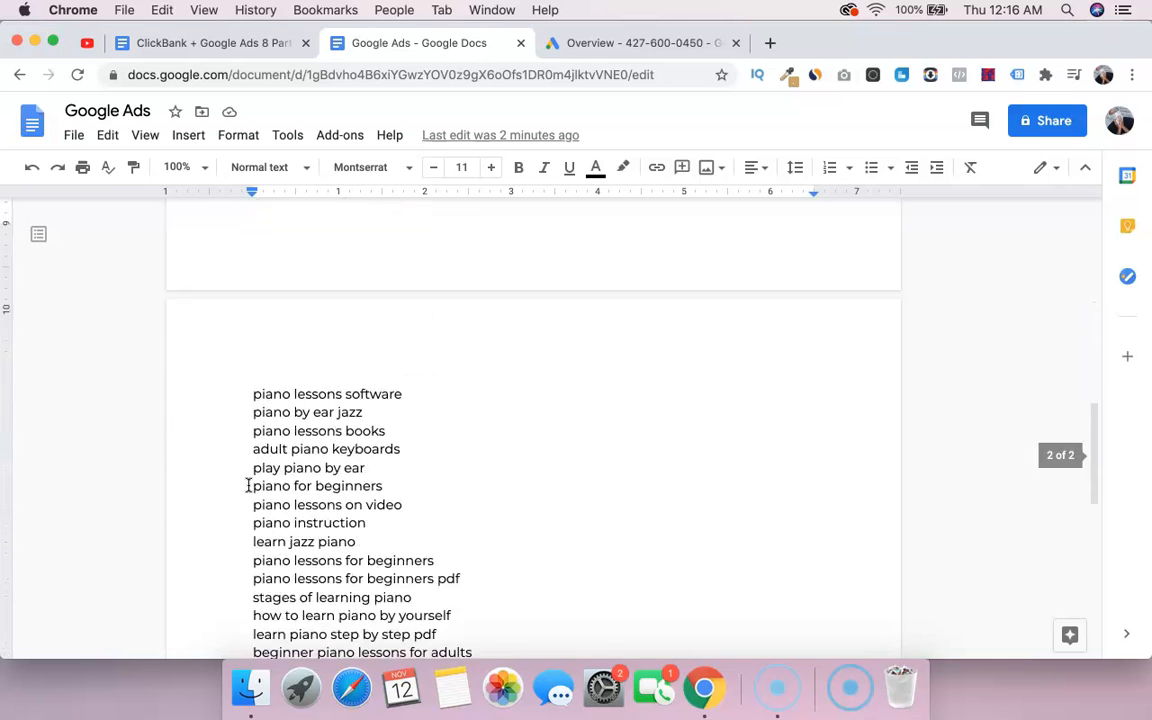
{"action": "left_click", "coordinate": [581, 44]}
Underline "How To Promote ClickBank Products With Google Ads Step By Step Tutorial" in the challenge series document to mark it as completed.
{"action": "left_click_drag", "start_coordinate": [241, 46], "coordinate": [380, 45]}
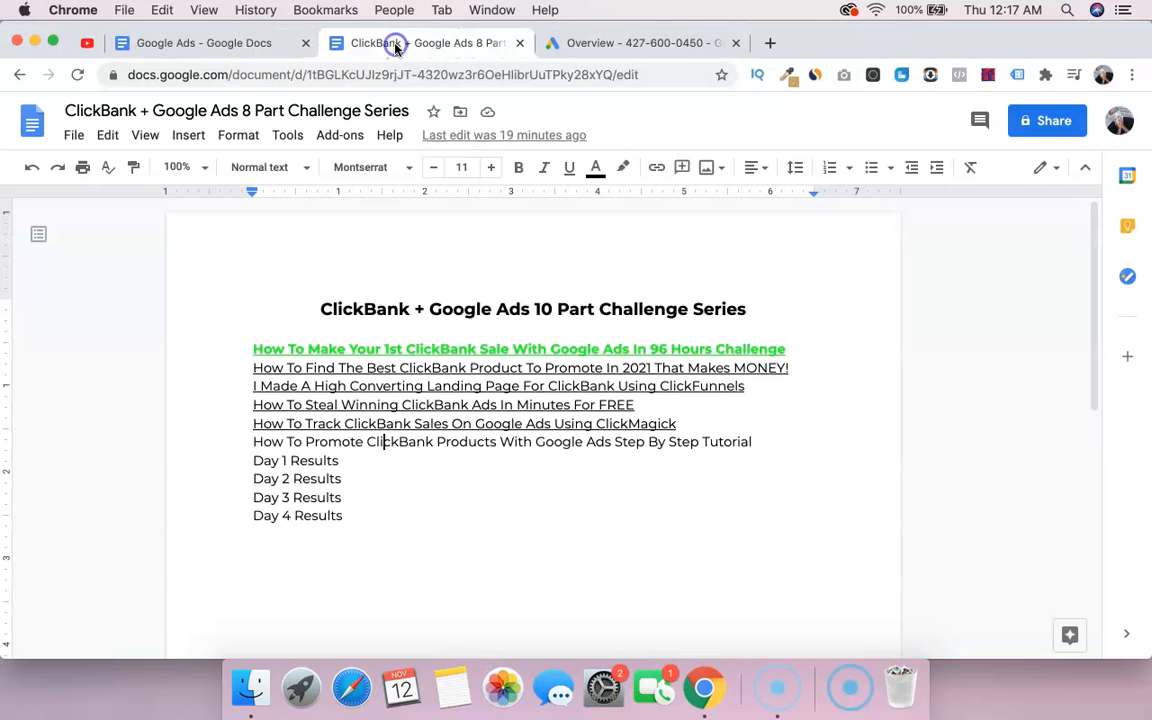
{"action": "triple_click", "coordinate": [264, 443]}
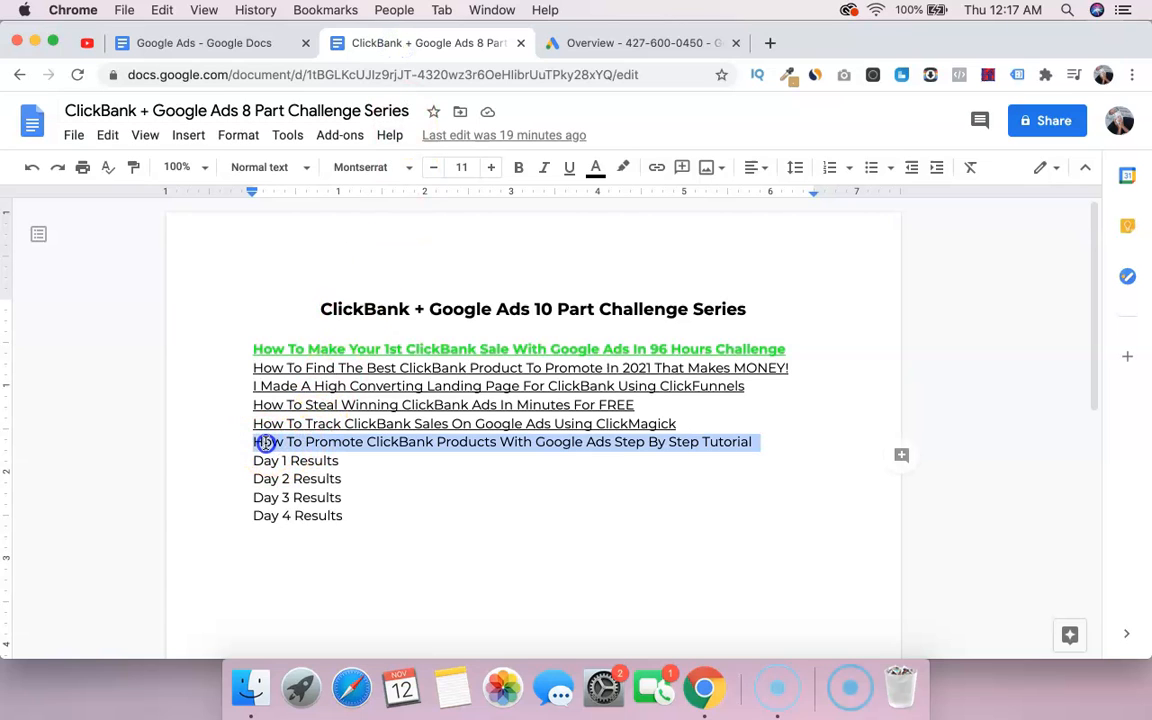
{"action": "left_click", "coordinate": [569, 167]}
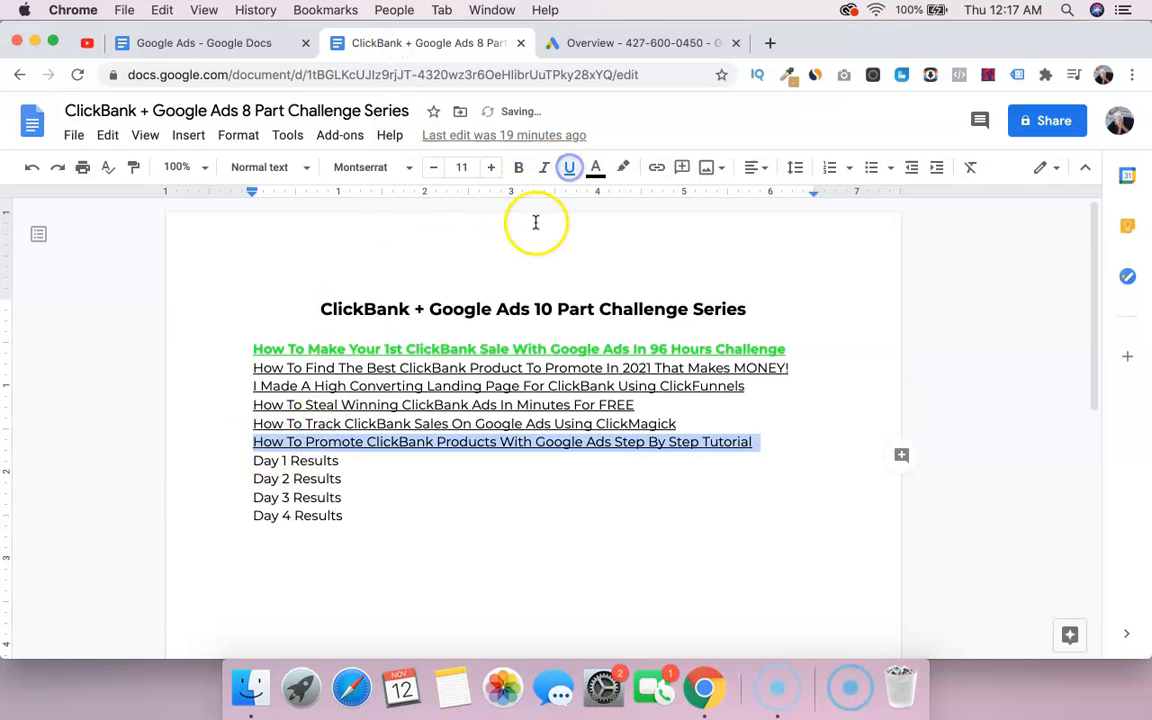
{"action": "left_click", "coordinate": [349, 463]}
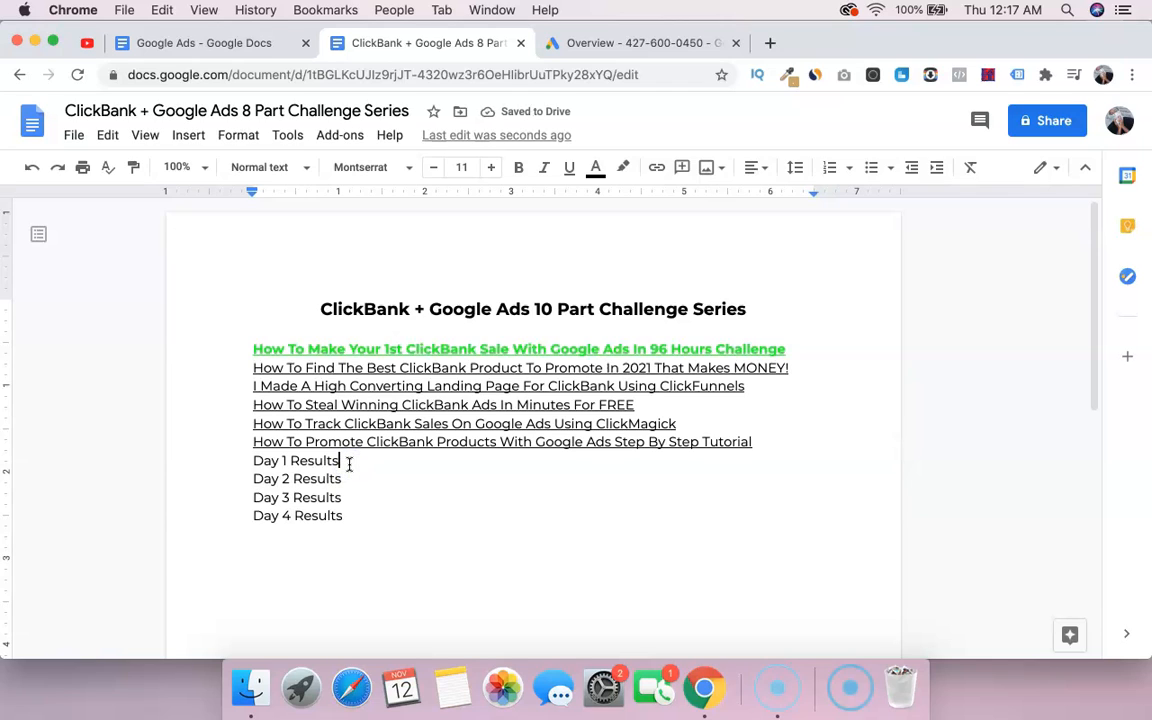
View the PFA campaign overview, and highlight the Day 1 to Day 4 Results lines in the challenge series document.
{"action": "left_click", "coordinate": [592, 43]}
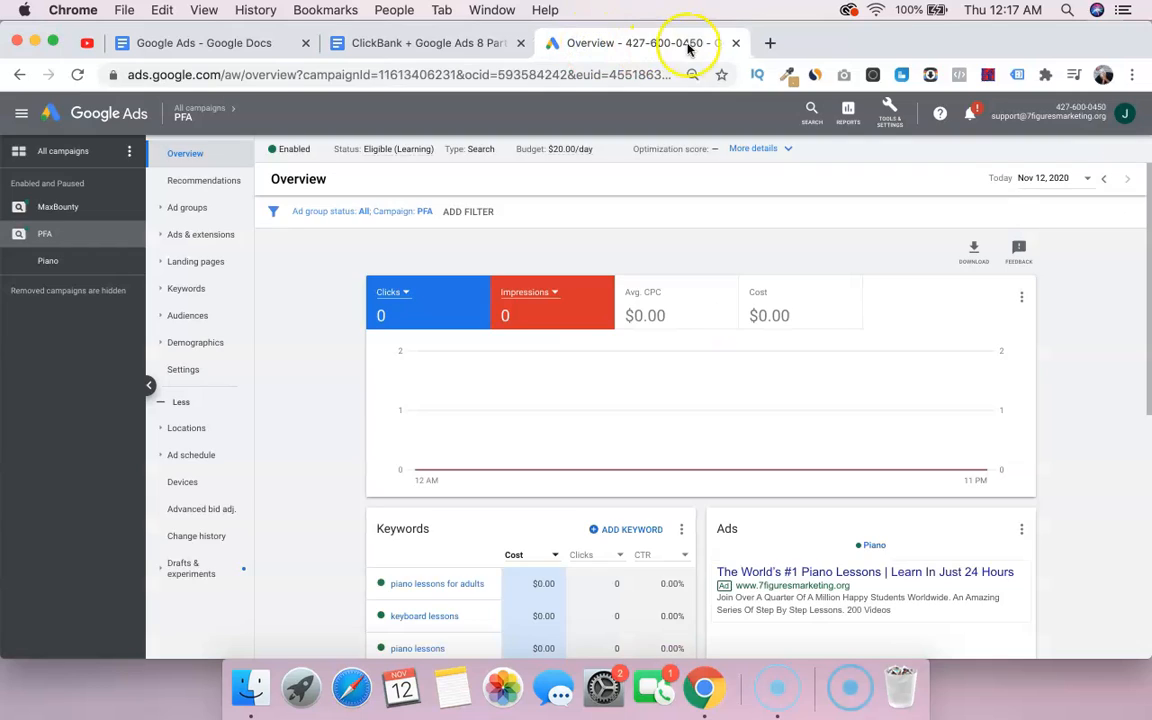
{"action": "left_click", "coordinate": [481, 45]}
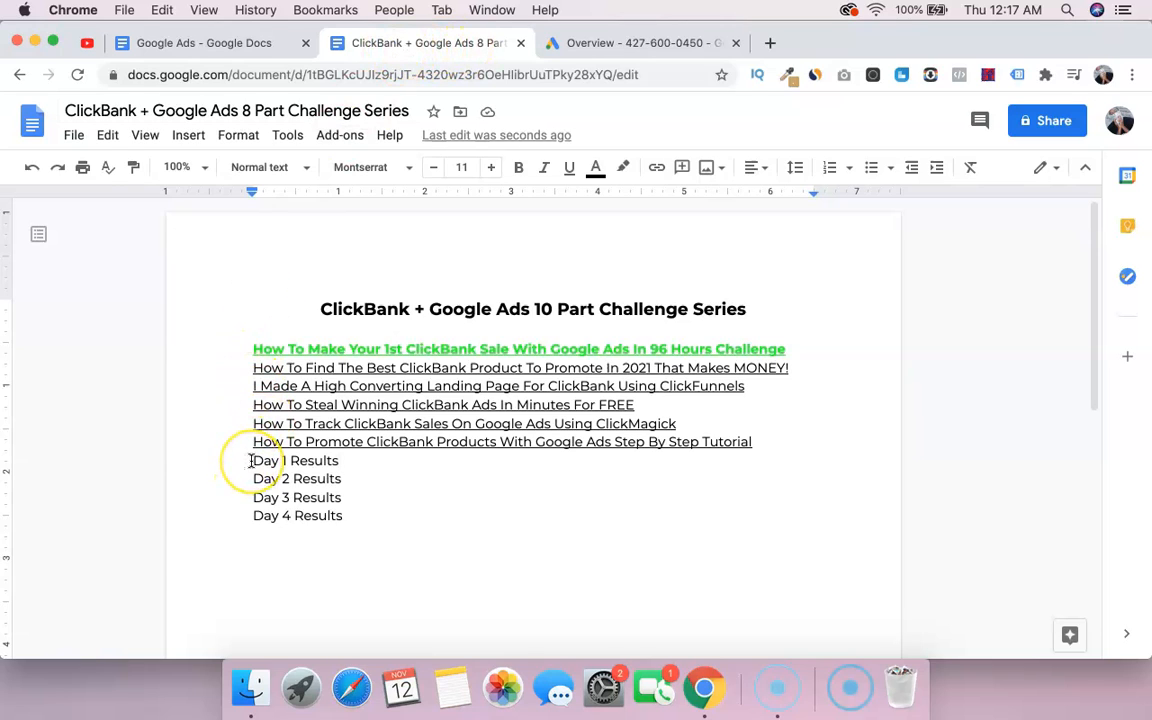
{"action": "left_click_drag", "start_coordinate": [252, 461], "coordinate": [361, 514]}
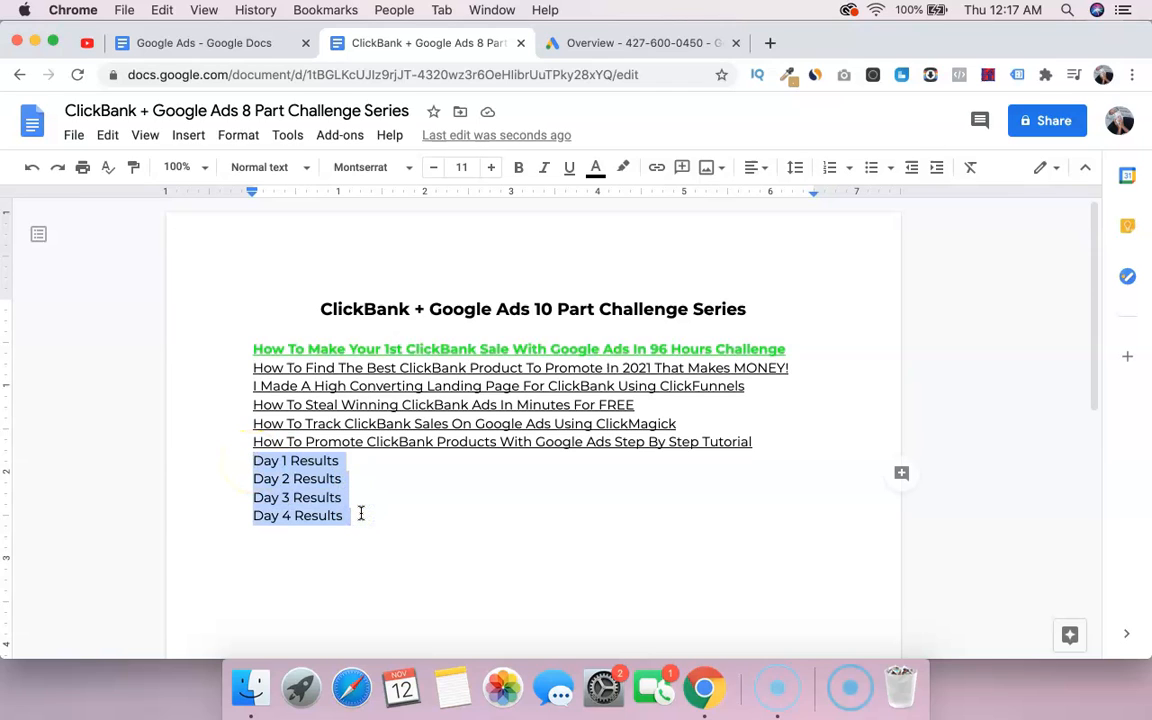